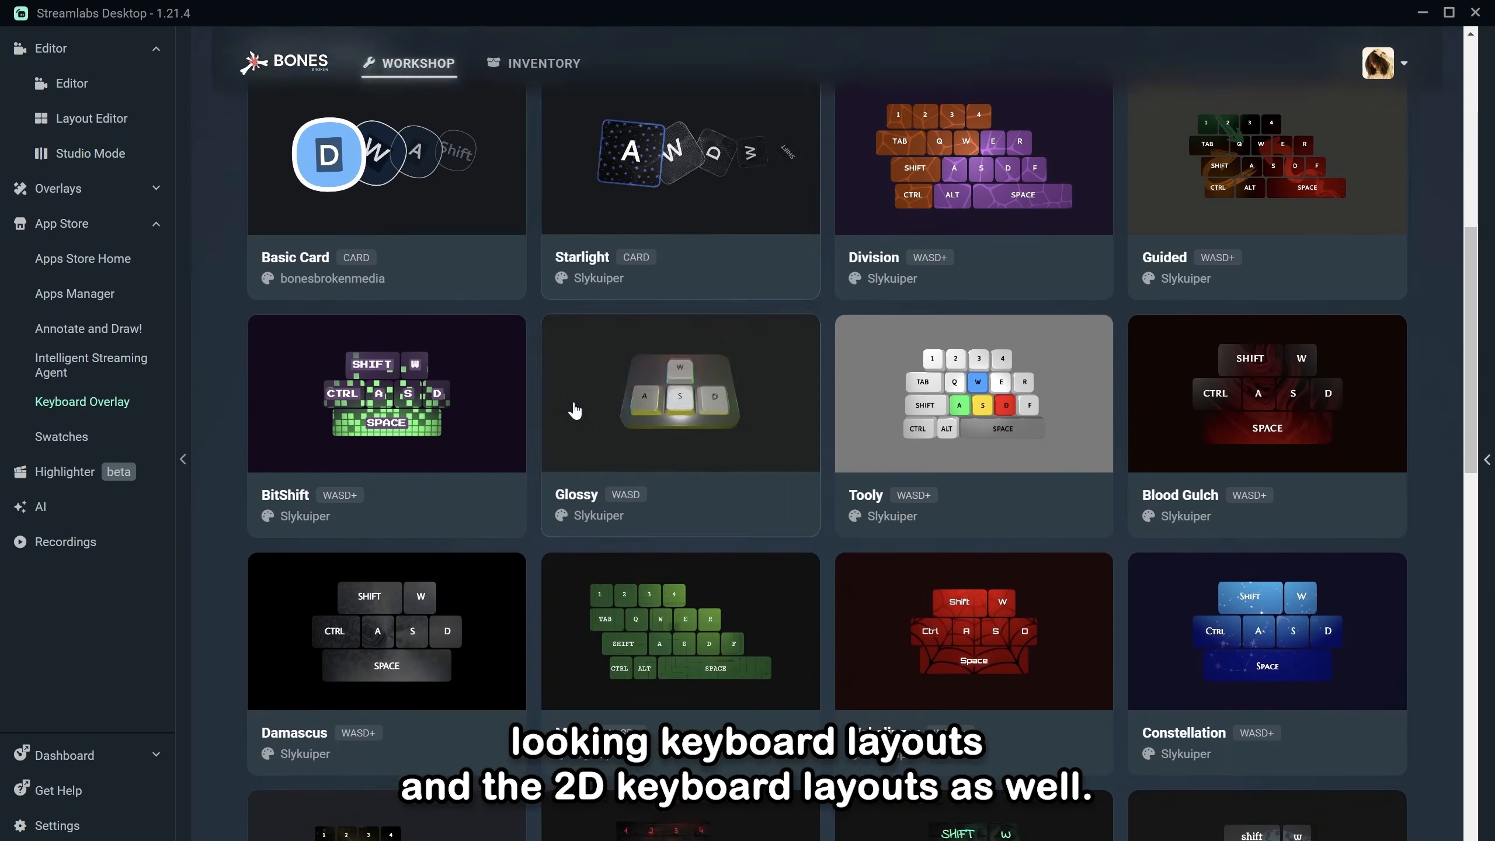
Step: Browse the workshop keyboards, preview the Damascus 2D layout and install it to the inventory
click(483, 460)
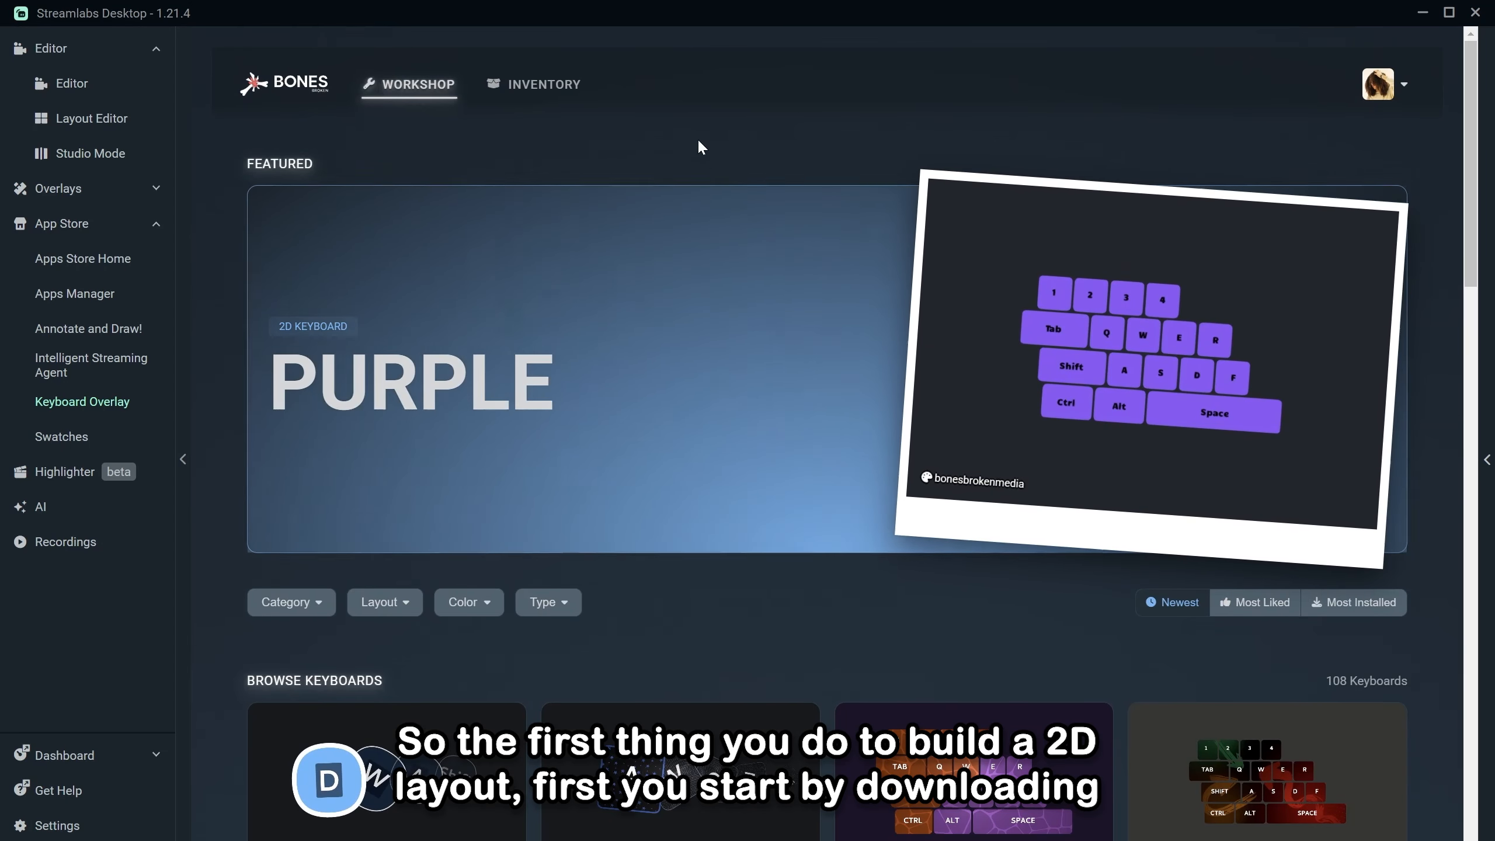
scroll(738, 187, down, 6)
scroll(724, 247, down, 4)
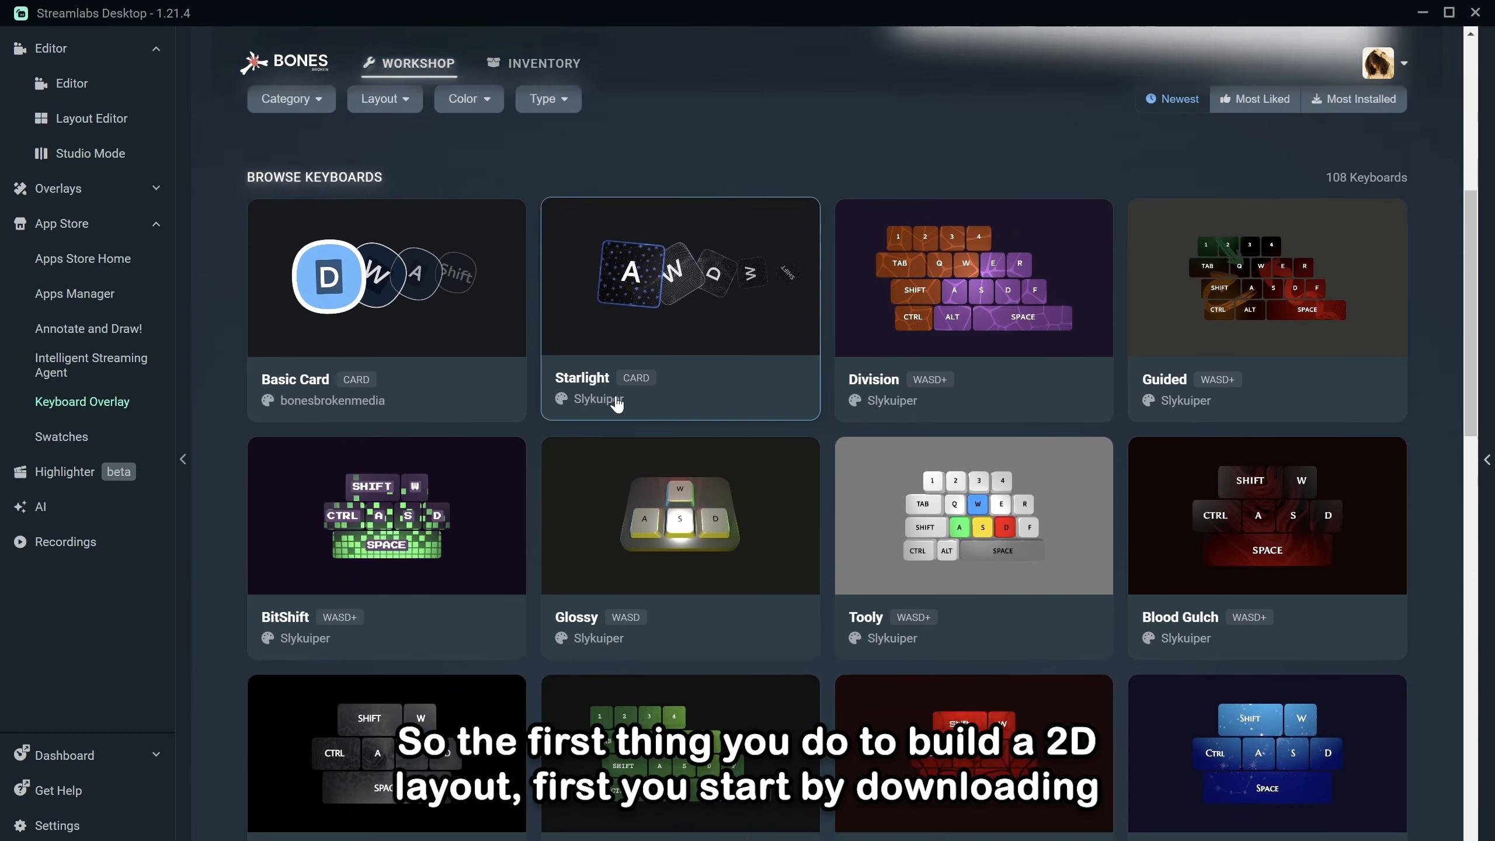
click(478, 569)
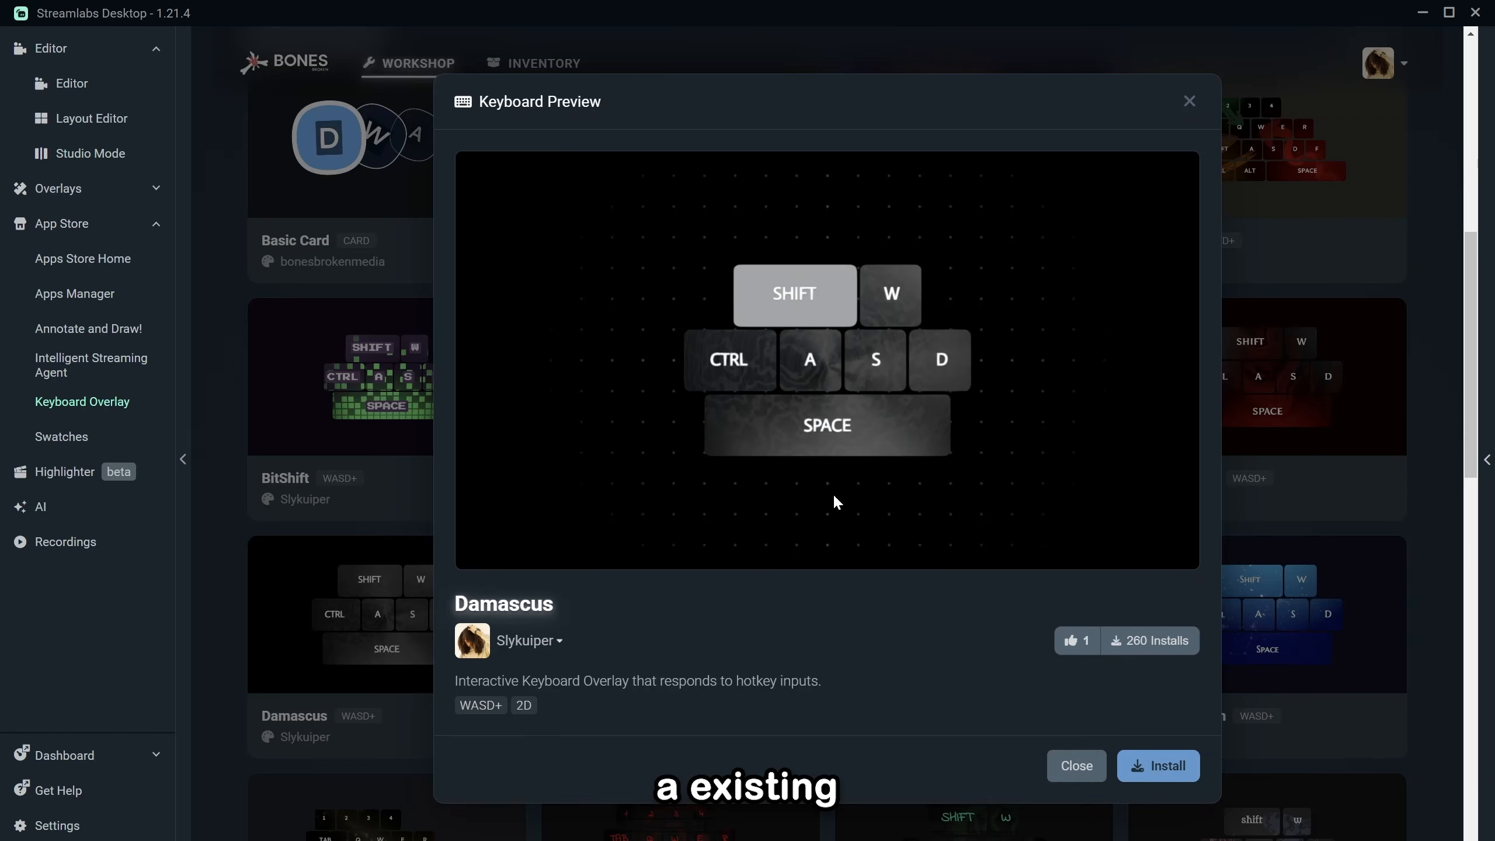
drag(832, 493, 652, 274)
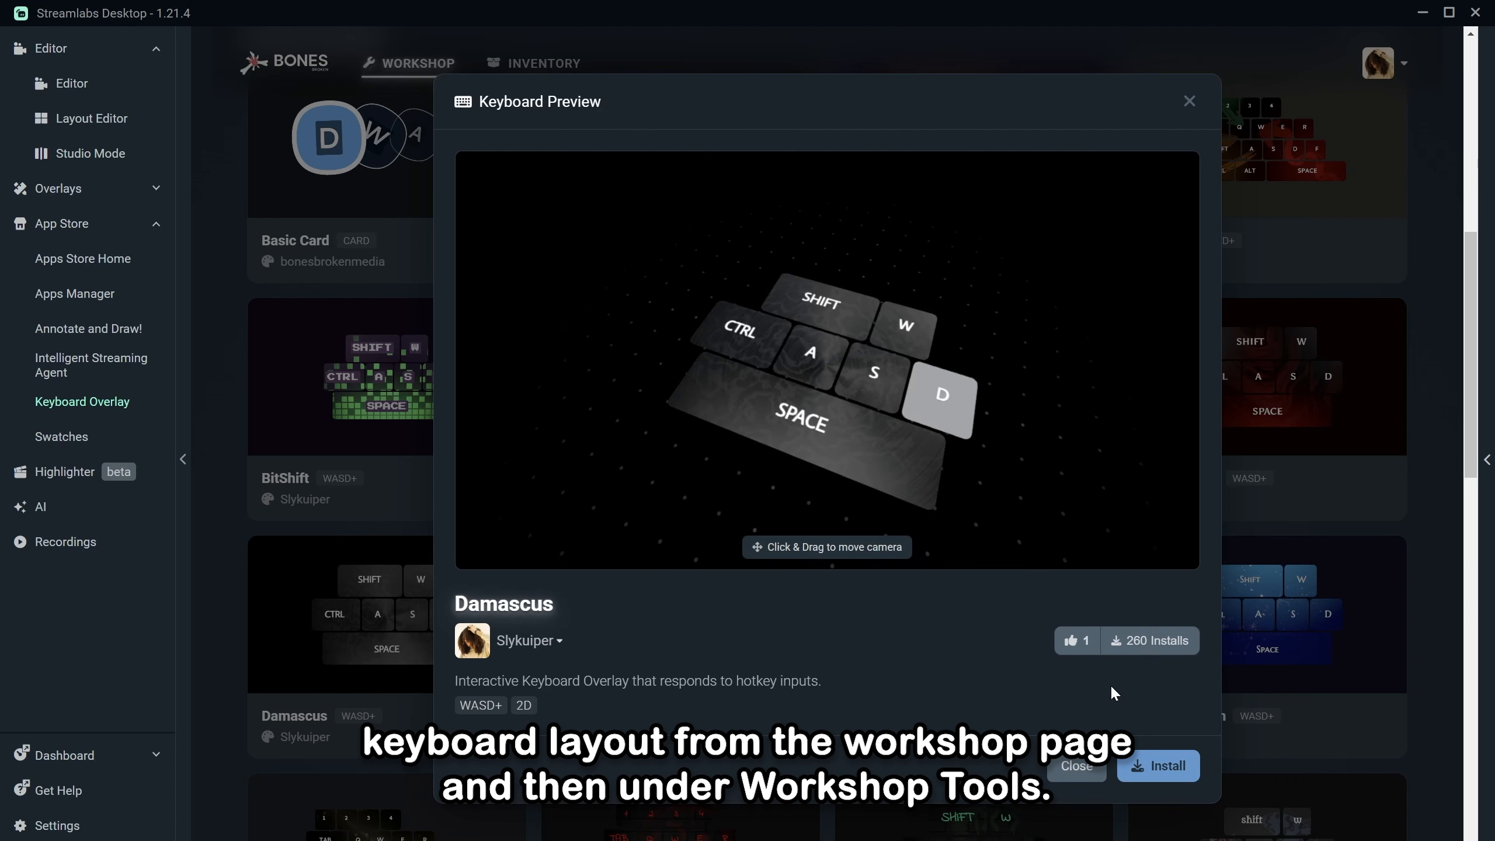
click(1158, 766)
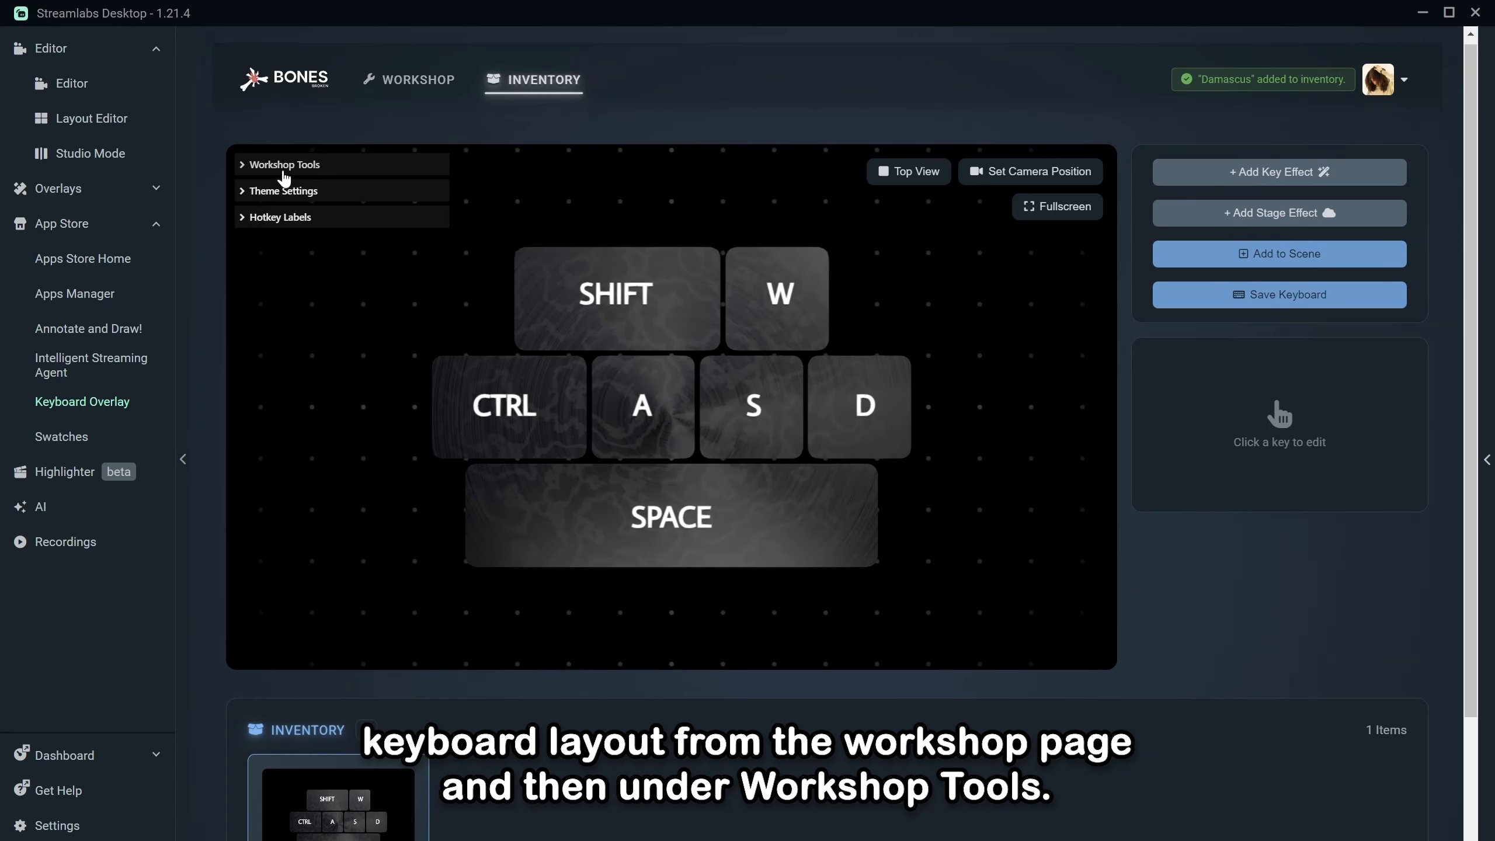
Step: Examine the Workshop Tools options, collapse them and open the keyboard's theme settings
click(320, 167)
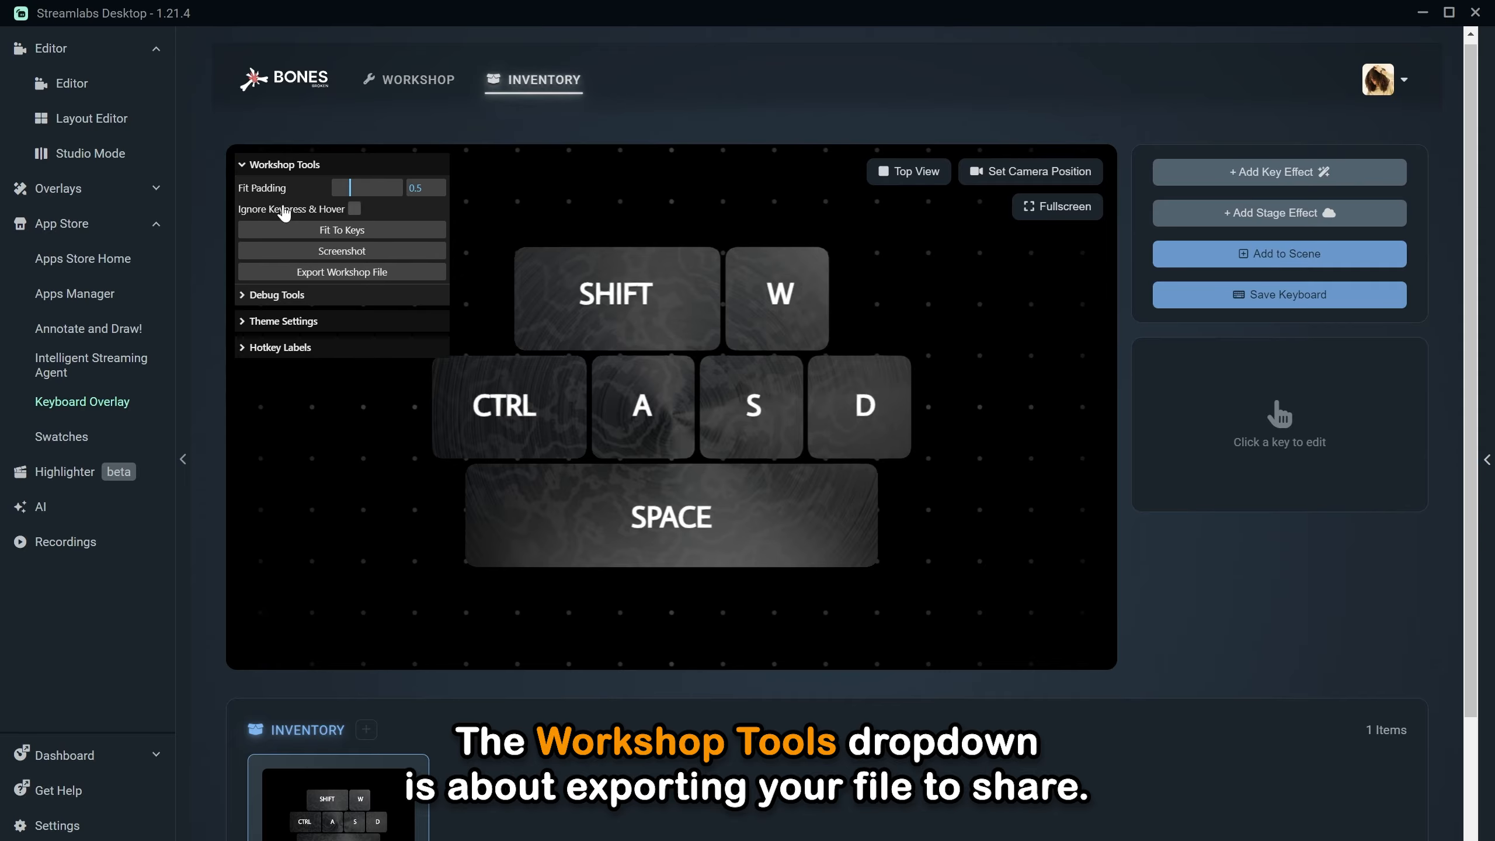
click(262, 165)
click(287, 192)
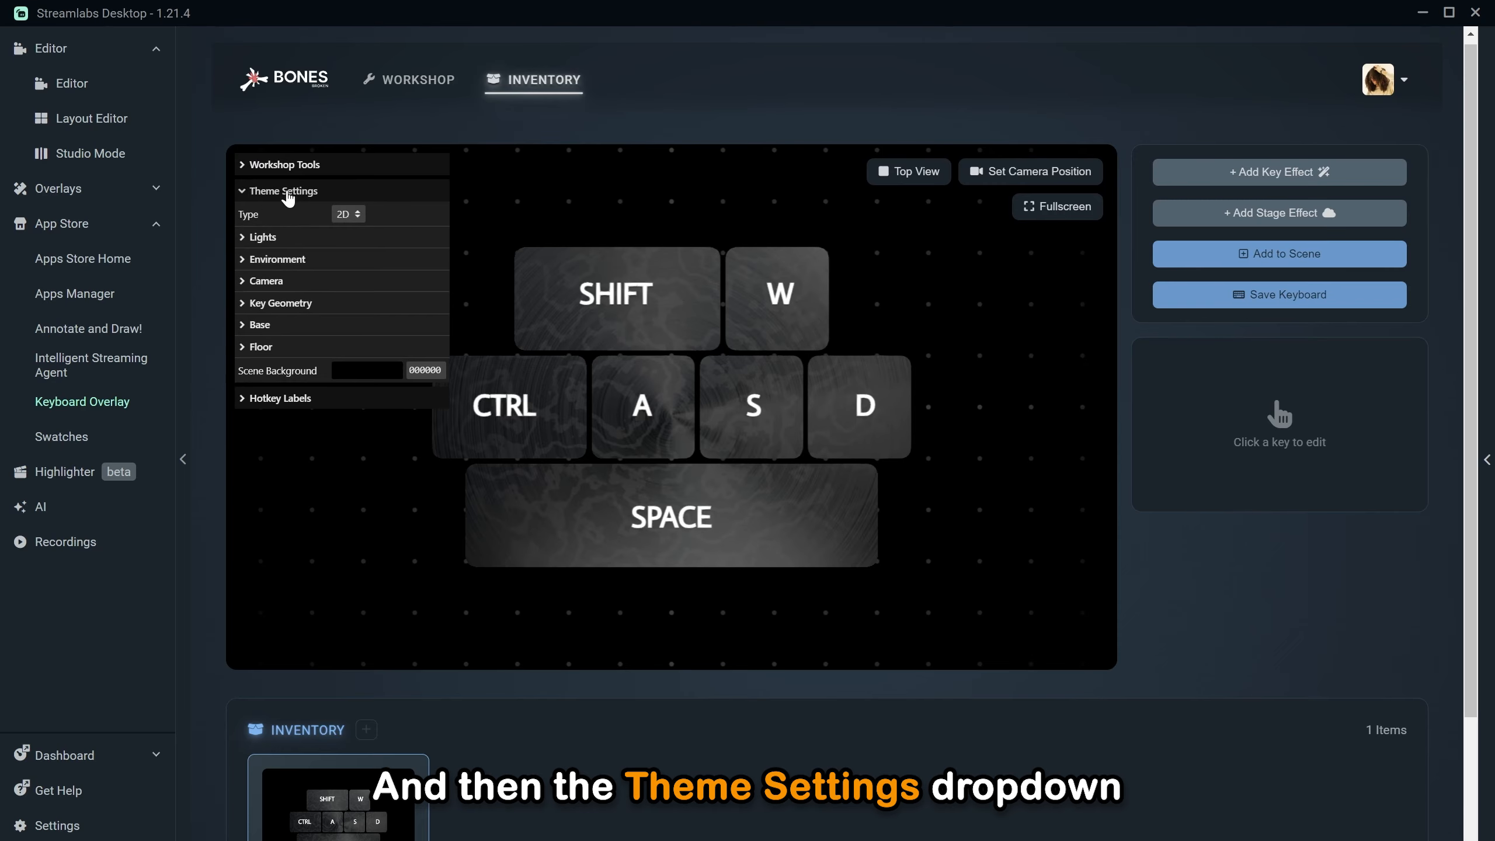
Step: Switch the keyboard type to 3D and look at the layout from an angle
drag(510, 302, 500, 267)
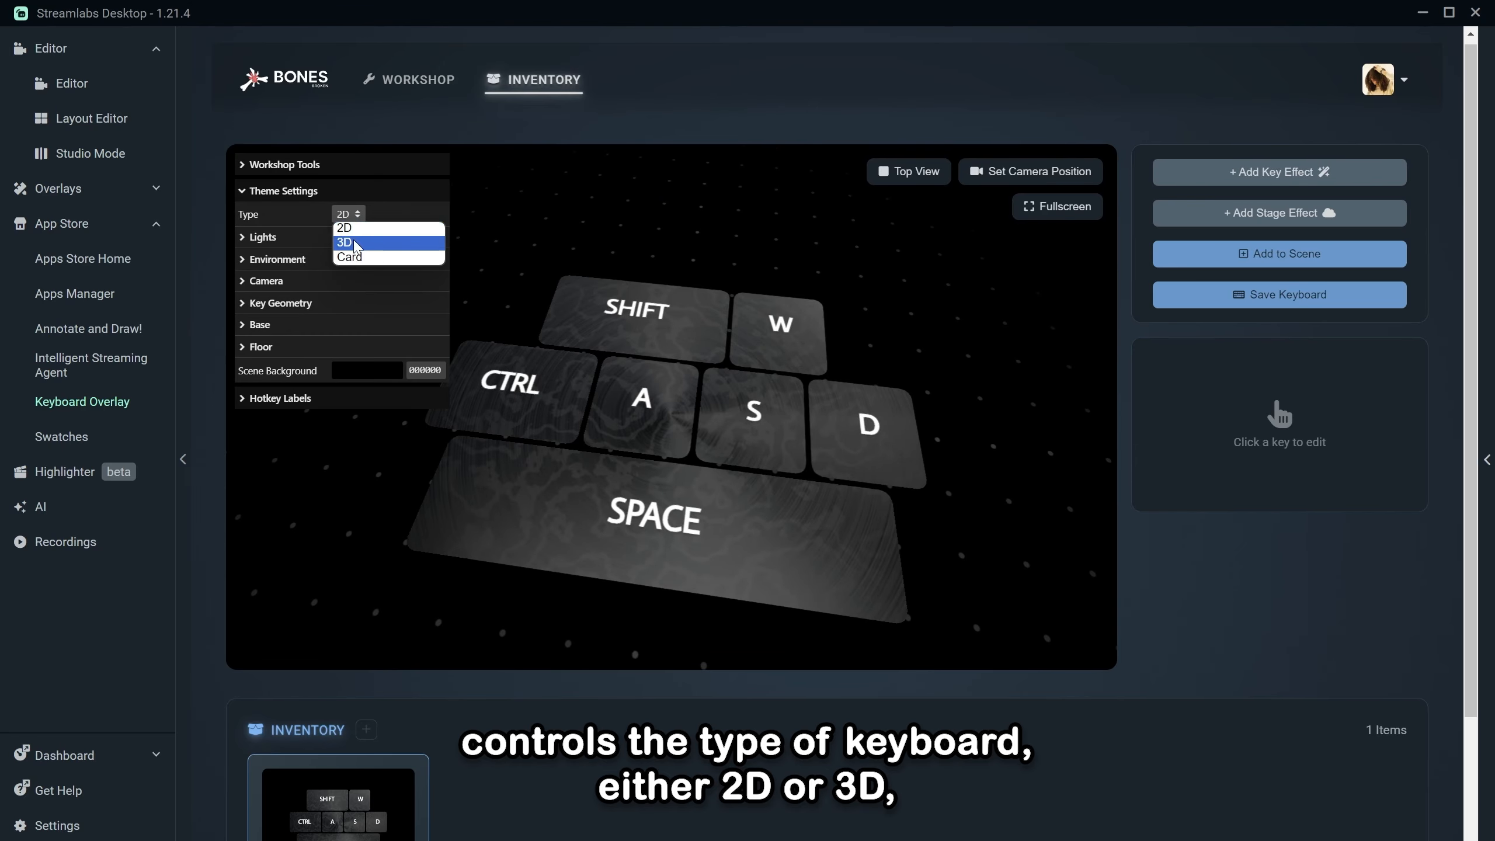
click(355, 243)
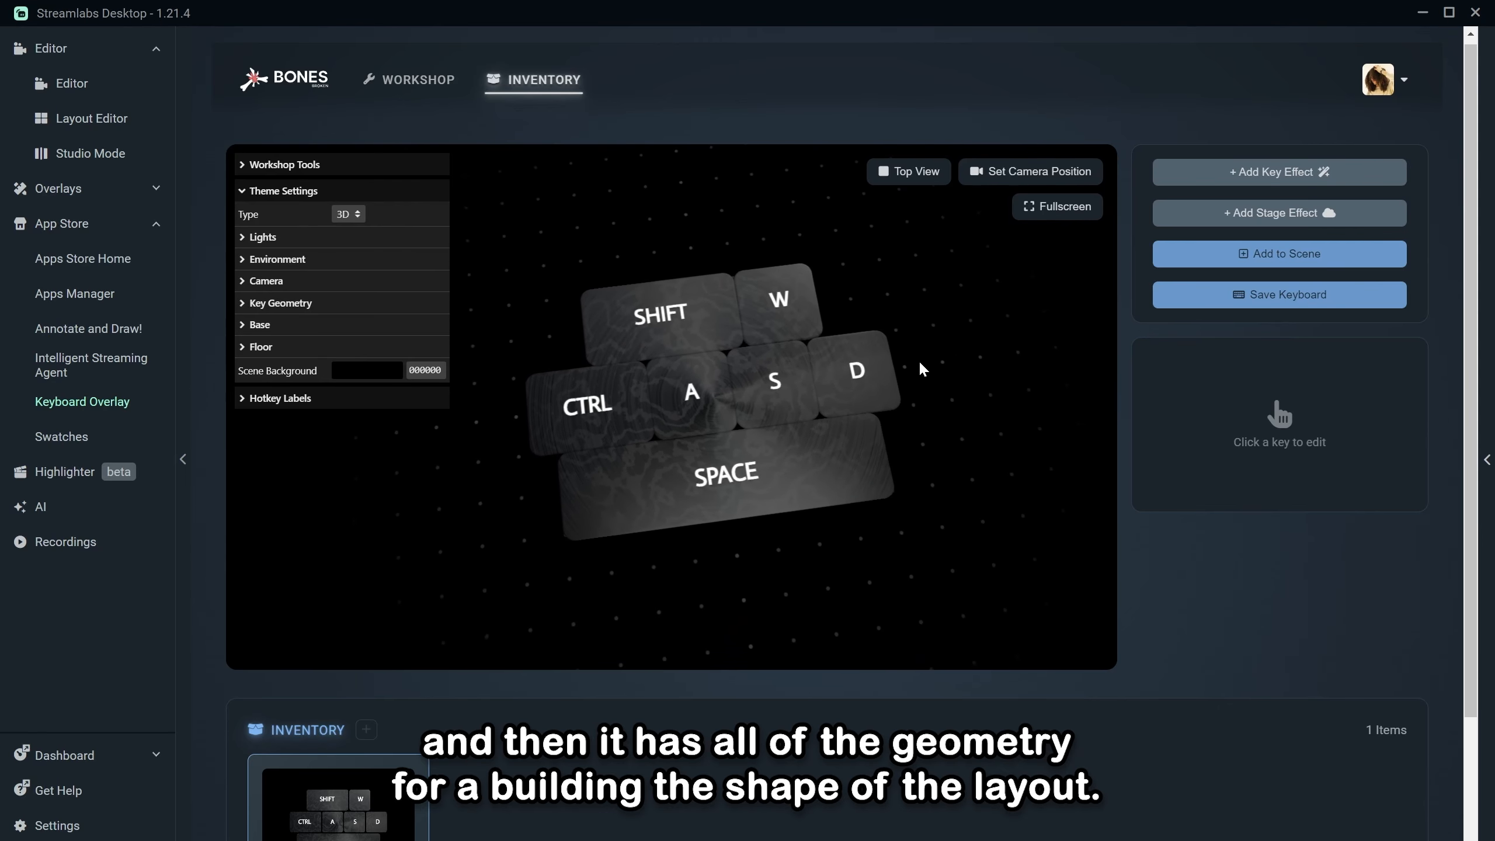
click(875, 382)
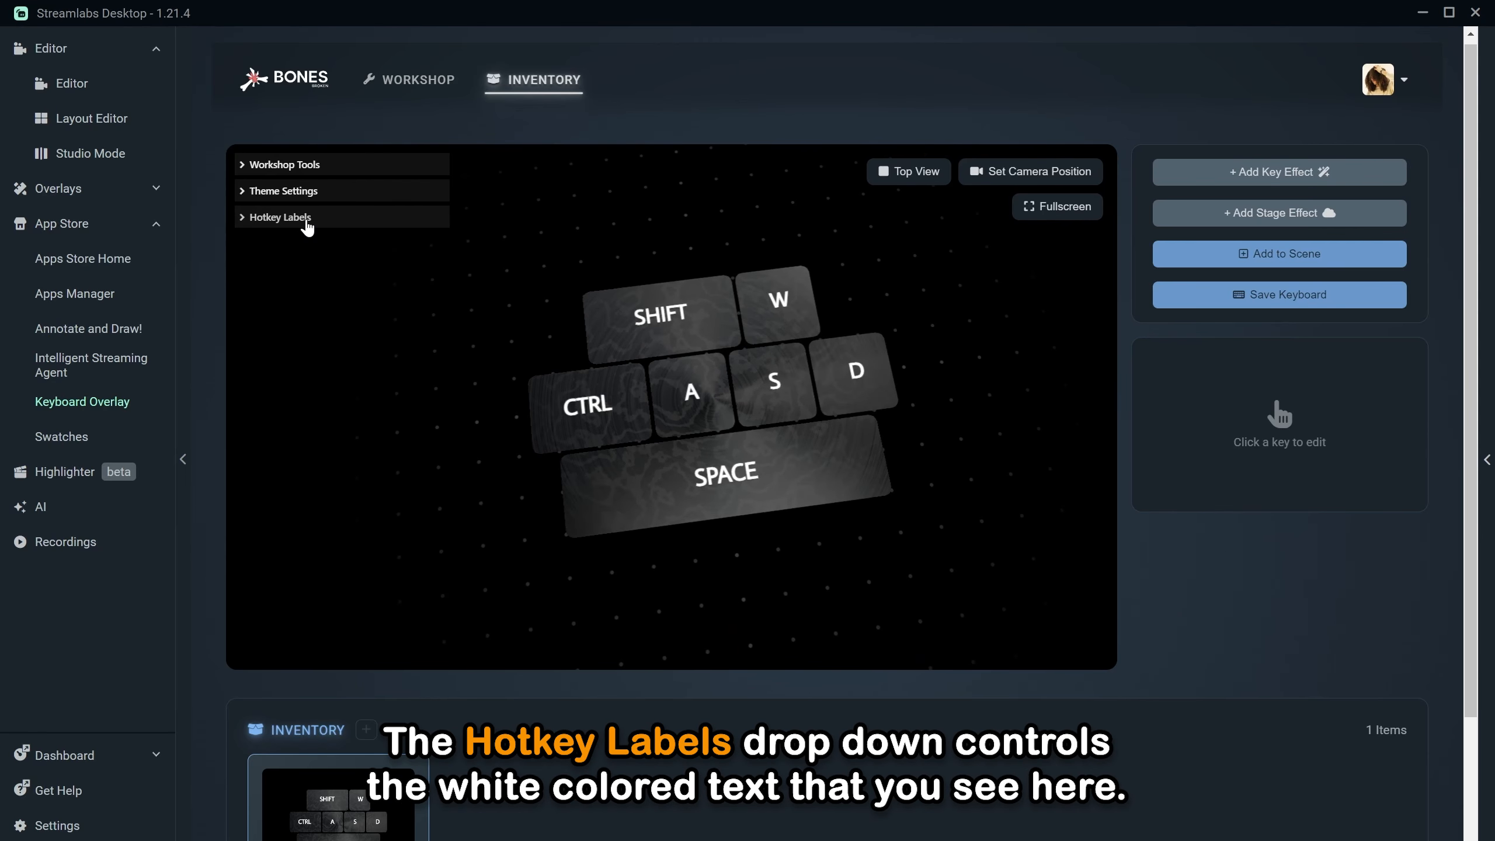
Step: Set the hotkey labels' text color to the red c20000
click(288, 217)
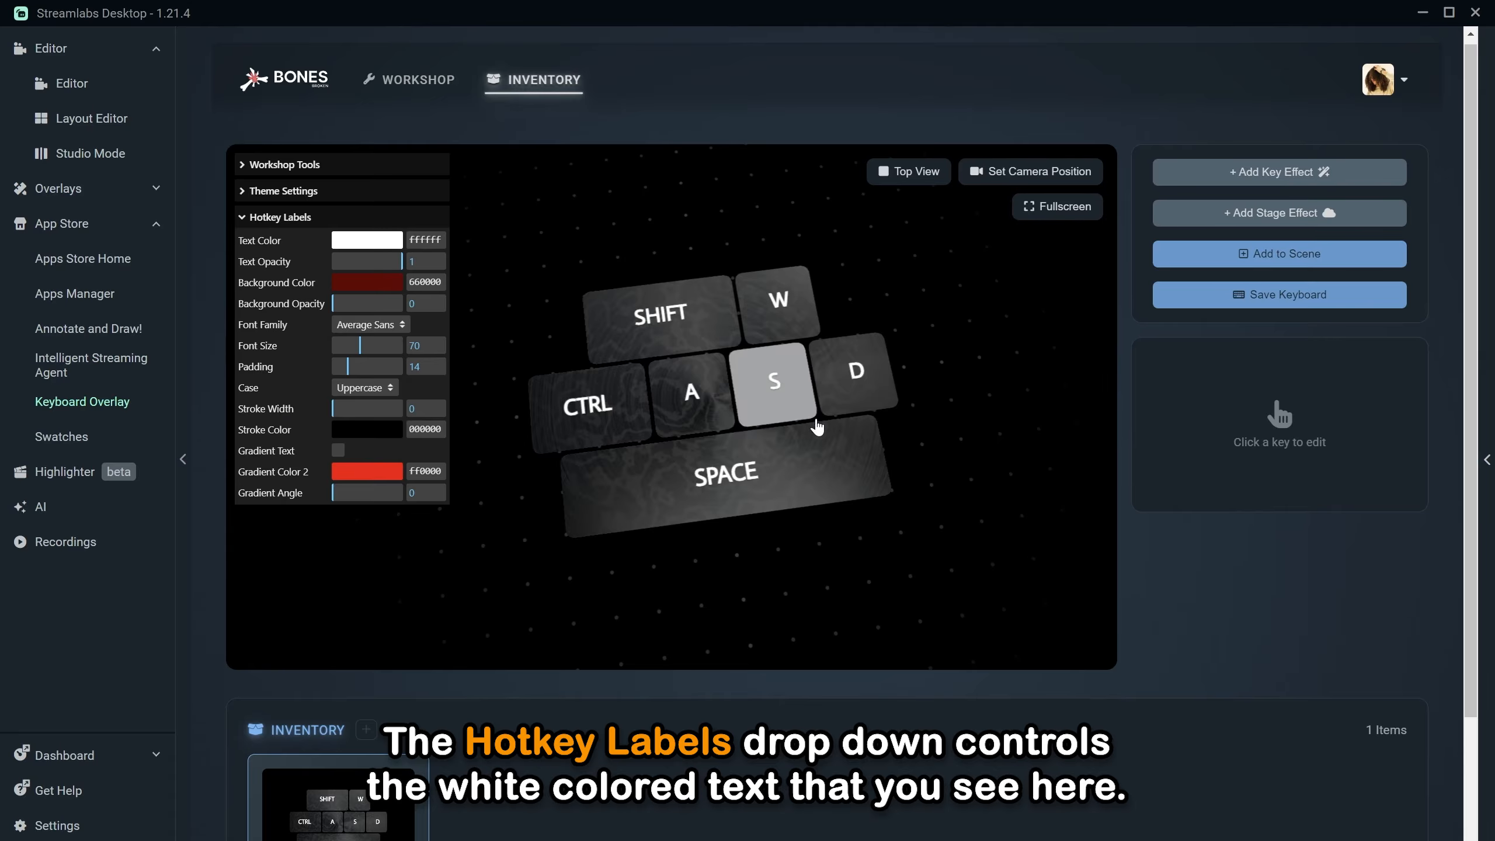
click(358, 241)
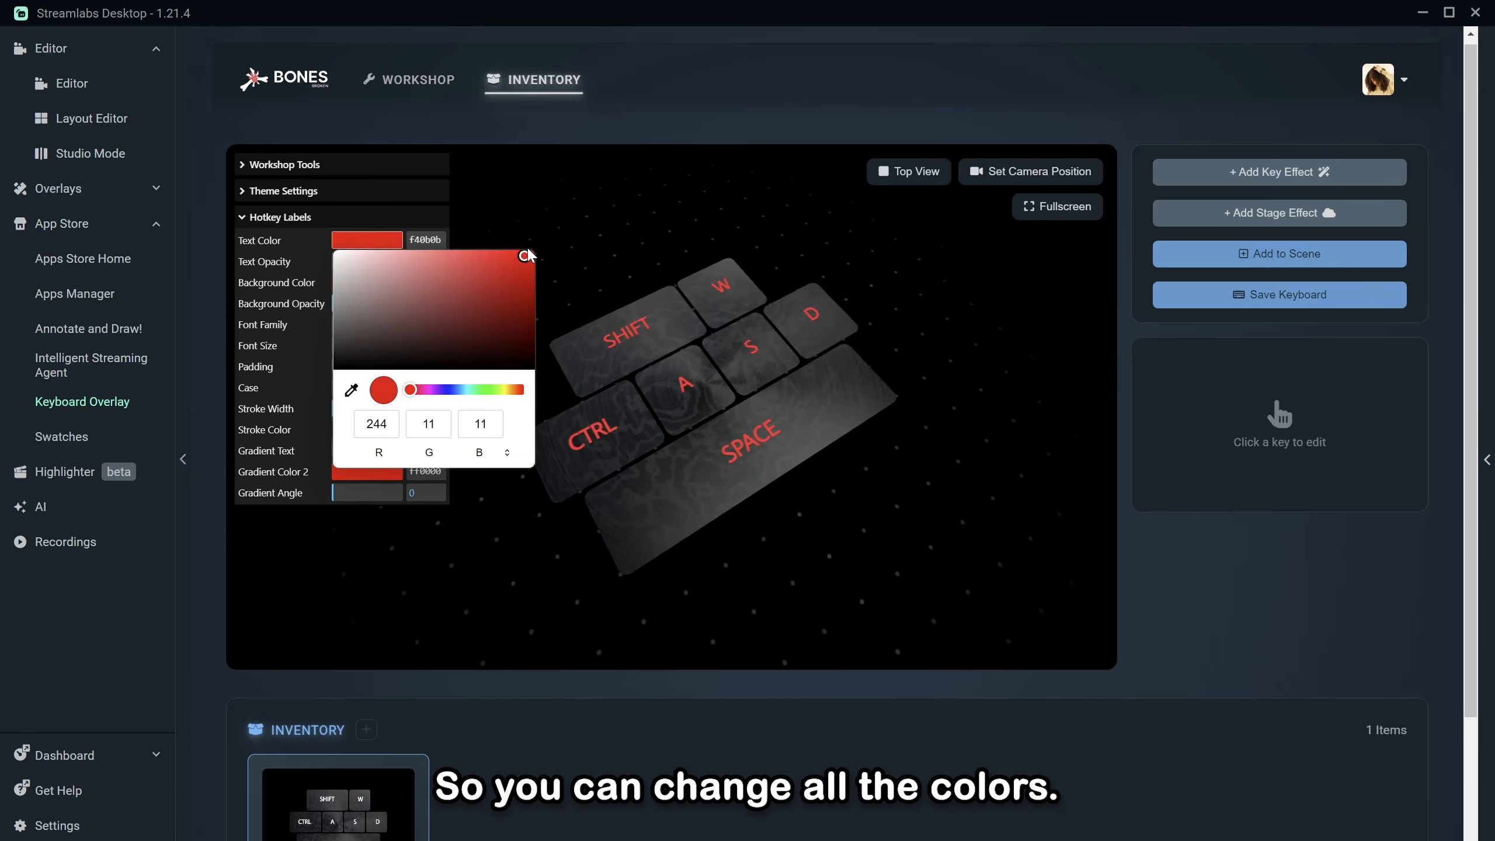
drag(489, 298, 536, 279)
click(581, 254)
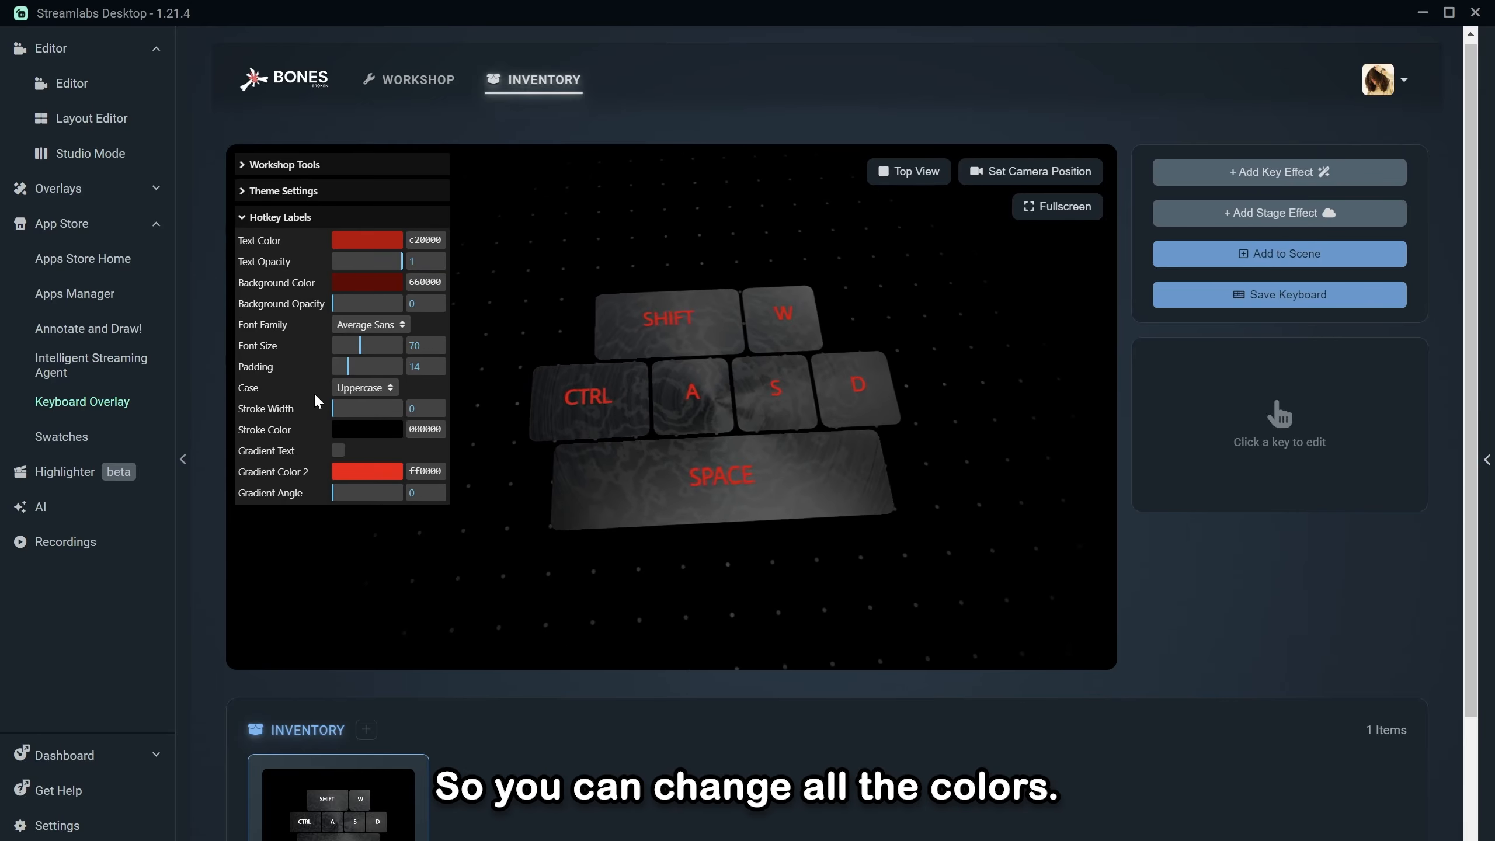
Step: Set the hotkey labels to the Aubrey font at size 102 with a white stroke of width 13
click(366, 325)
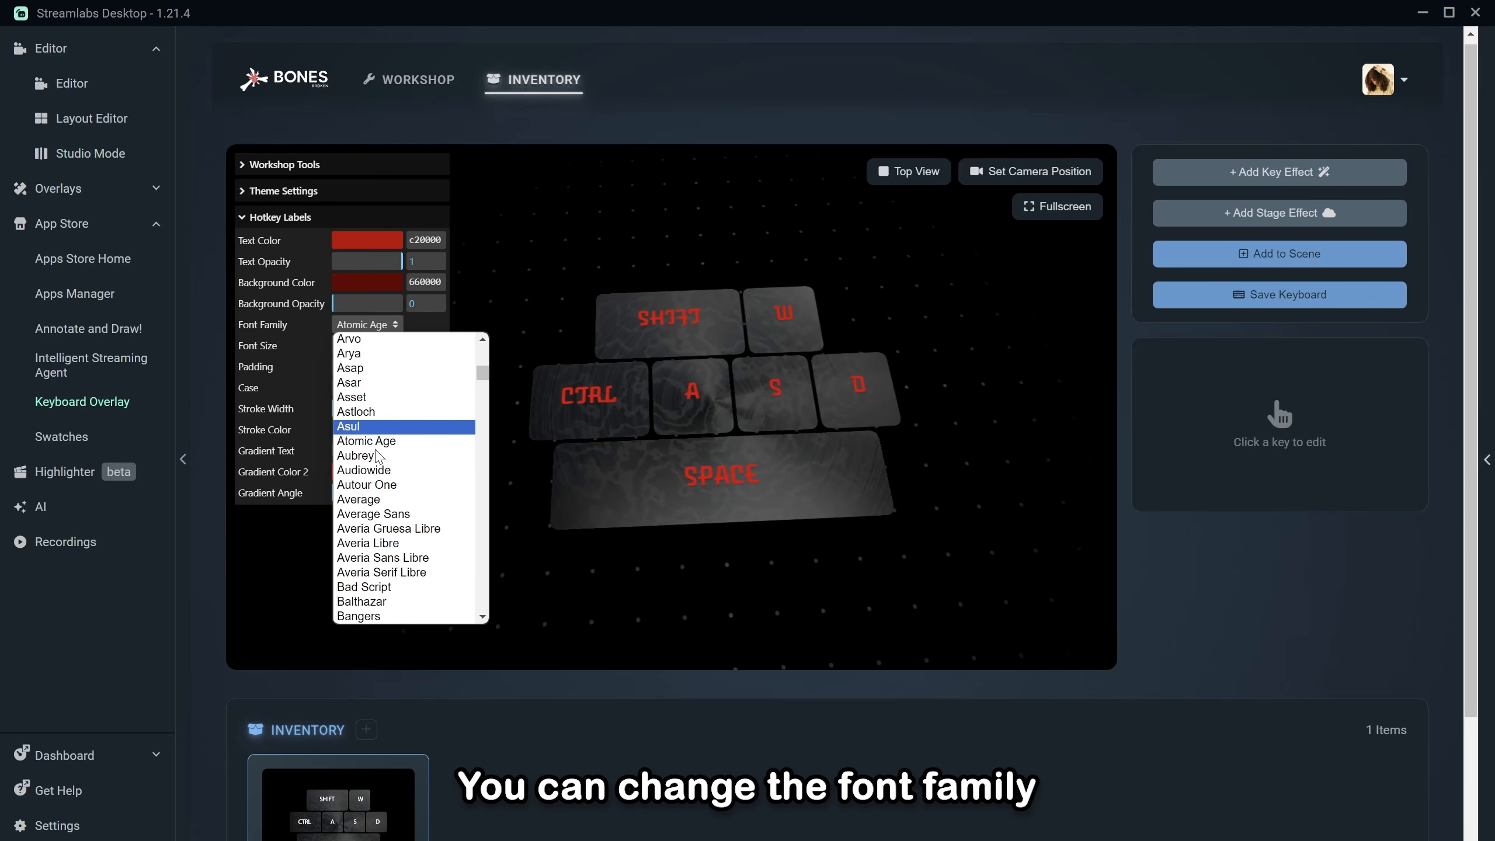
click(377, 455)
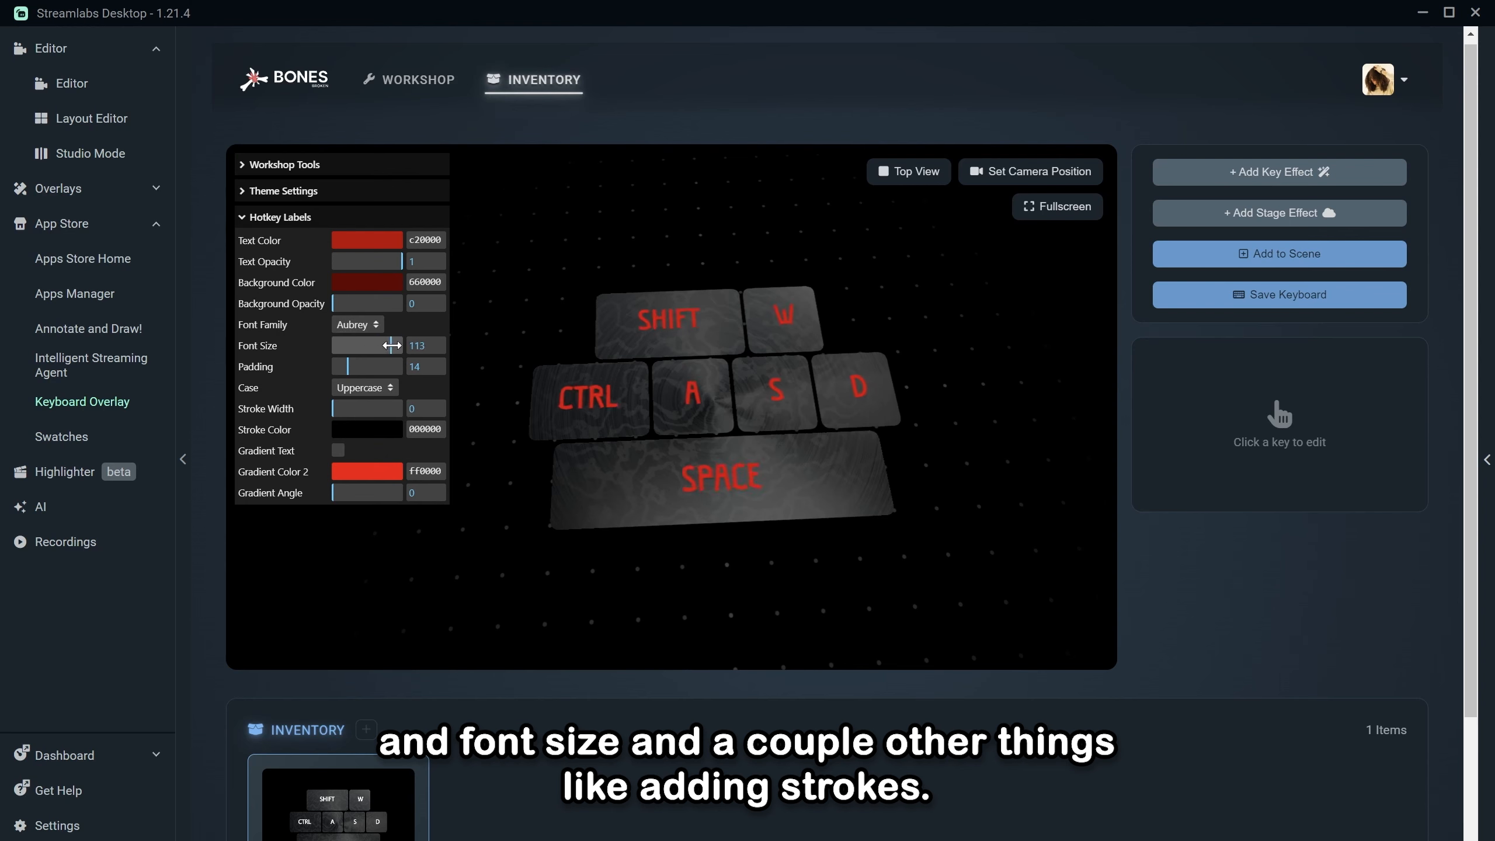
click(367, 430)
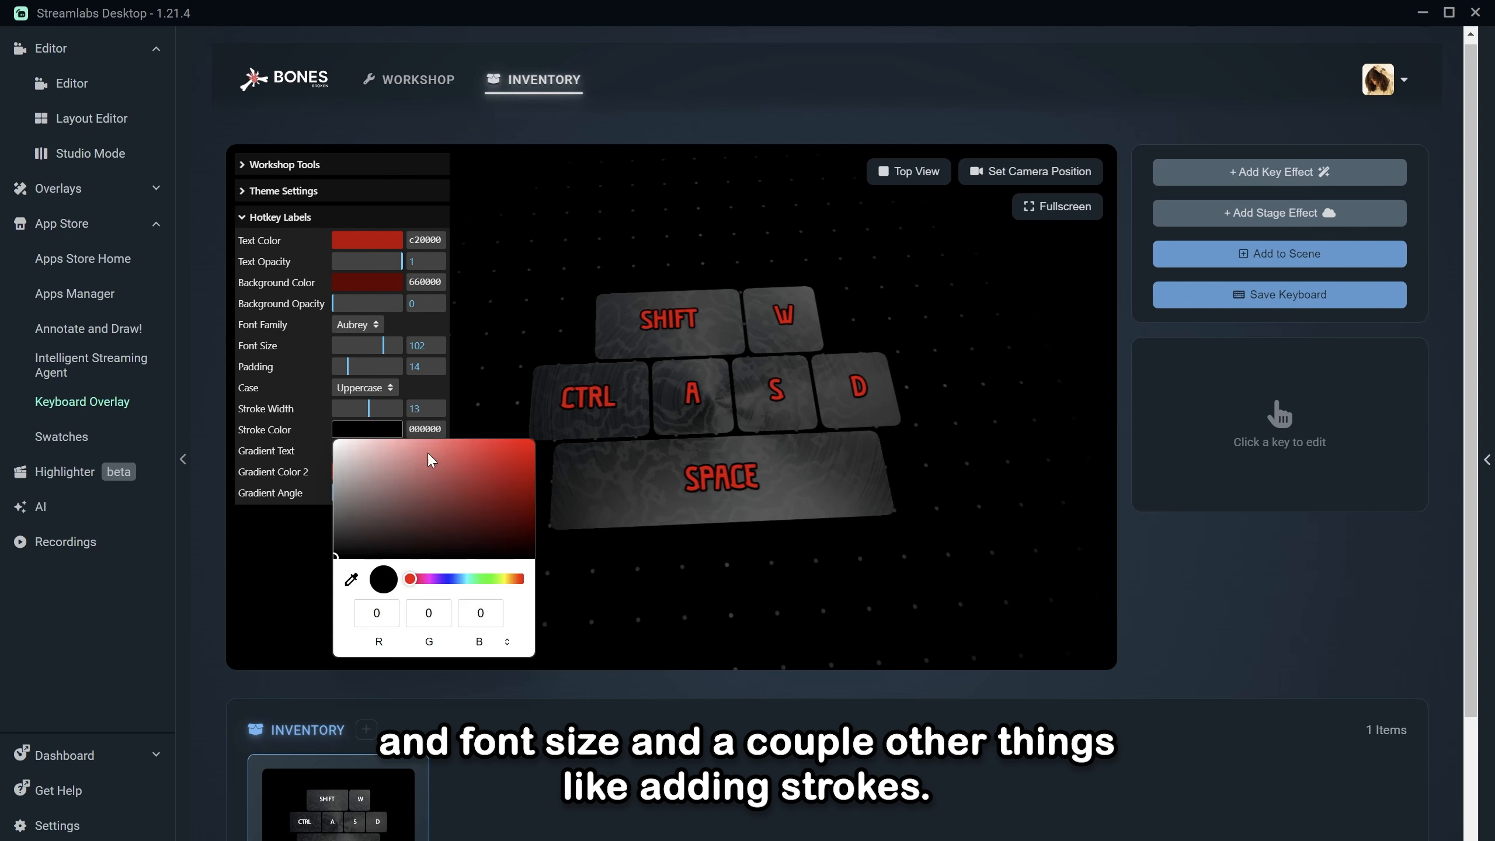
click(342, 439)
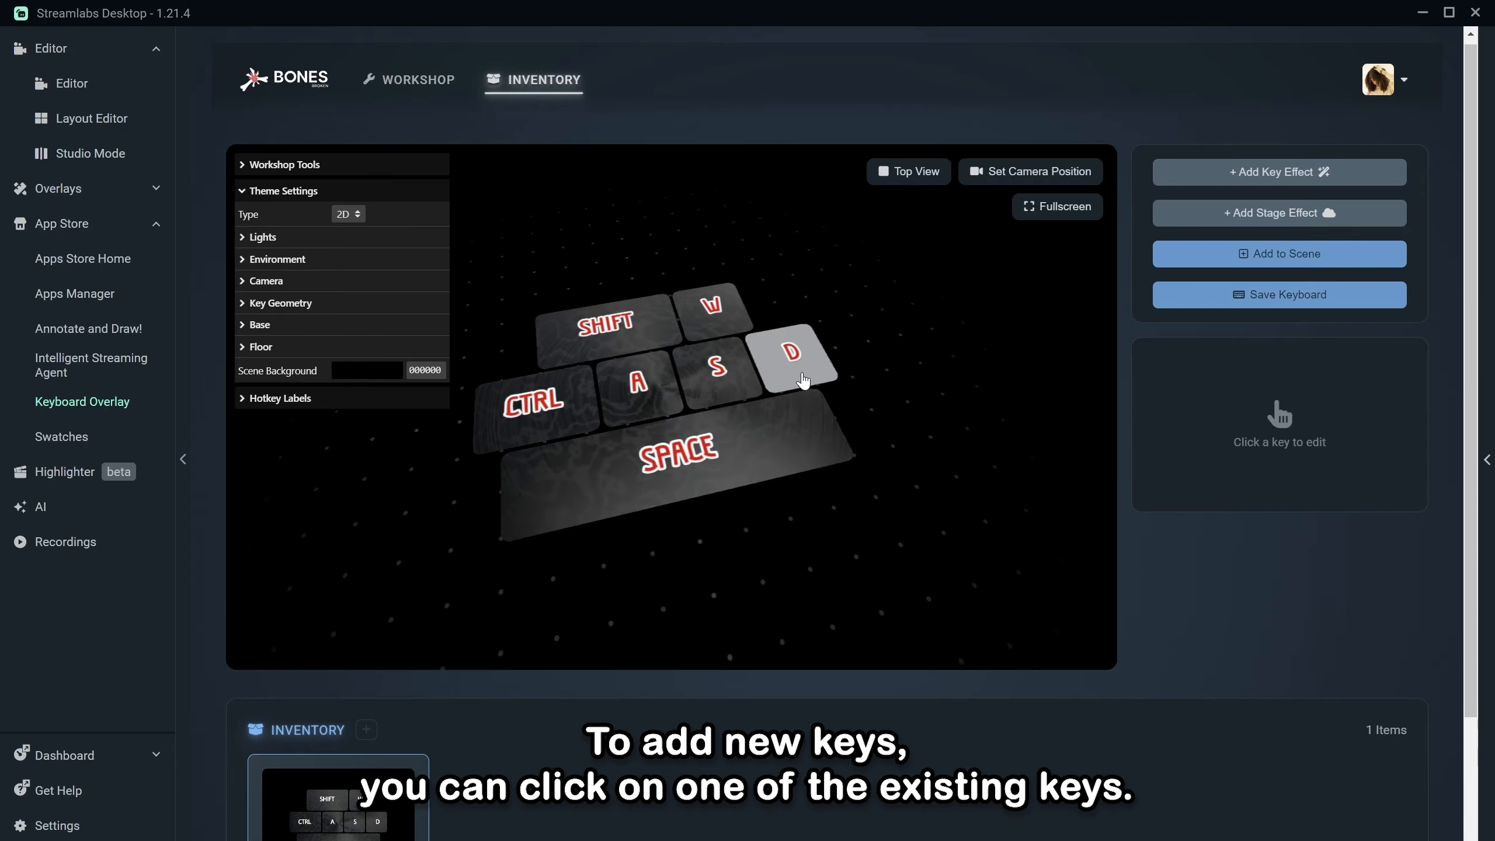
Step: Add a new key directly beside the D key and assign J as its hotkey
click(792, 356)
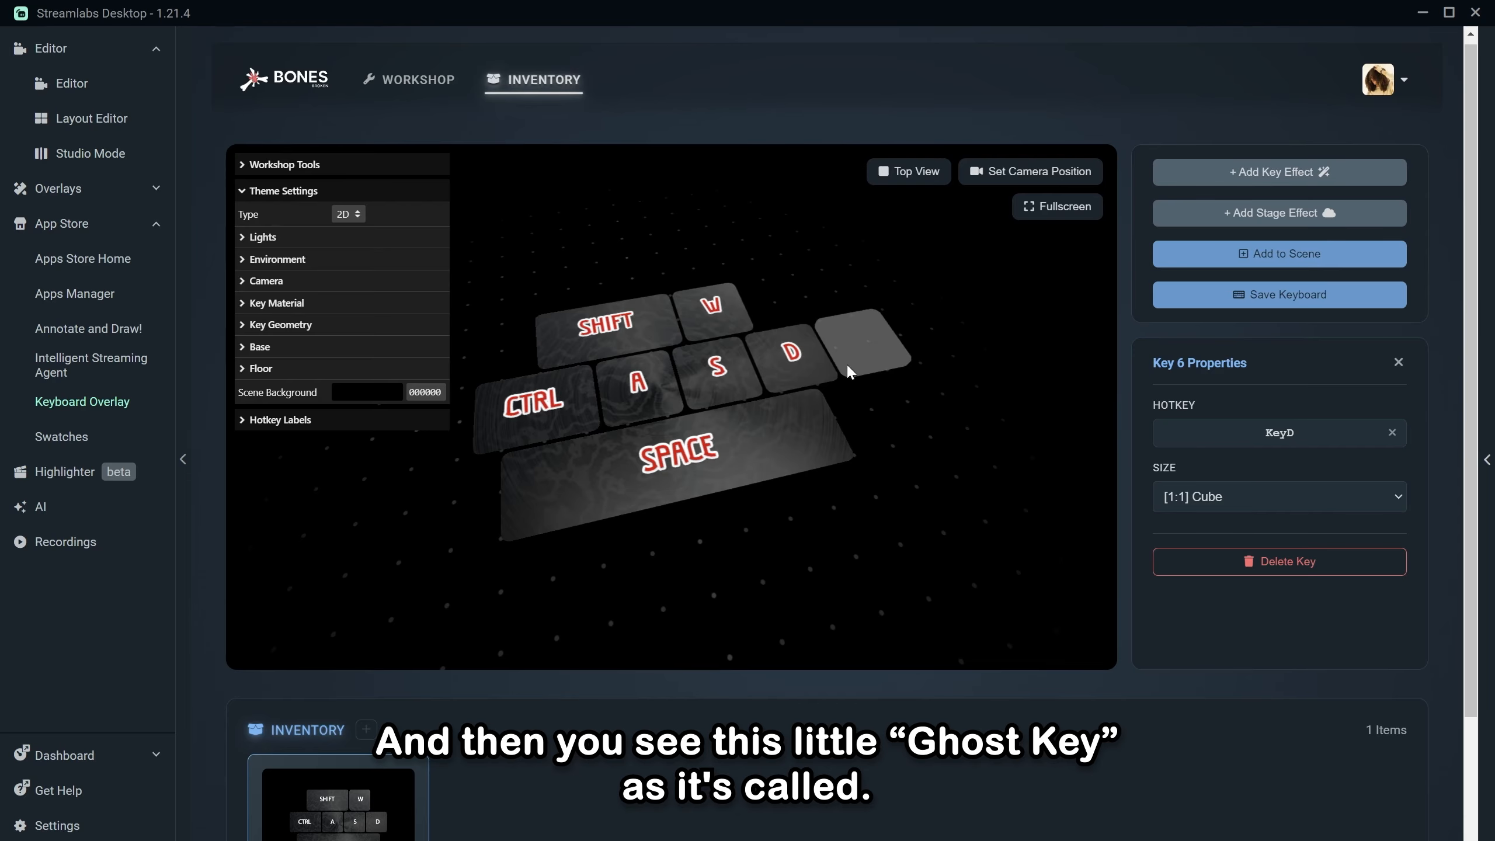
scroll(802, 458, up, 5)
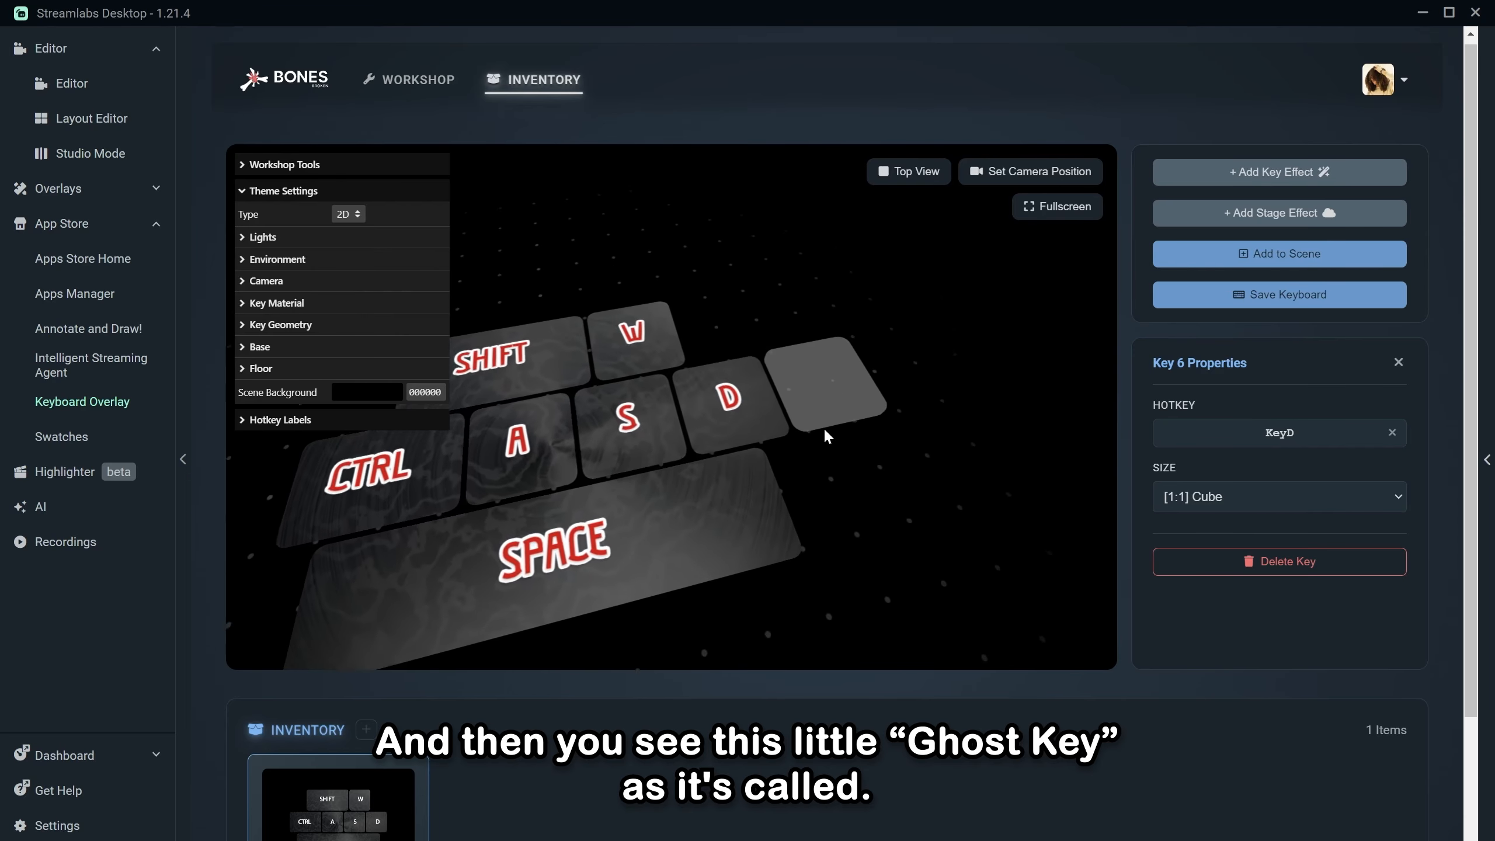
click(811, 384)
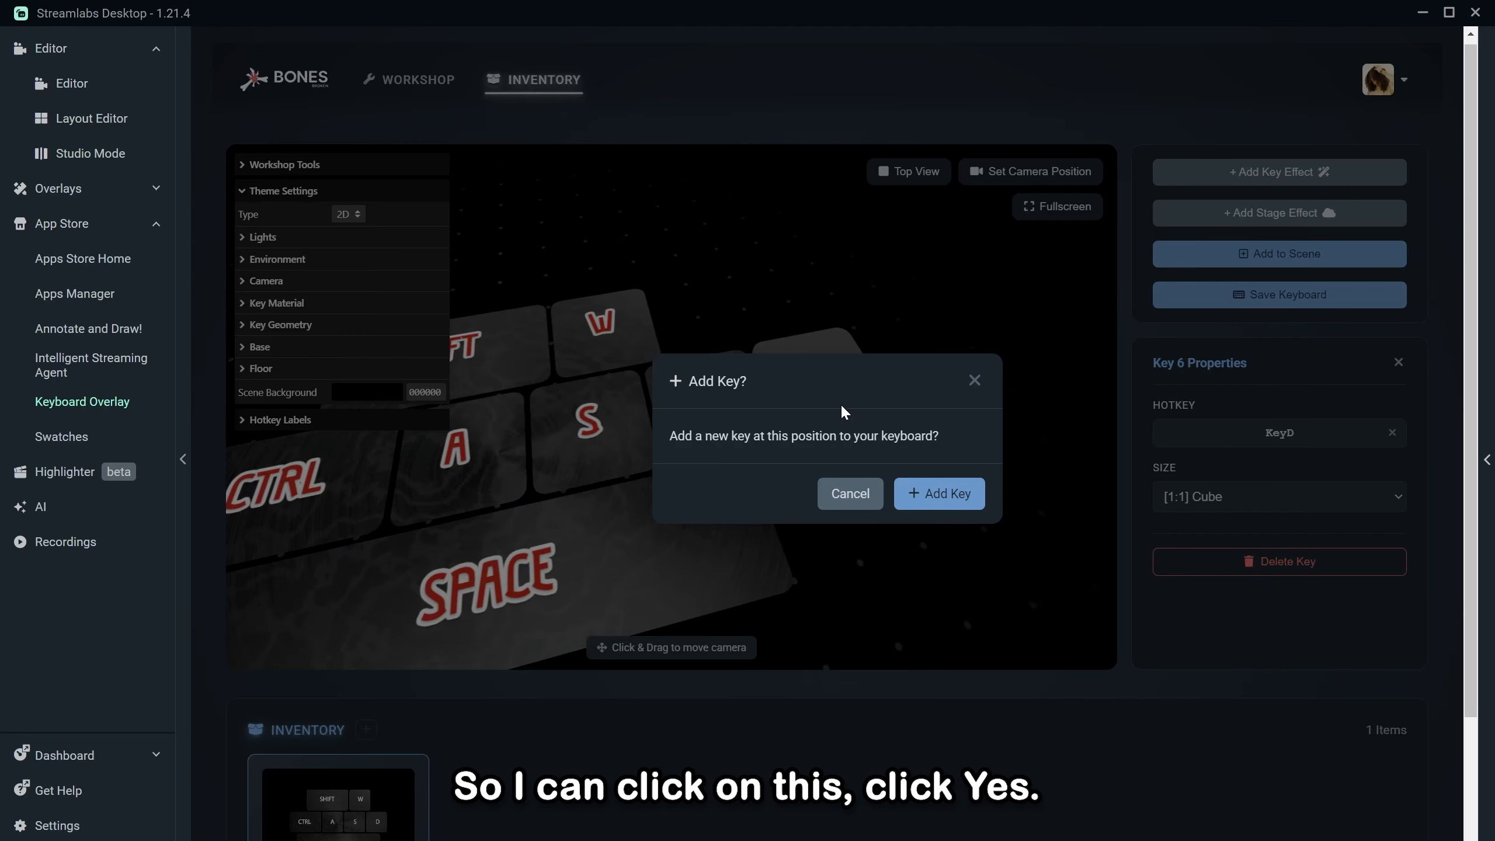
click(919, 488)
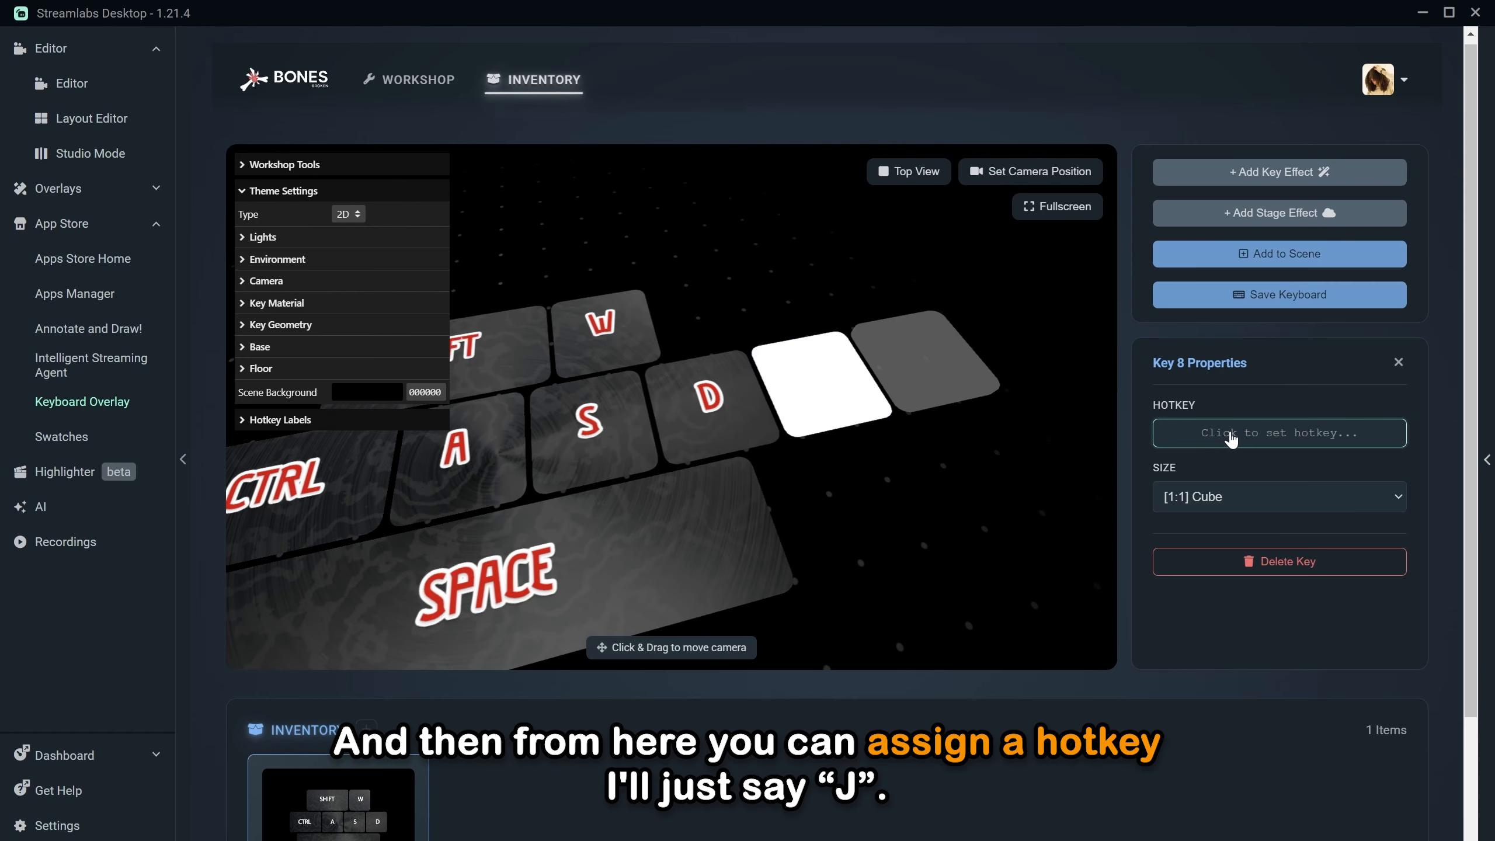
drag(924, 580, 896, 581)
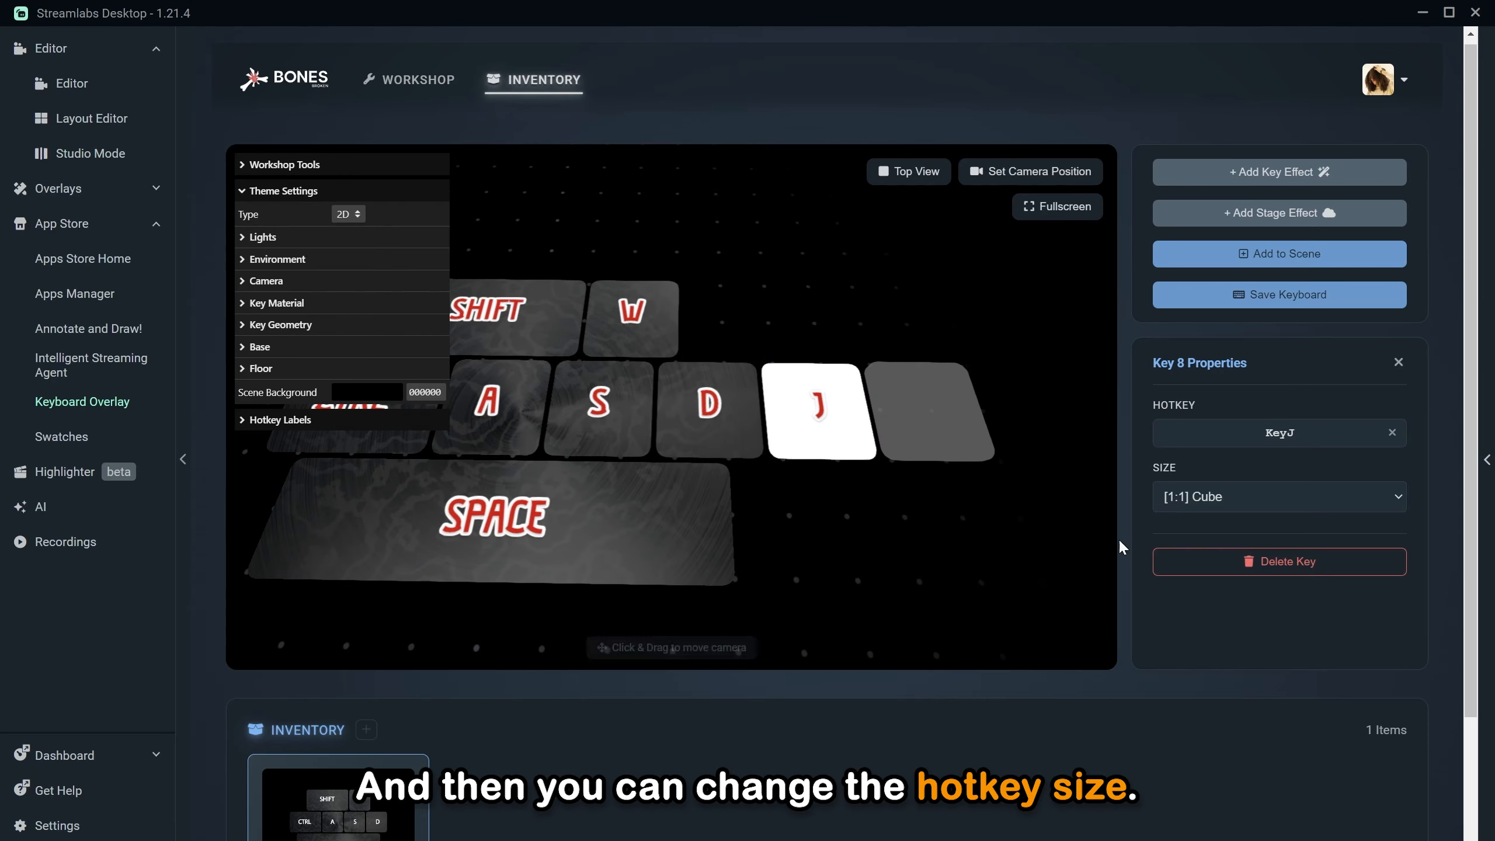
Step: Try the [5:1] Space size on the J key, and settle on [1.5:1] Tab
click(1242, 504)
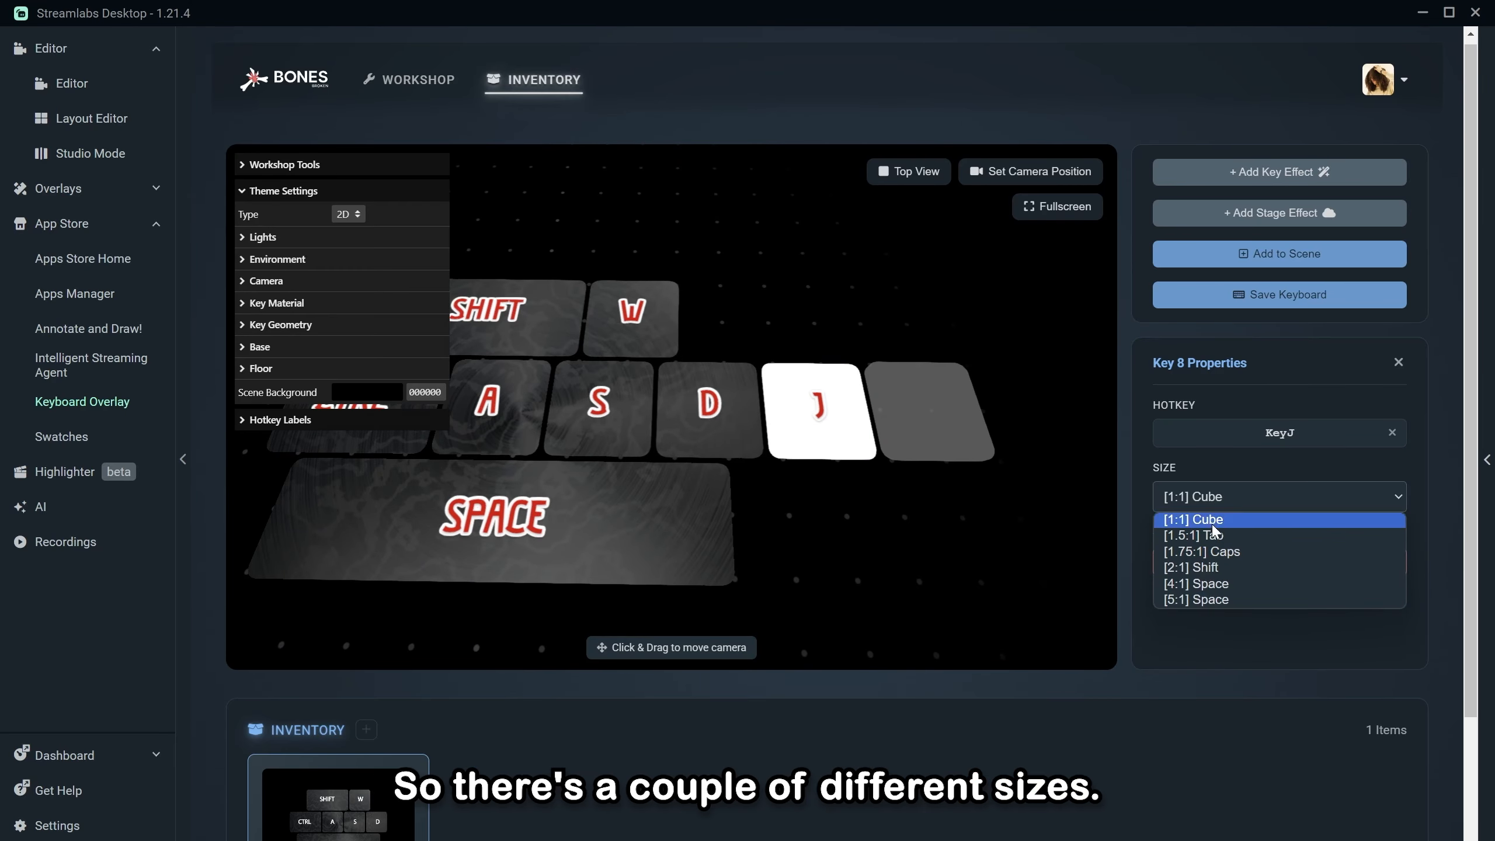
click(1203, 600)
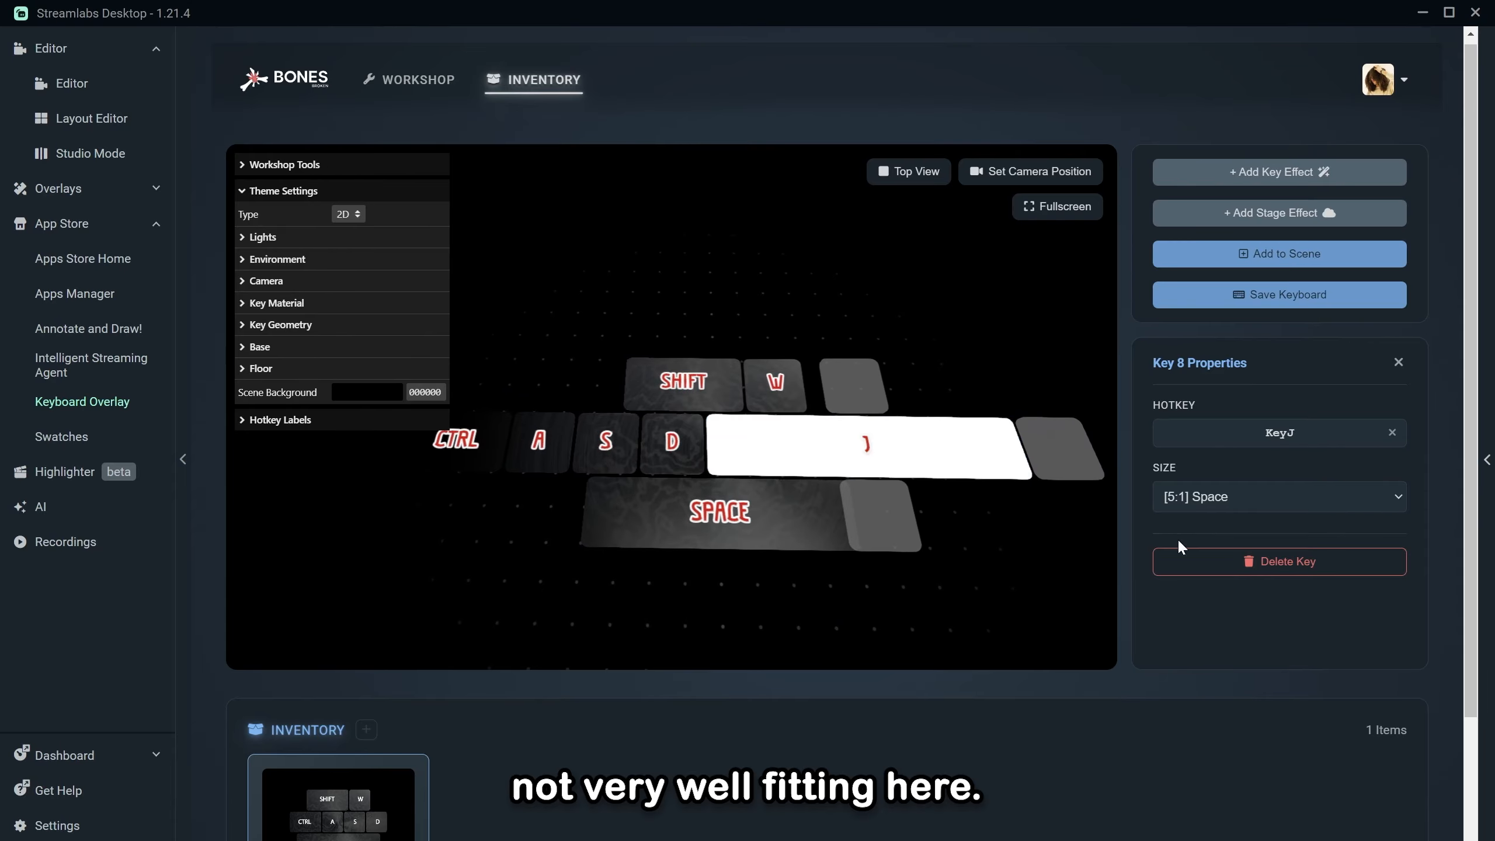
click(1245, 504)
click(1199, 535)
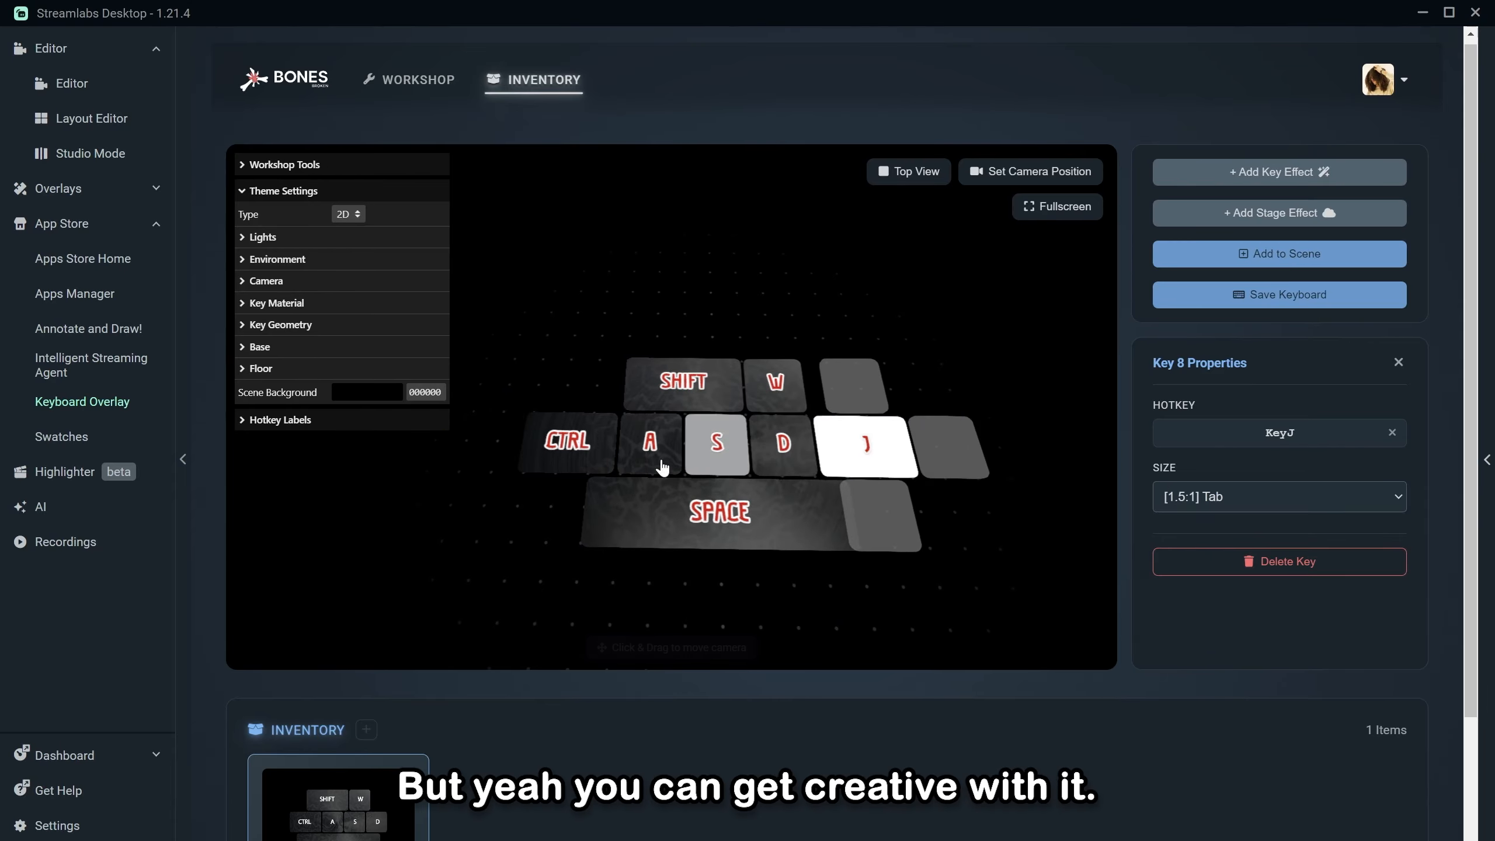
Step: Add a vertical column of three new keys without hotkeys directly below the Space key
click(698, 299)
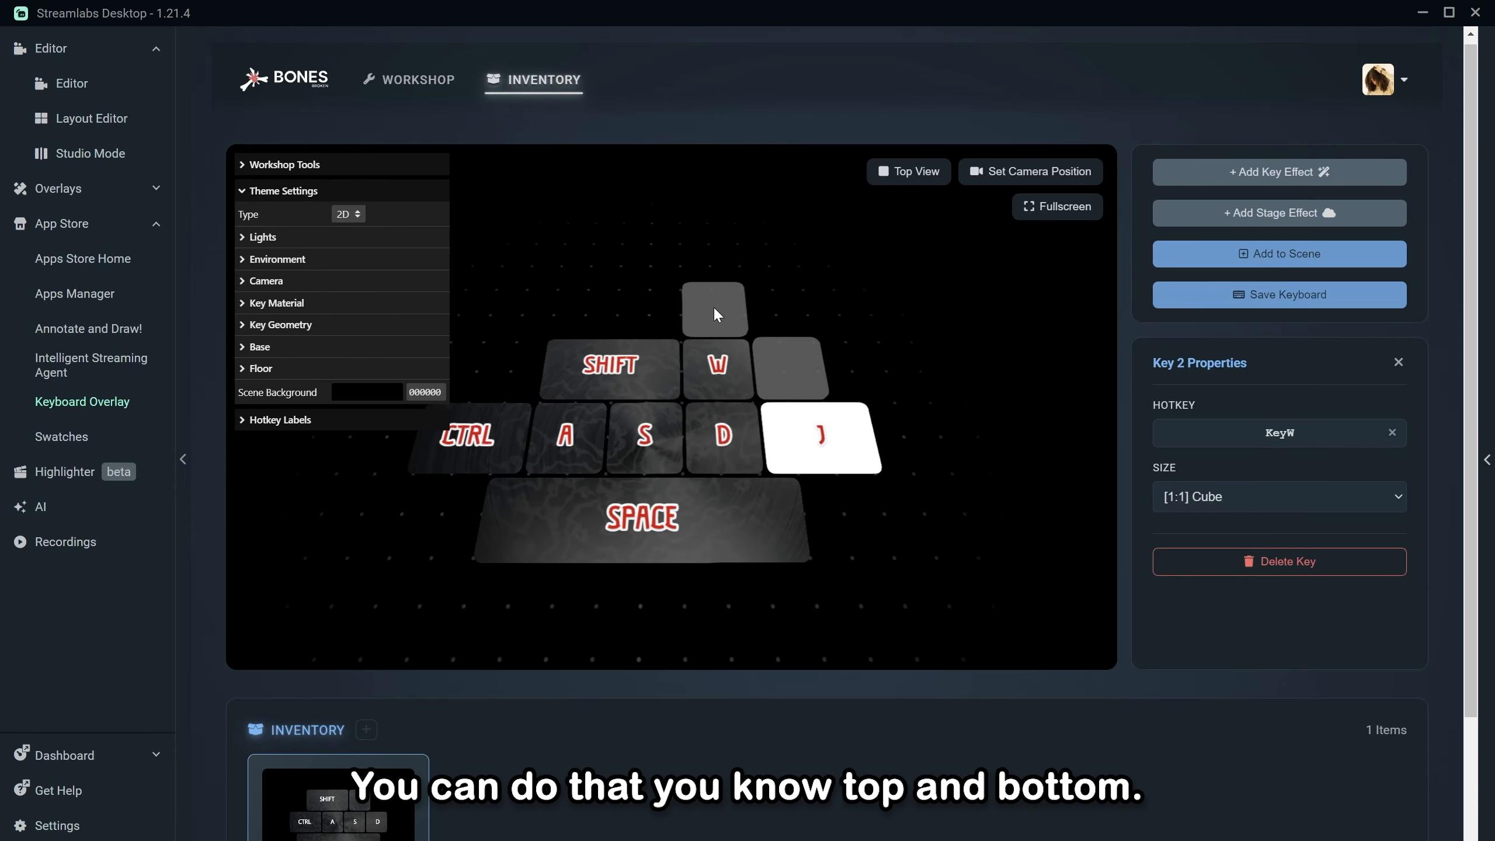
click(700, 533)
click(883, 498)
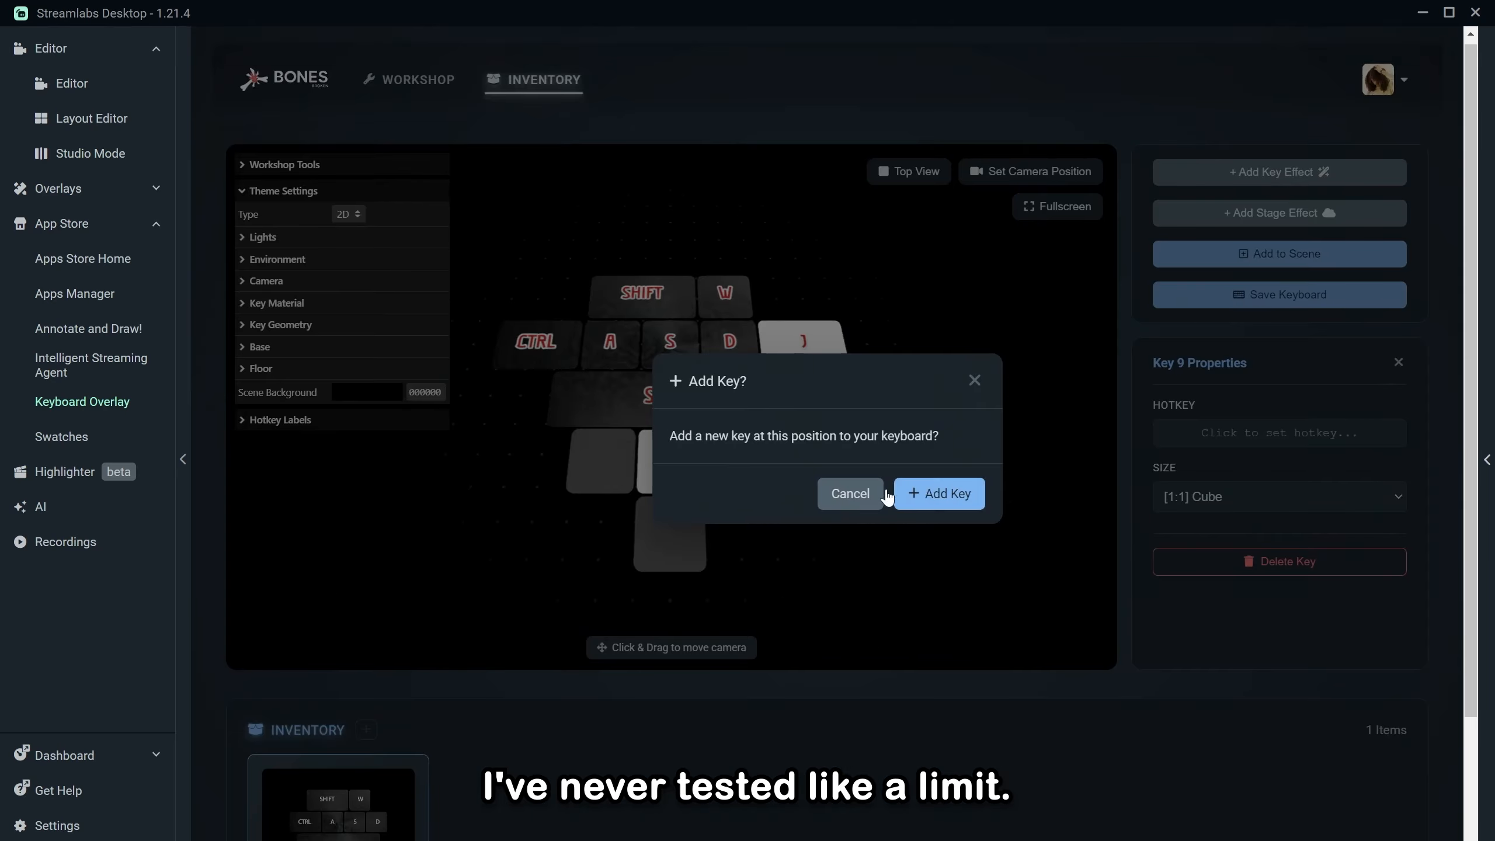
click(898, 494)
click(666, 526)
click(942, 494)
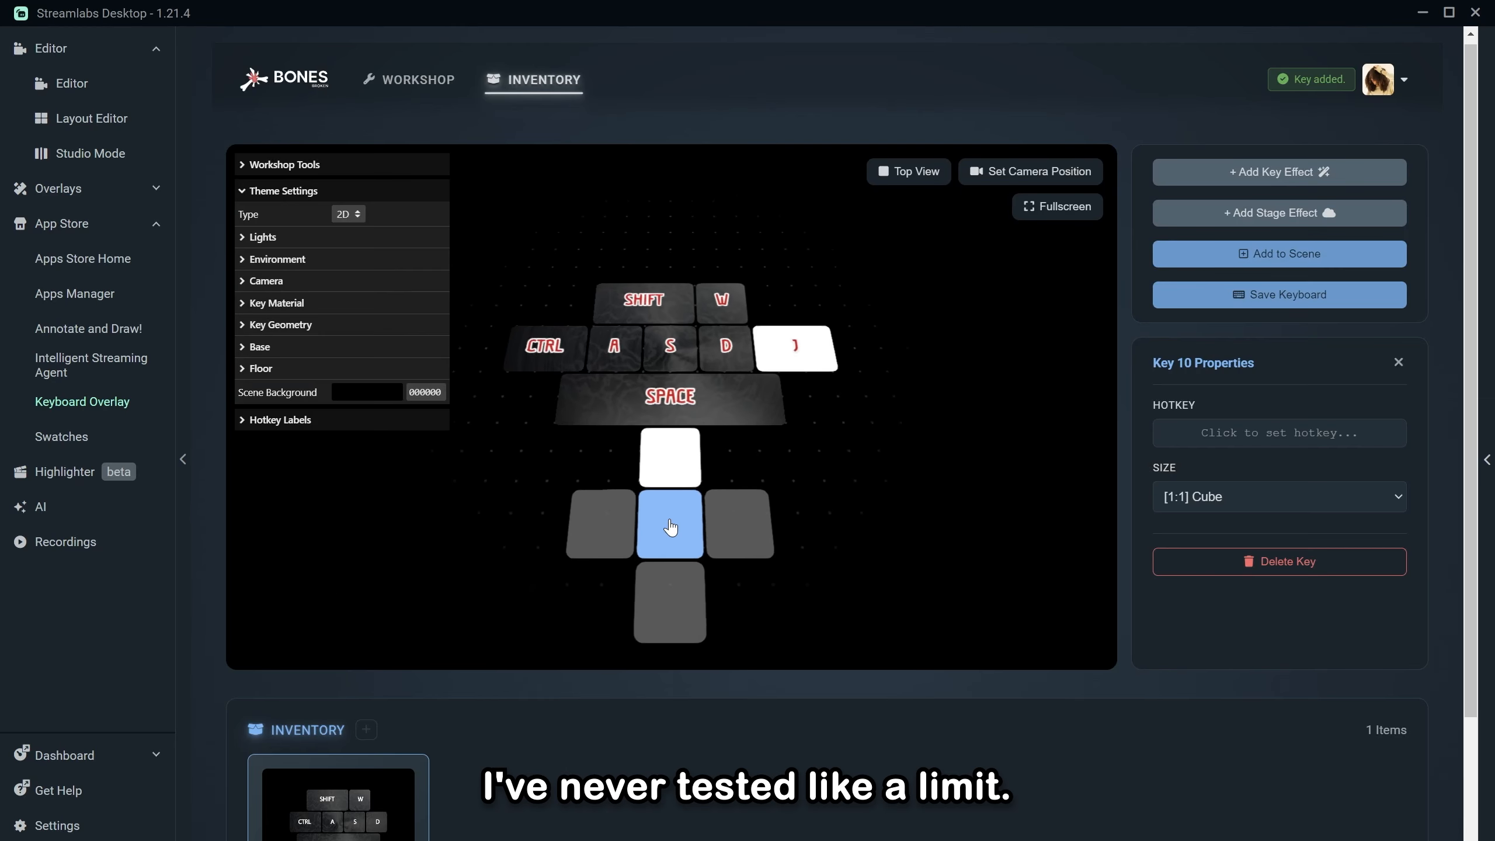
click(666, 561)
click(939, 494)
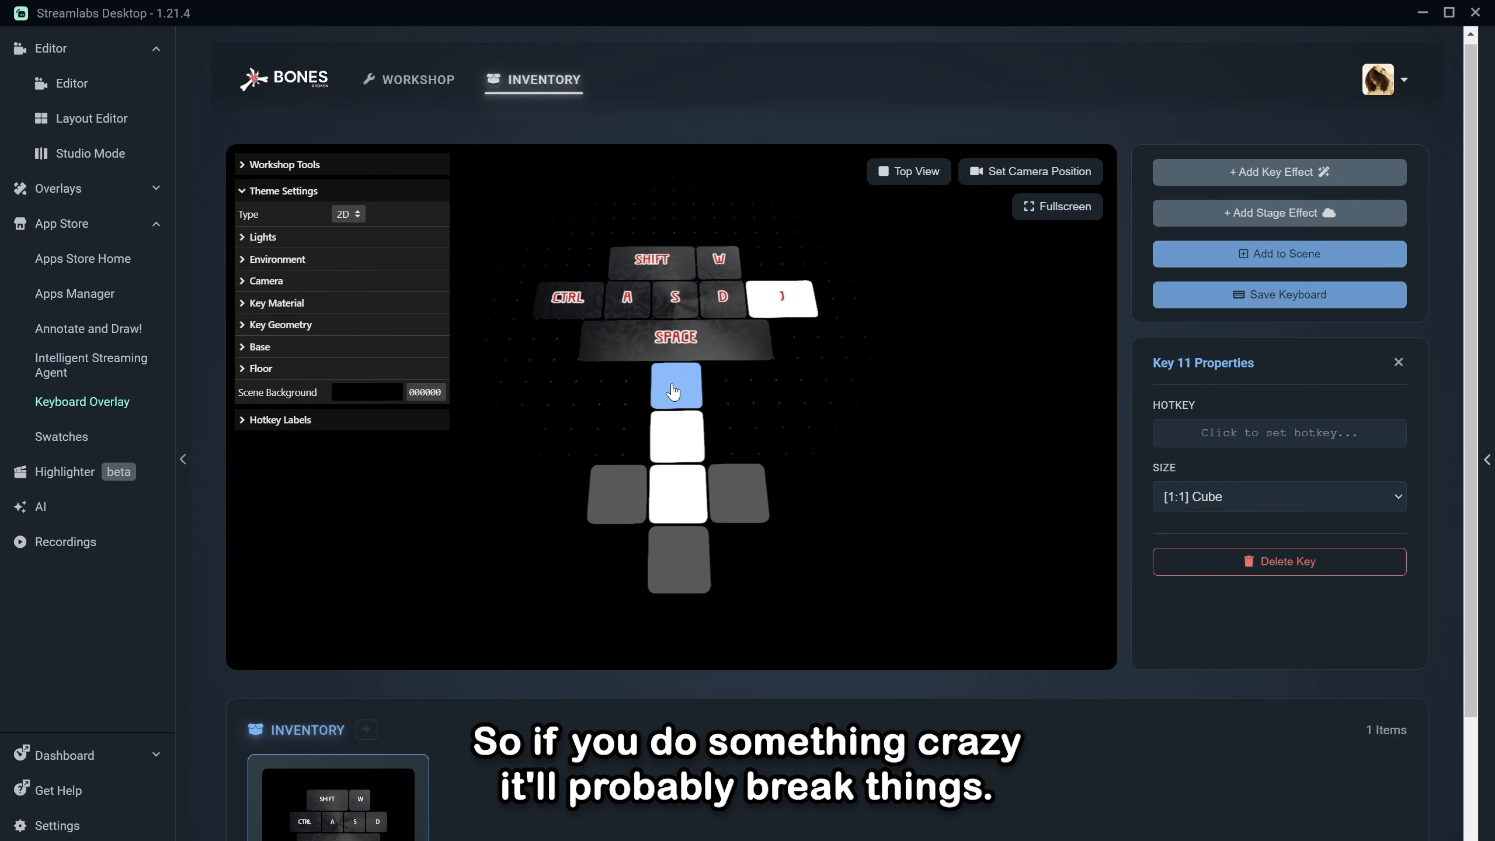
Step: Hide the middle key of the new column by making its key material not visible
click(764, 364)
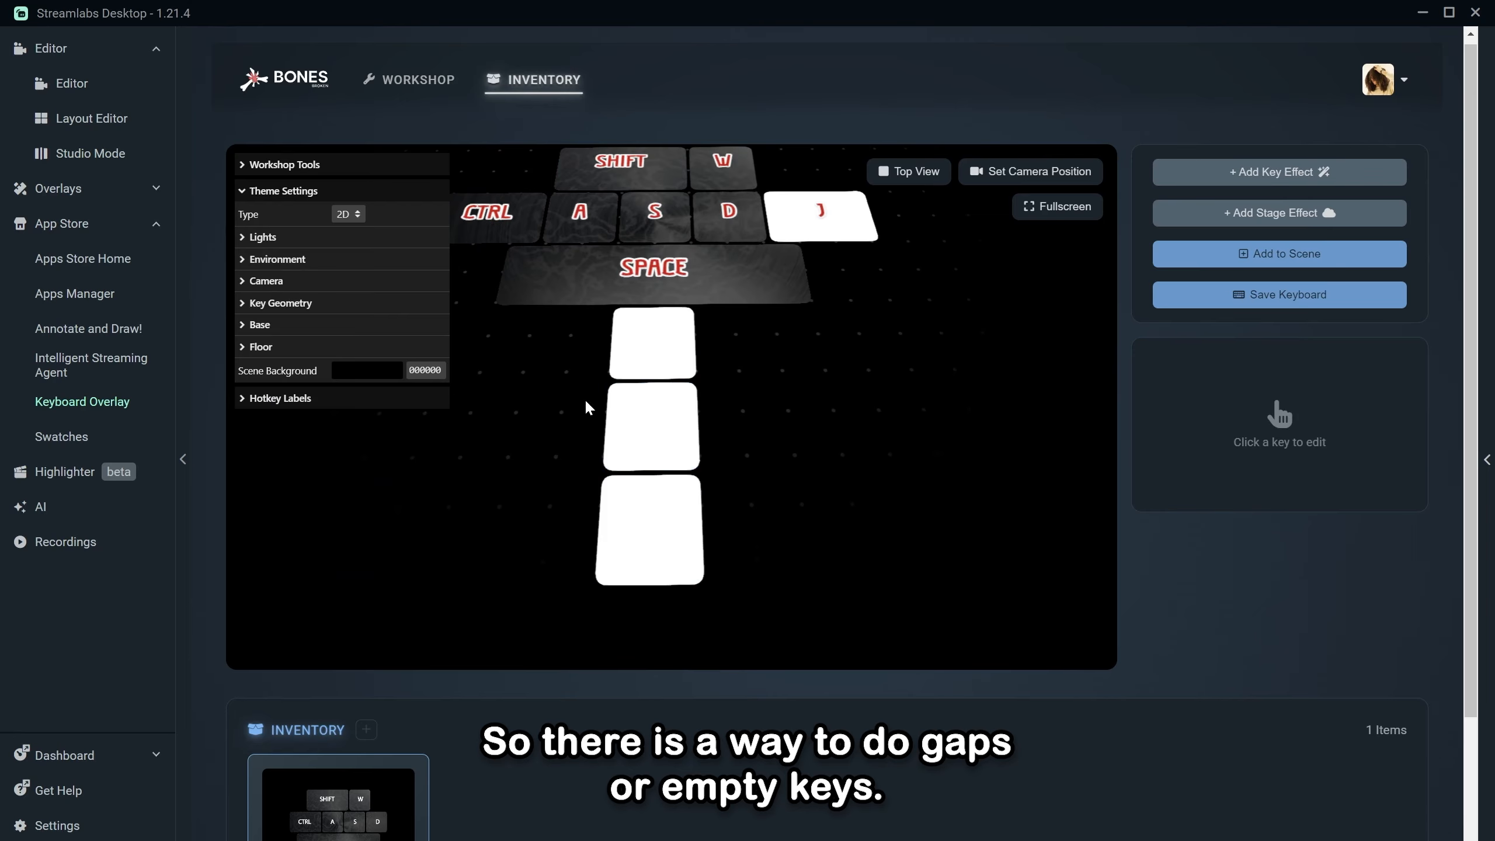
click(651, 425)
click(263, 304)
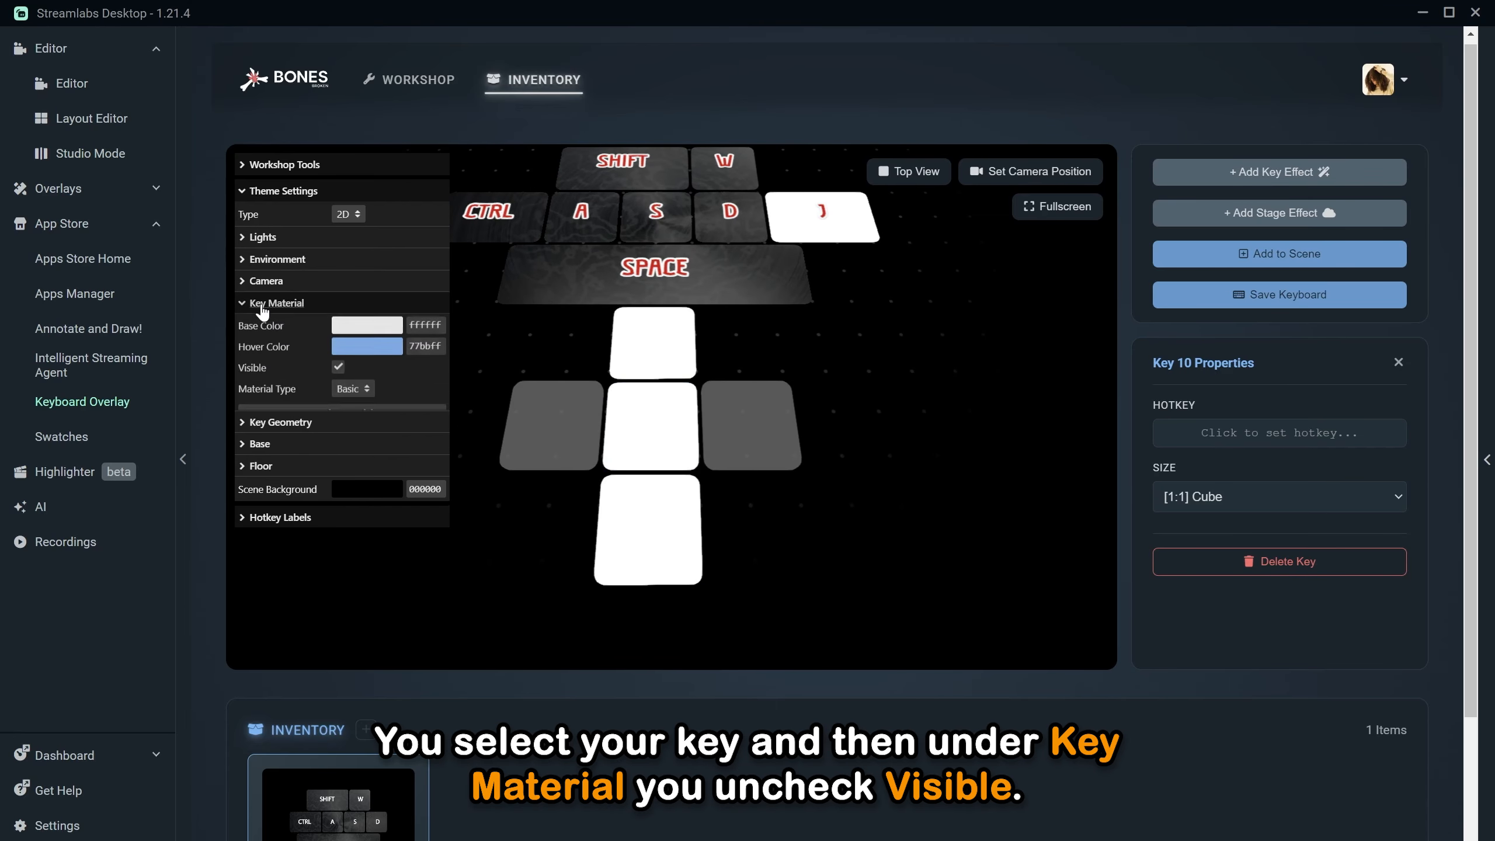
click(338, 368)
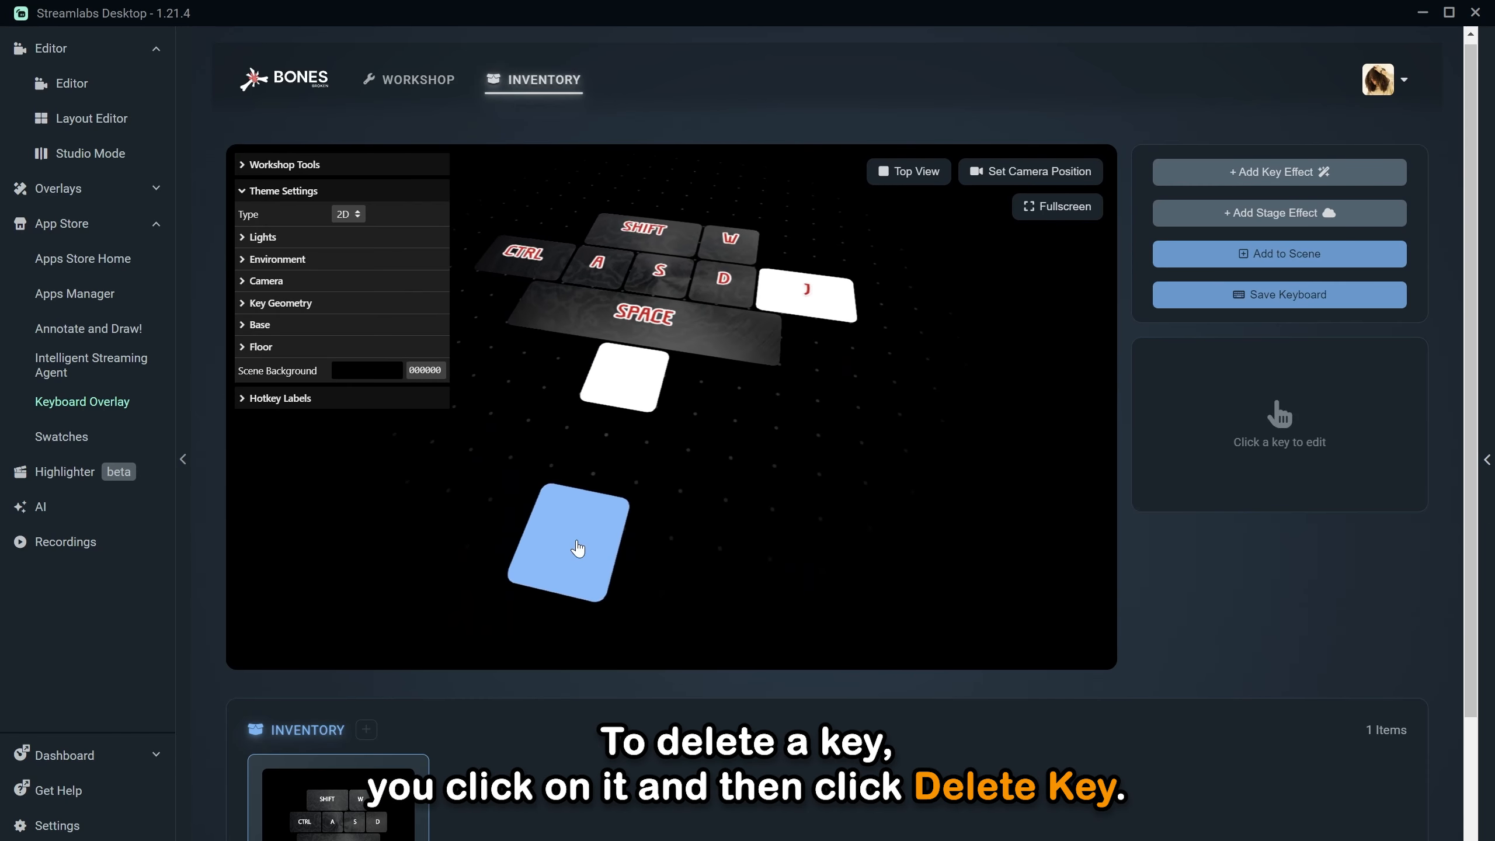
Step: Delete the lowest key of the column below the Space key
click(589, 539)
click(1343, 567)
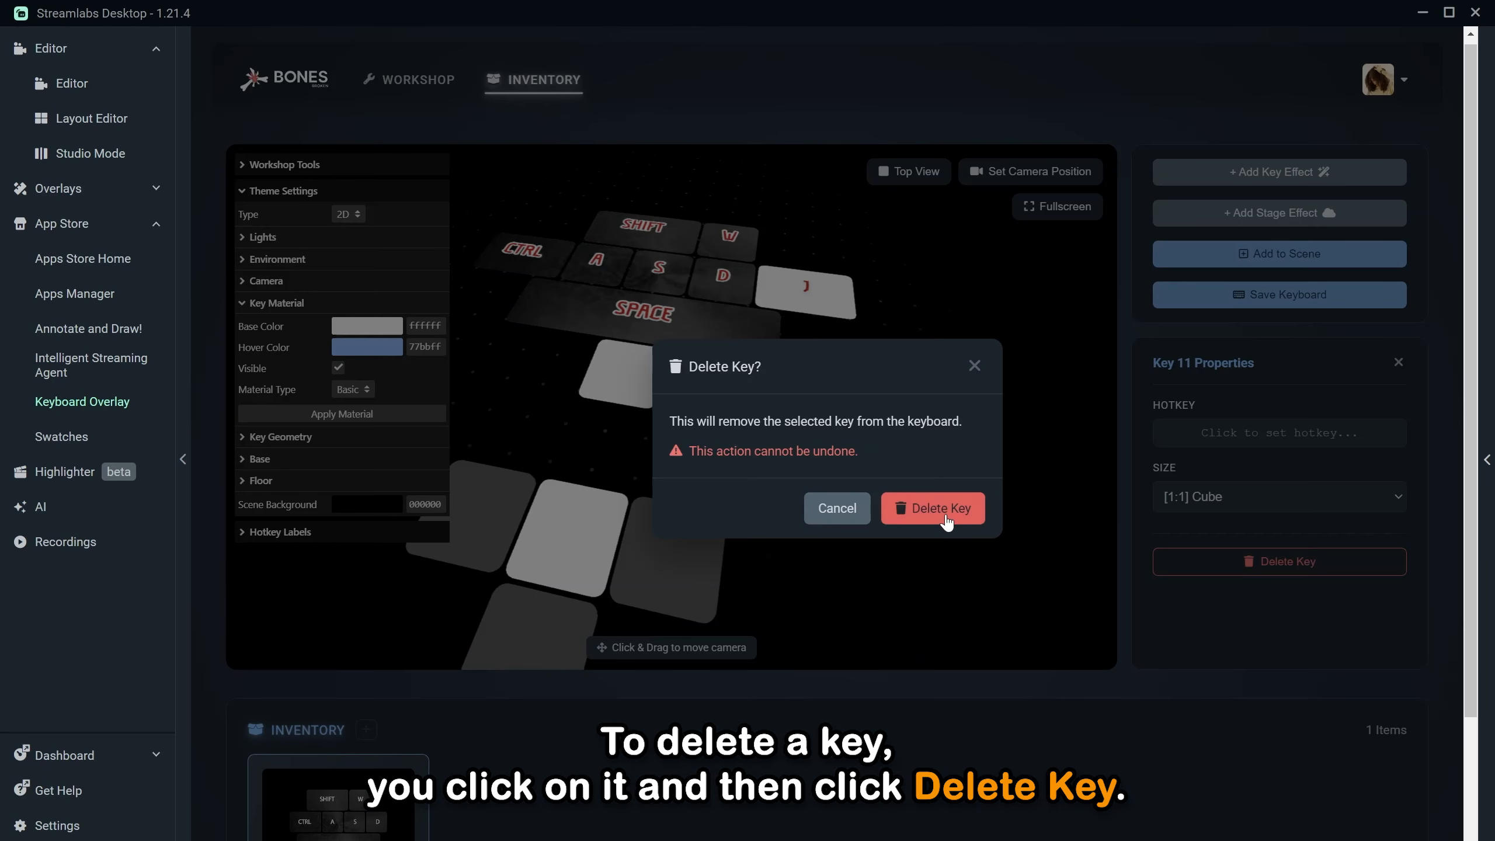
click(946, 516)
Step: Delete the remaining extra keys: the hidden key, the key directly below Space, and the J key
click(667, 567)
click(763, 530)
click(621, 501)
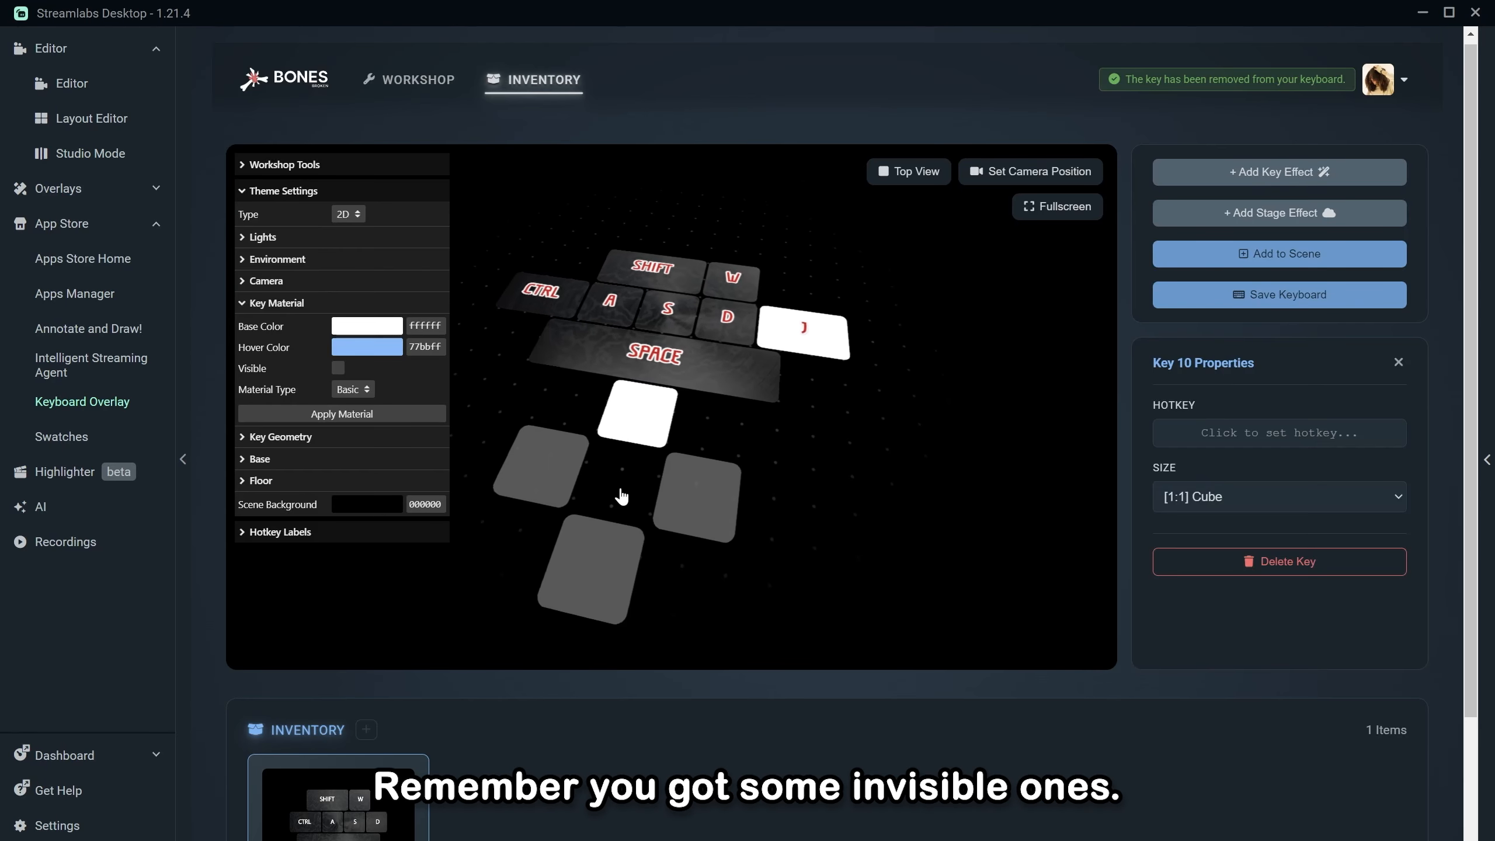
click(651, 501)
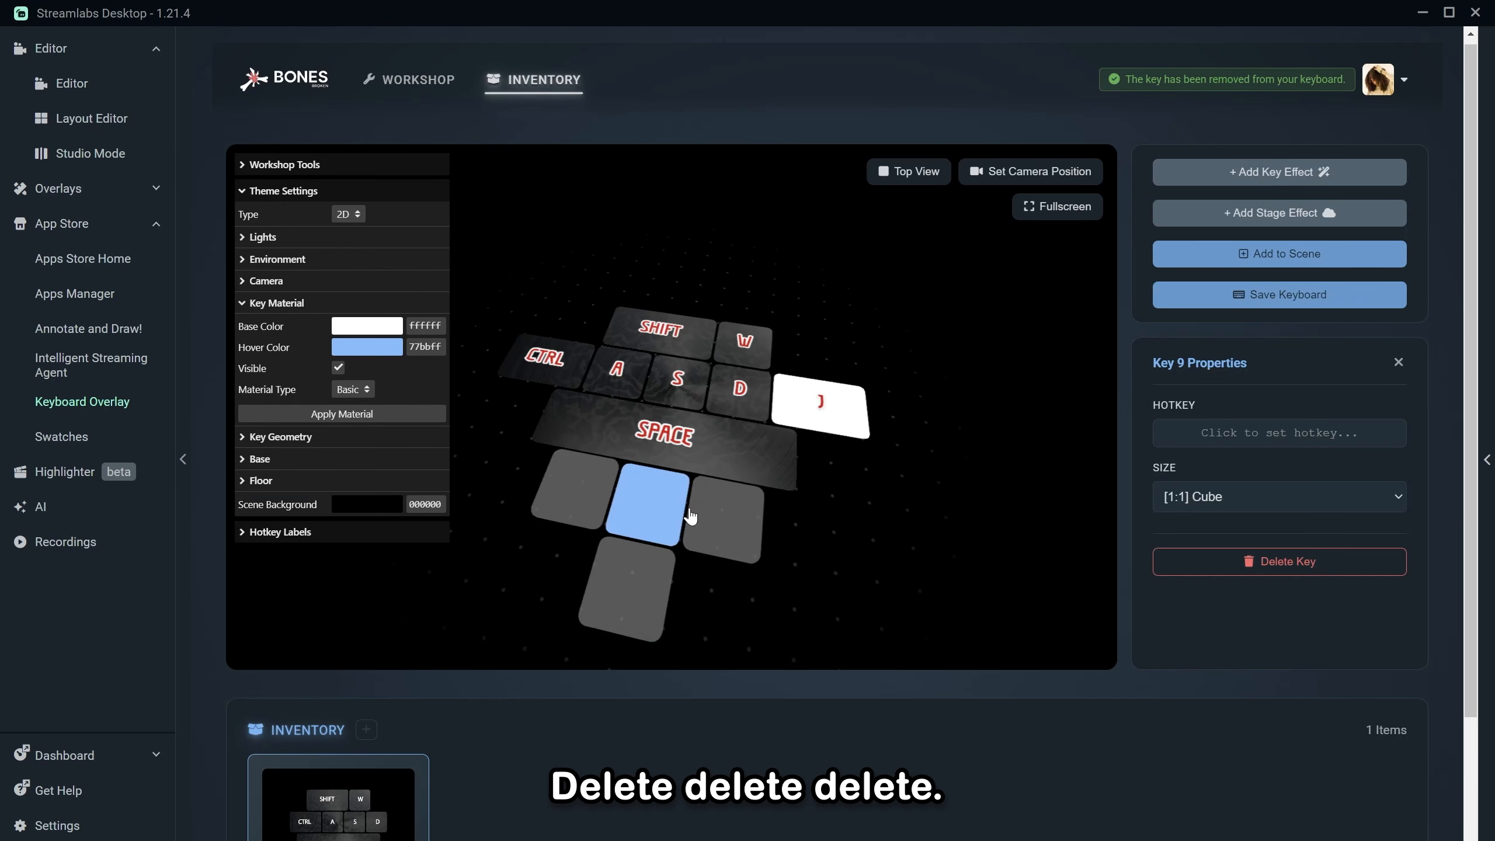
click(1285, 562)
click(967, 513)
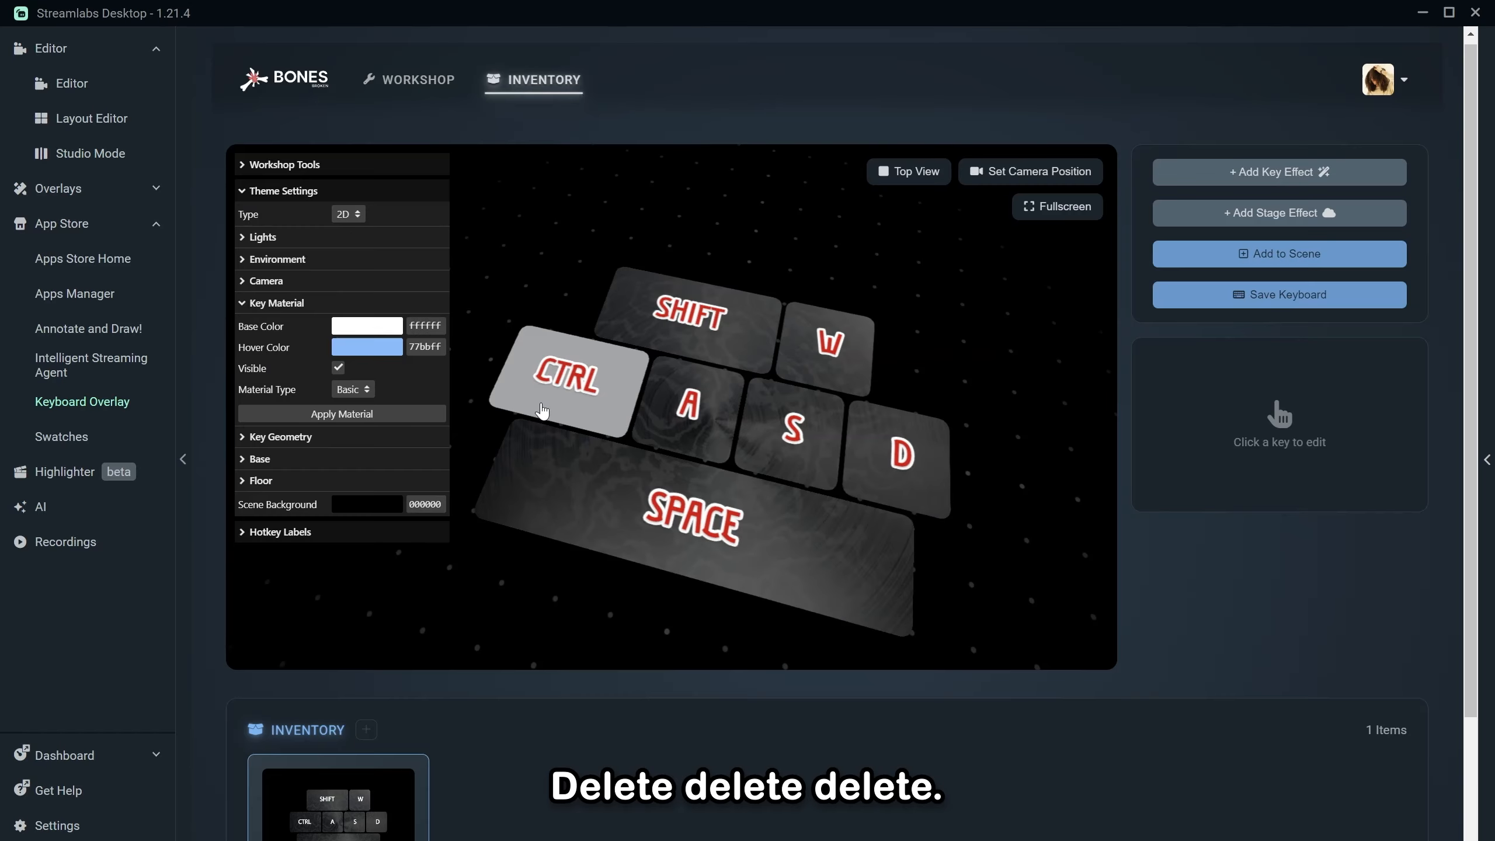
Step: Fit the view to the keys and delete all scene lights
click(270, 167)
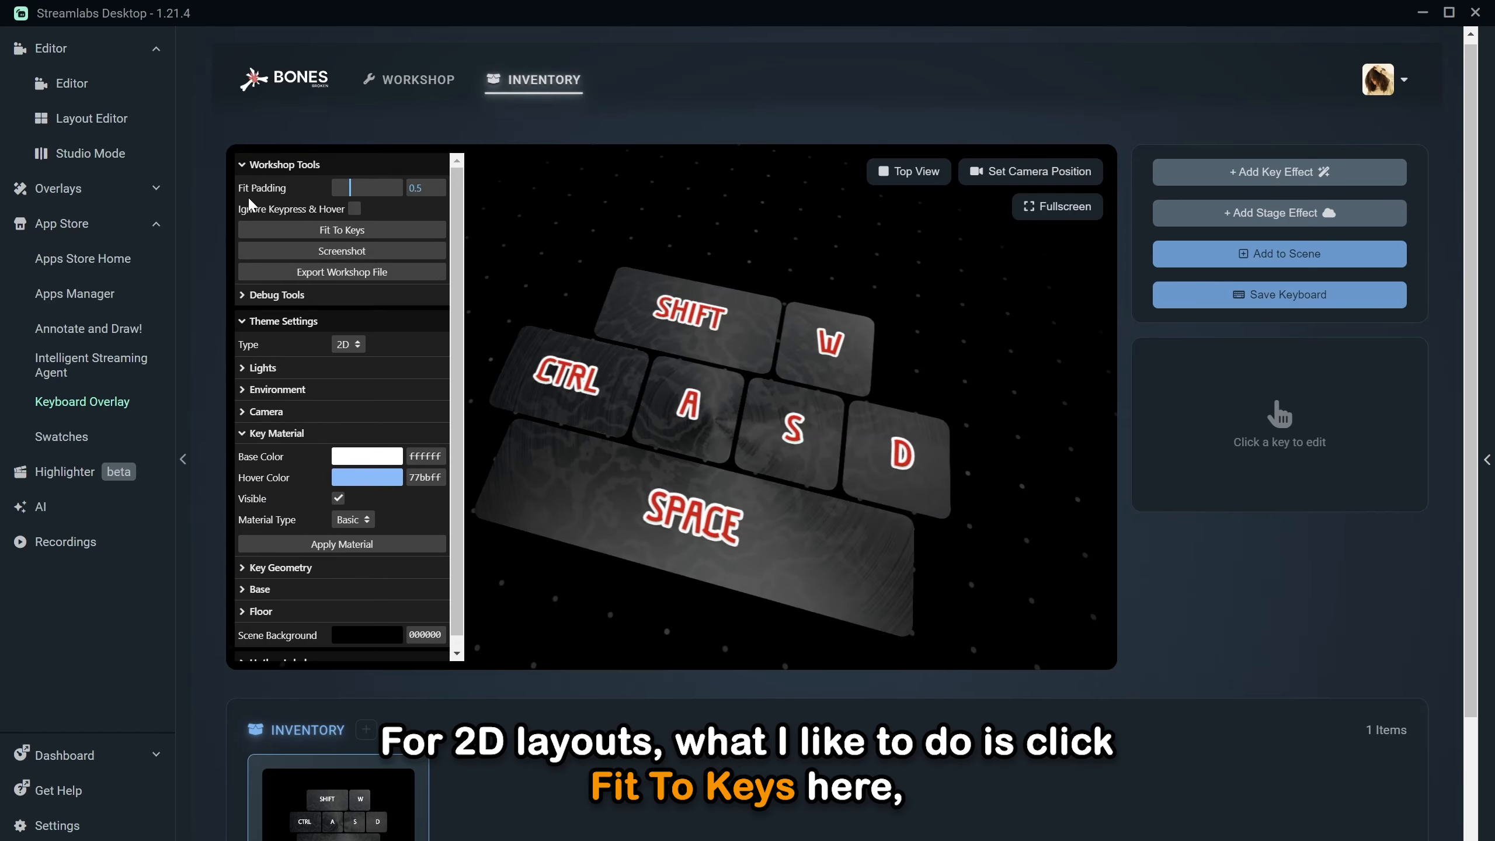
click(336, 234)
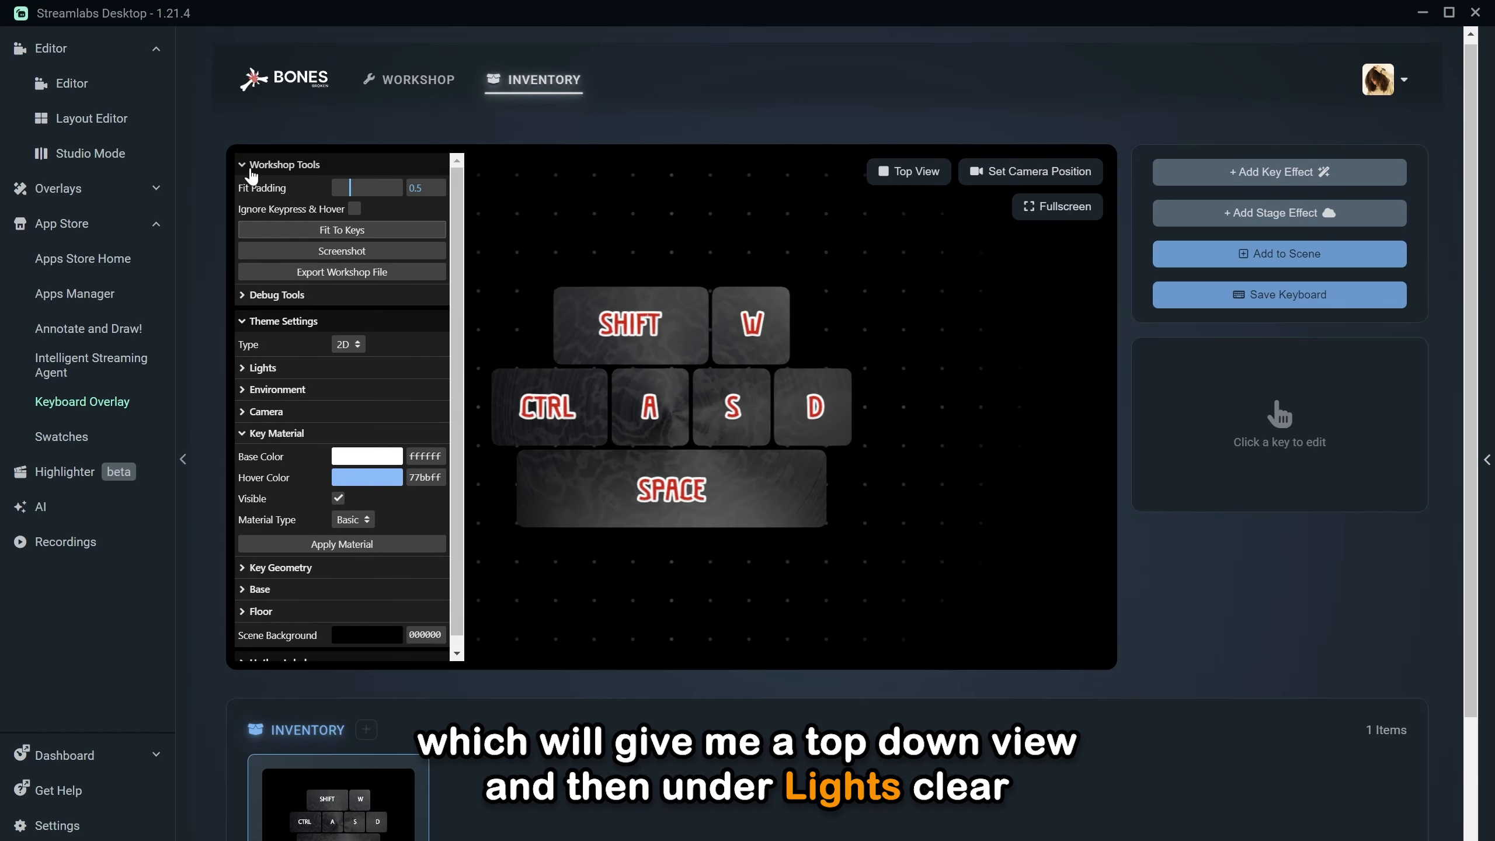
click(283, 168)
click(264, 237)
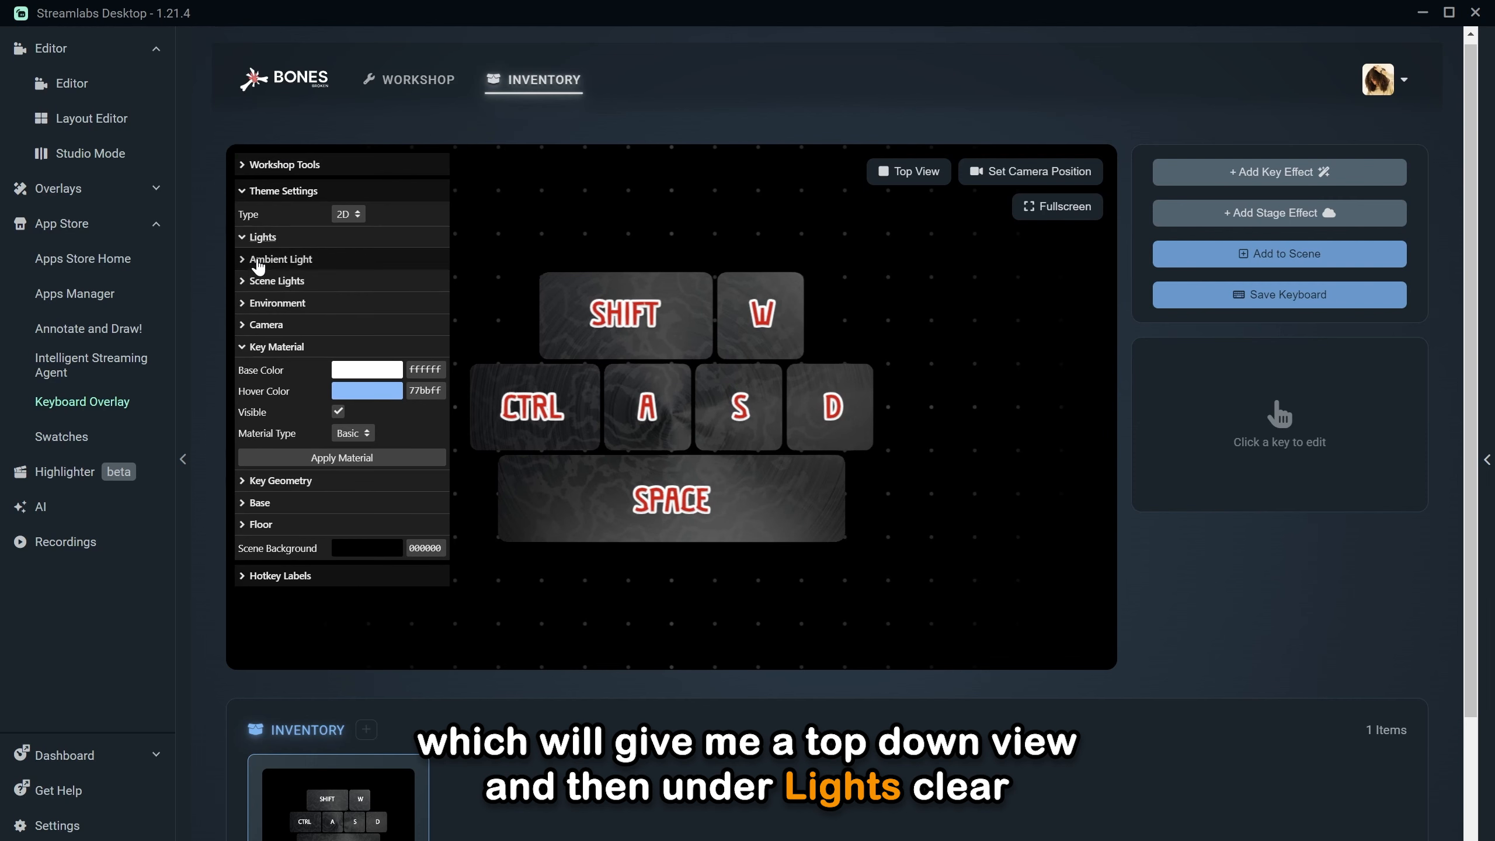
click(274, 287)
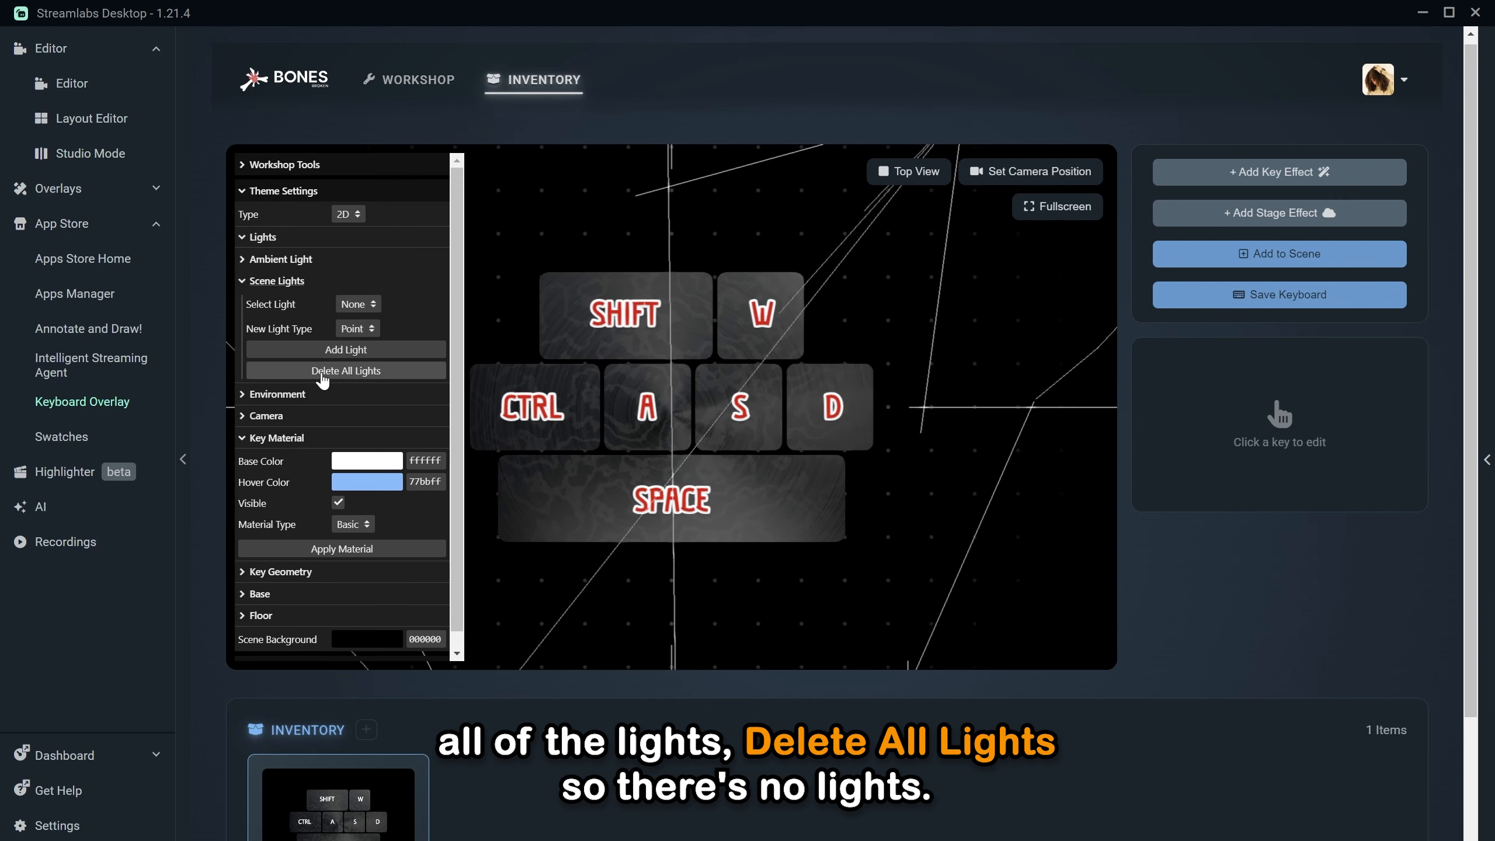
click(347, 371)
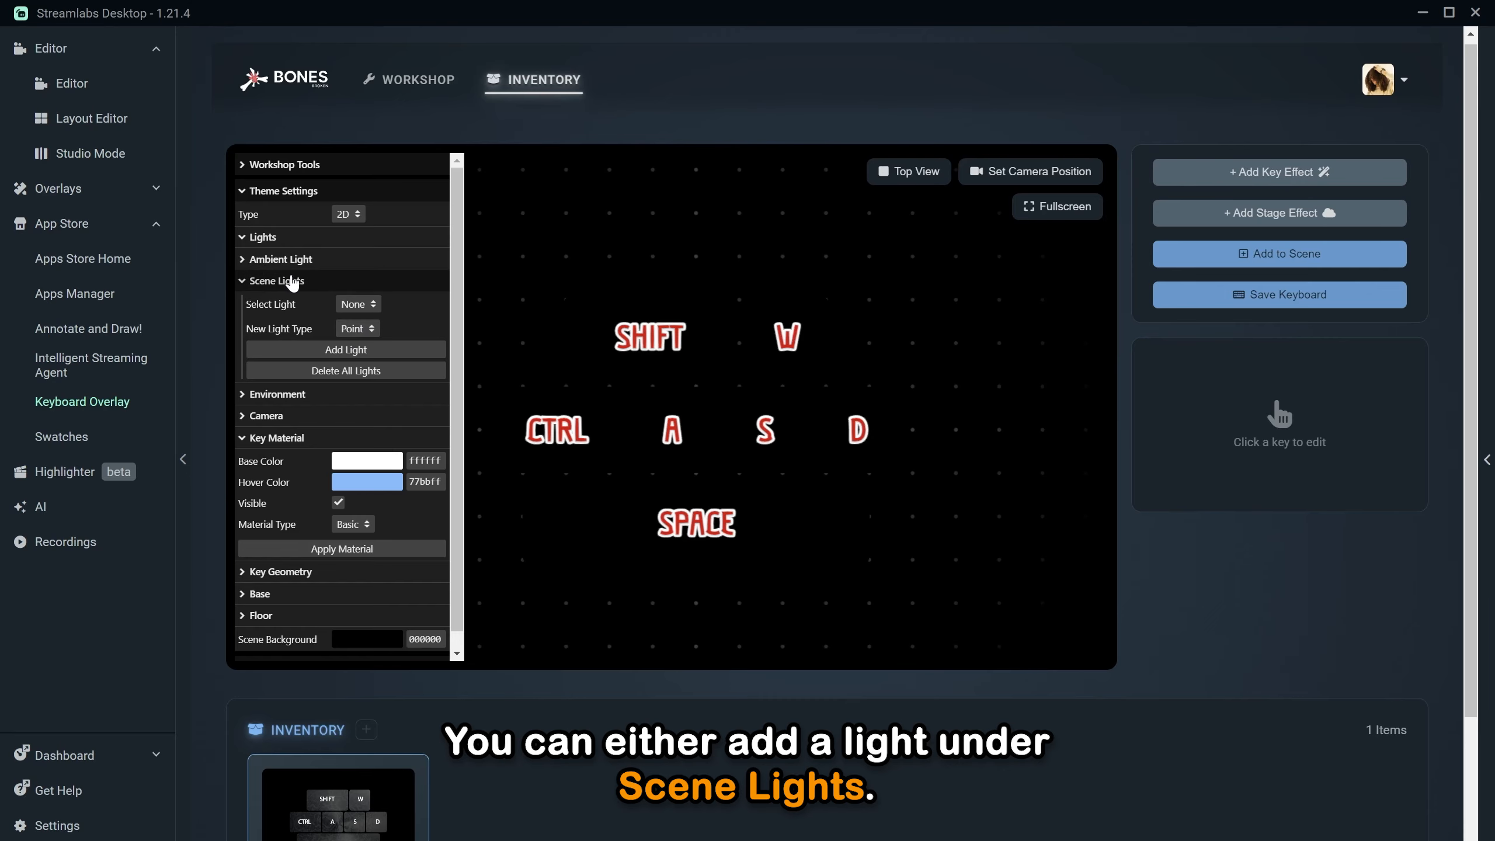
Step: Add a point light to the scene and colour it red (da2b2b)
click(337, 349)
click(376, 399)
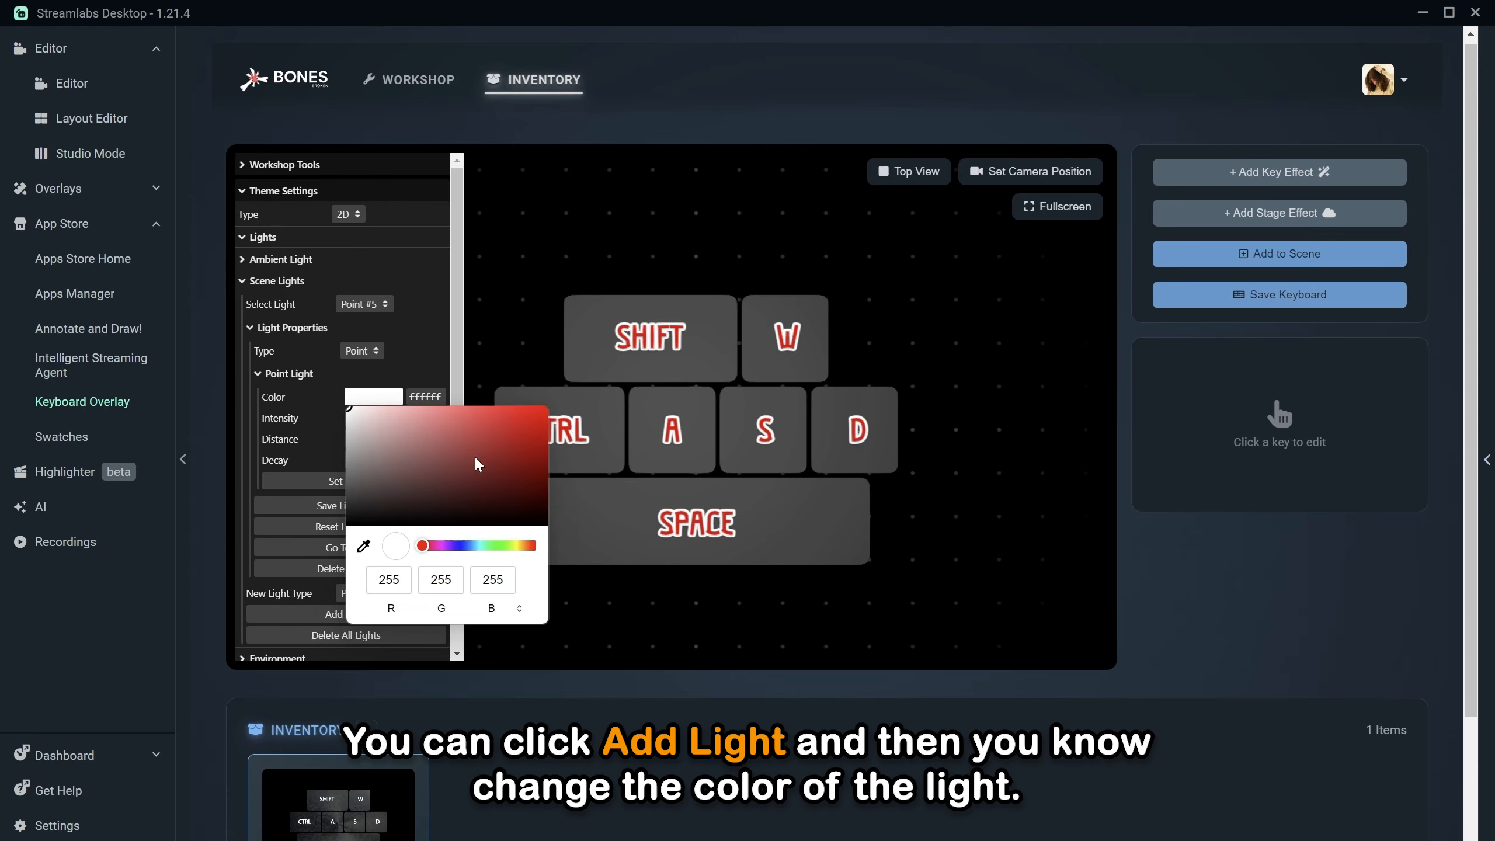
mouse_move(477, 464)
mouse_down()
mouse_move(468, 415)
mouse_move(508, 423)
mouse_up()
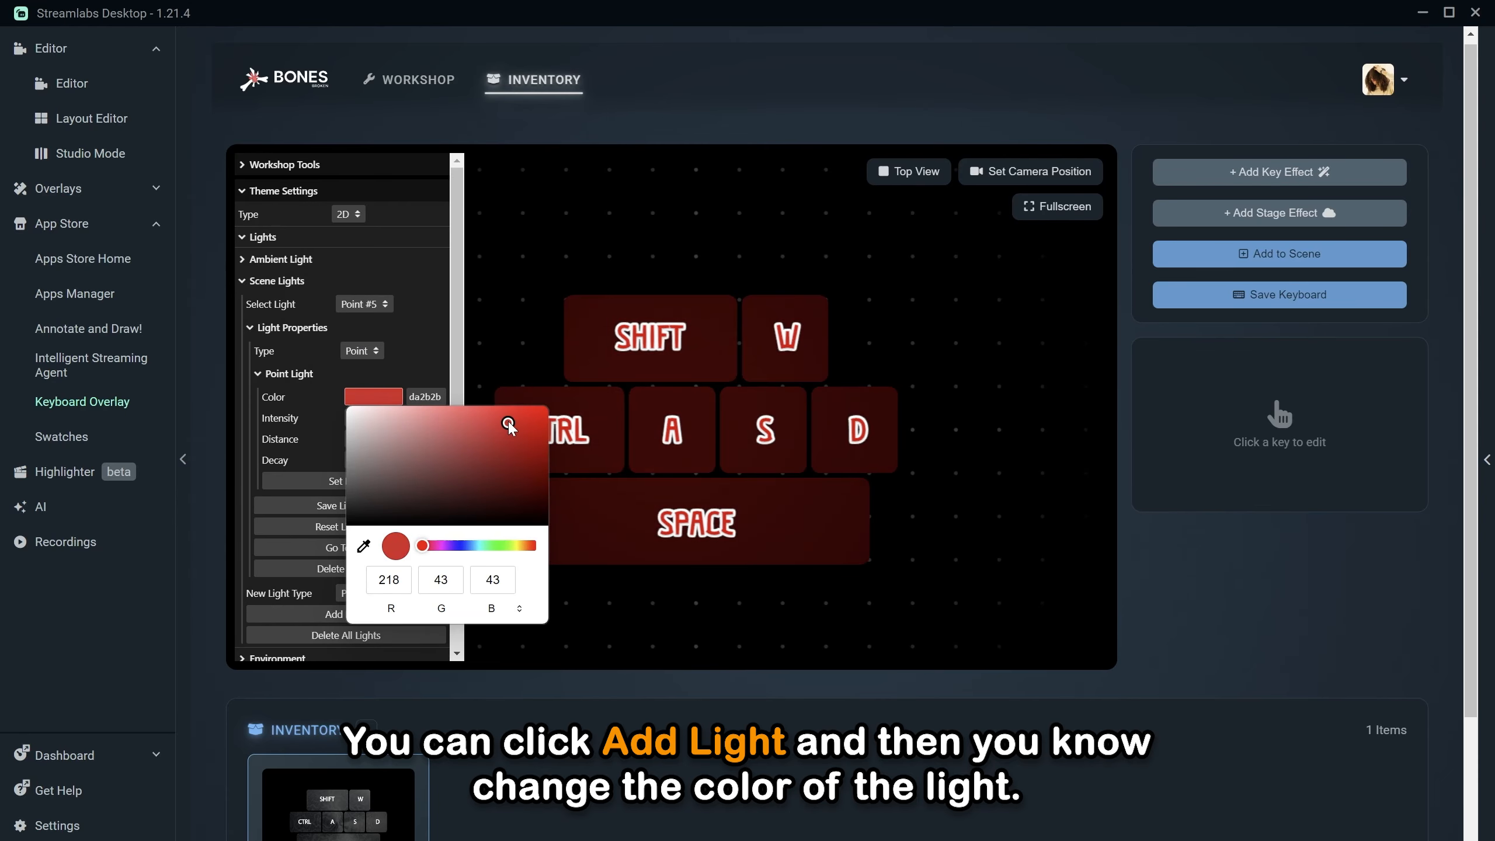
Step: Change the light's type to Spot, with an angle of 0.32 and a penumbra of 0.83
click(356, 353)
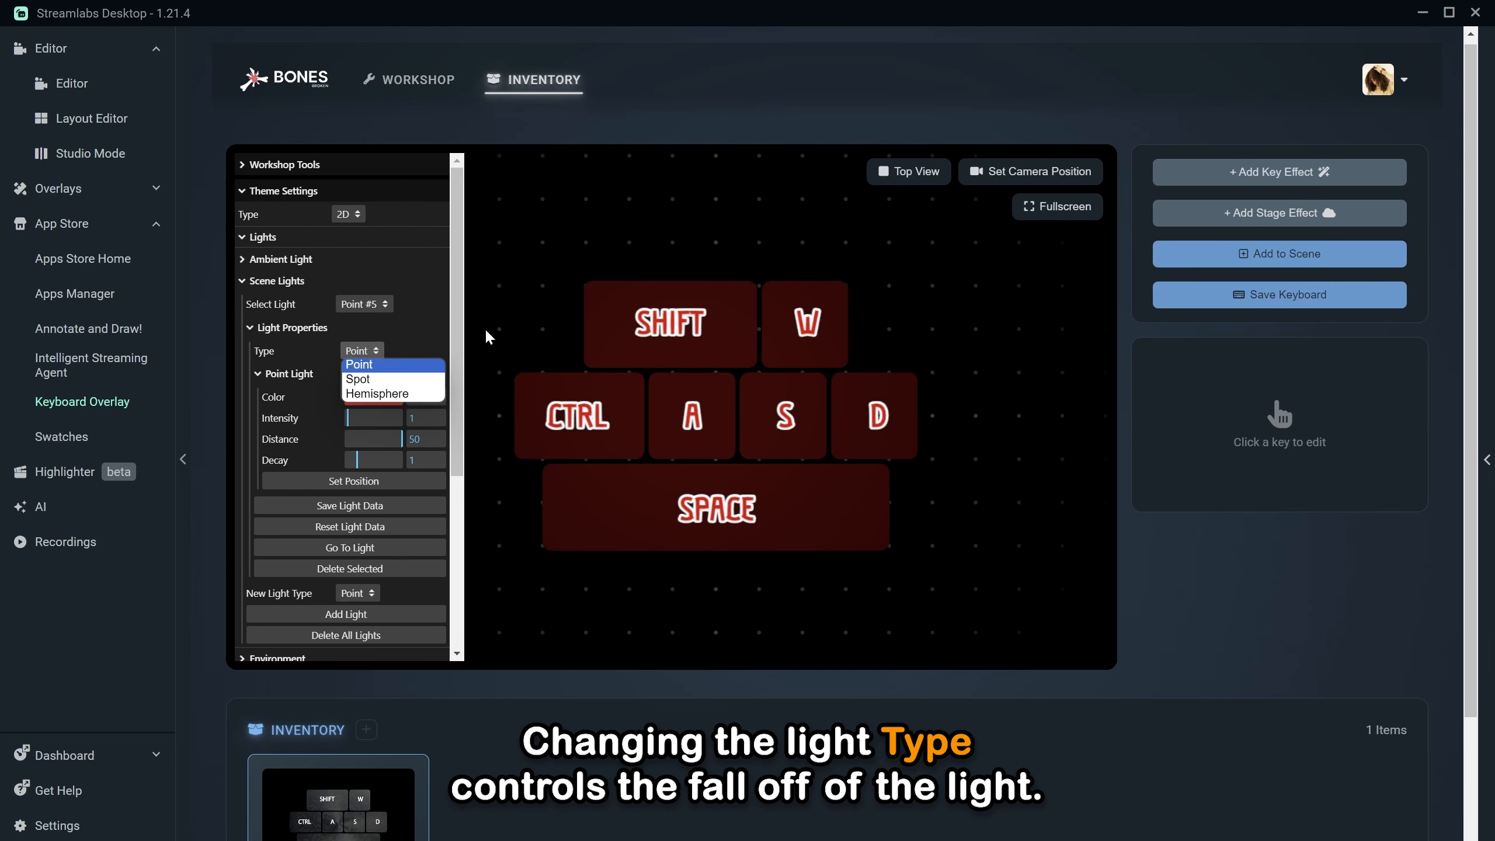
click(372, 381)
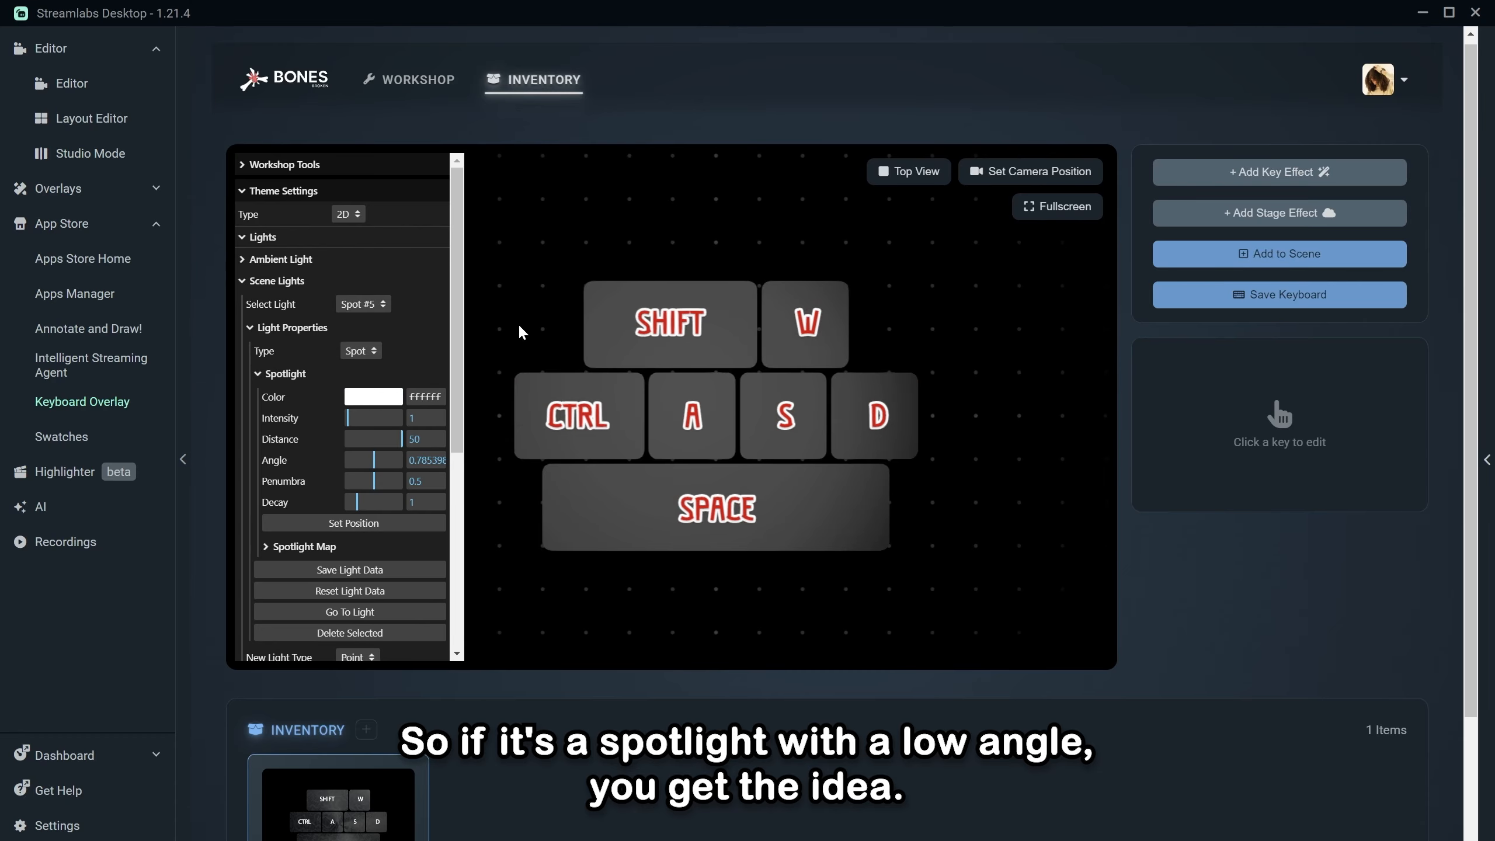
mouse_move(373, 461)
mouse_down()
mouse_move(356, 465)
mouse_move(375, 484)
mouse_up()
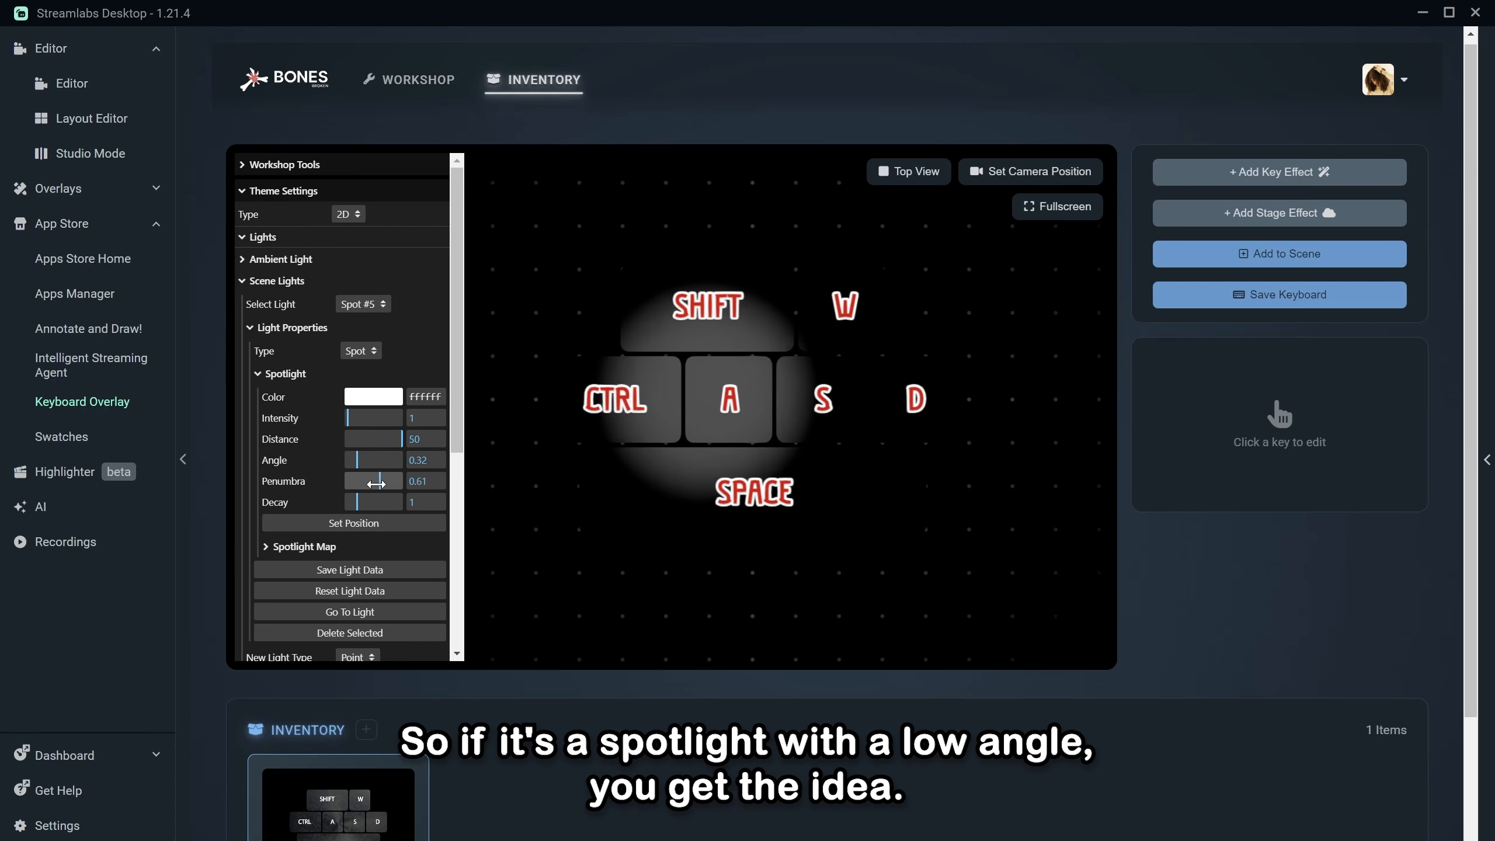
Step: Set the spotlight's colour to yellow-green bcd214
click(373, 396)
drag(474, 546, 547, 406)
scroll(435, 413, down, 1)
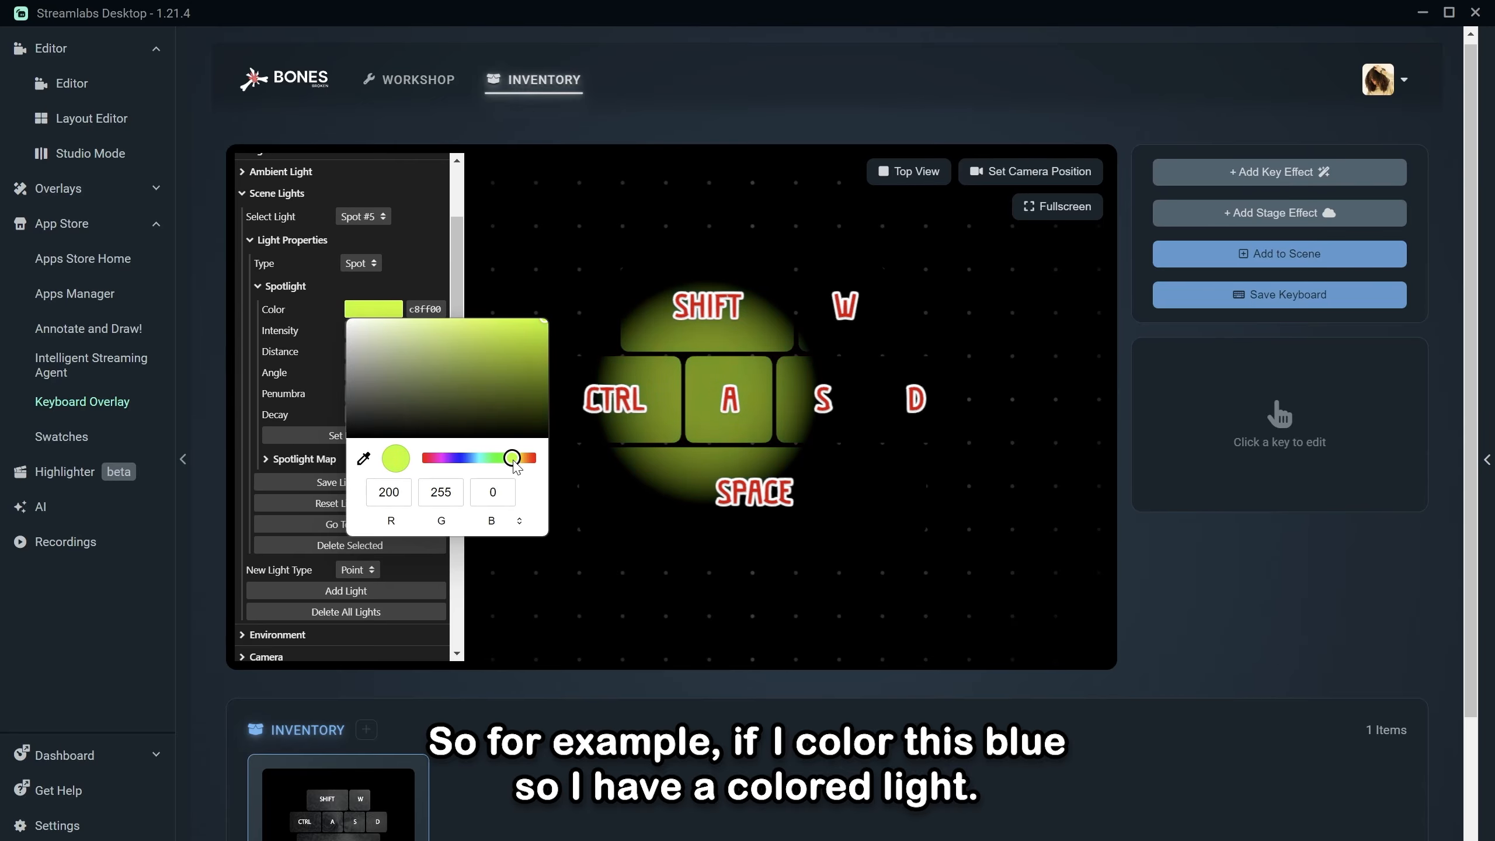
click(527, 339)
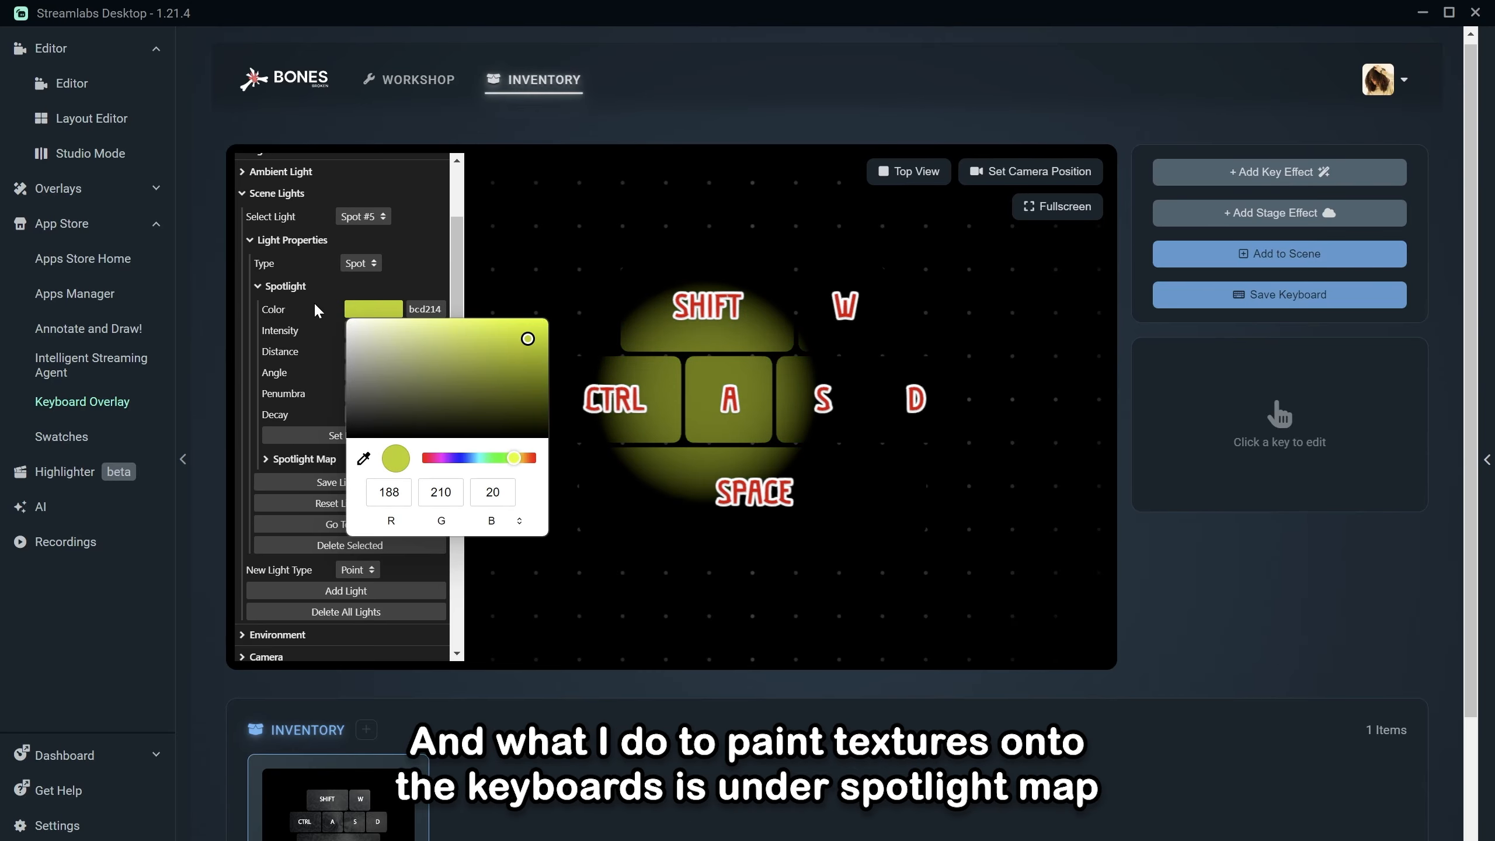
click(293, 370)
Step: Load the arrow4 image from the gallery as the spotlight's map
scroll(271, 425, down, 1)
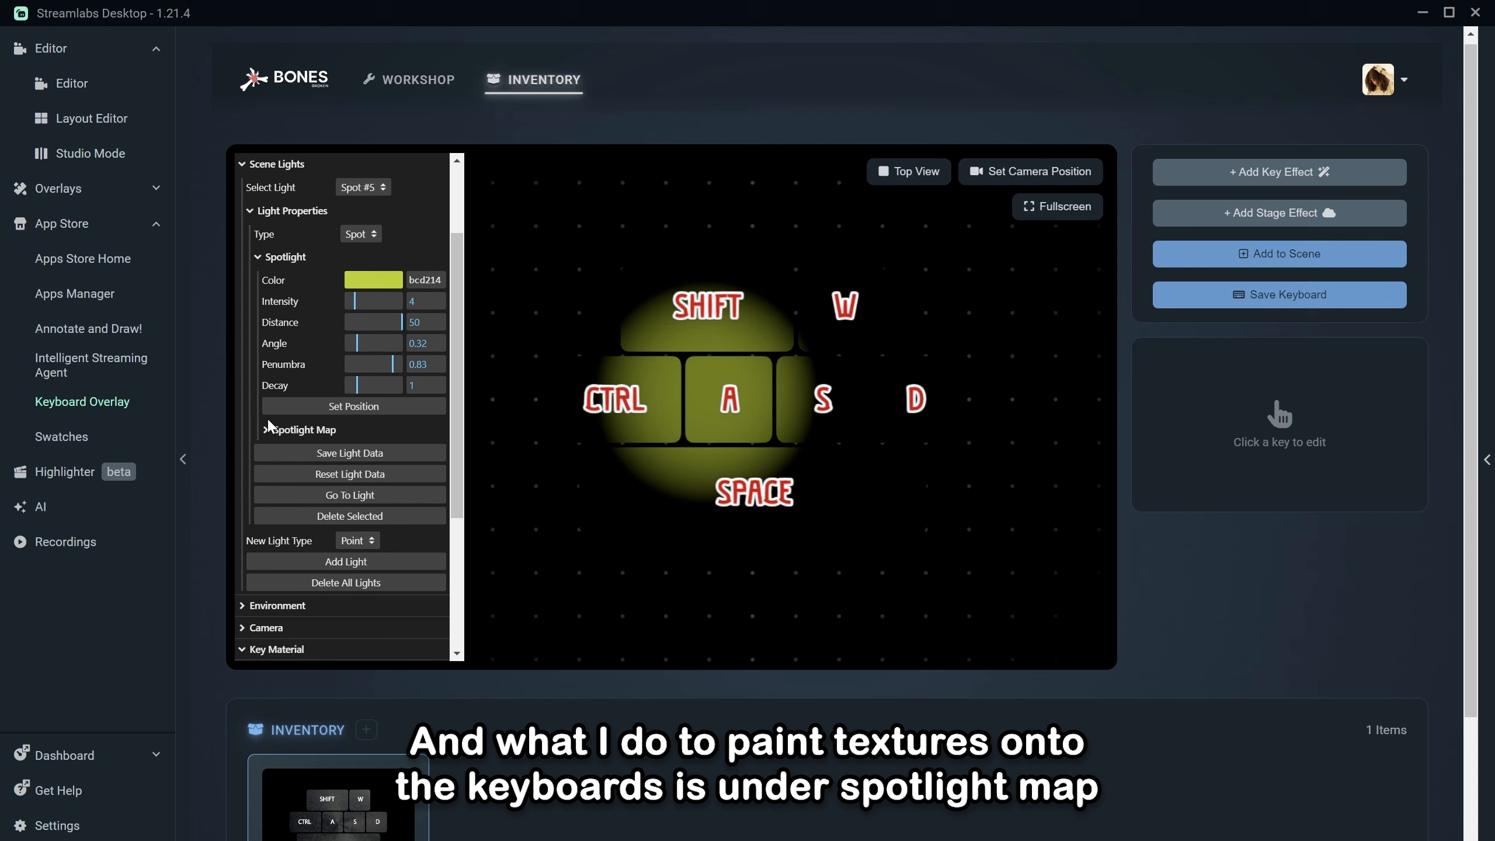
click(304, 430)
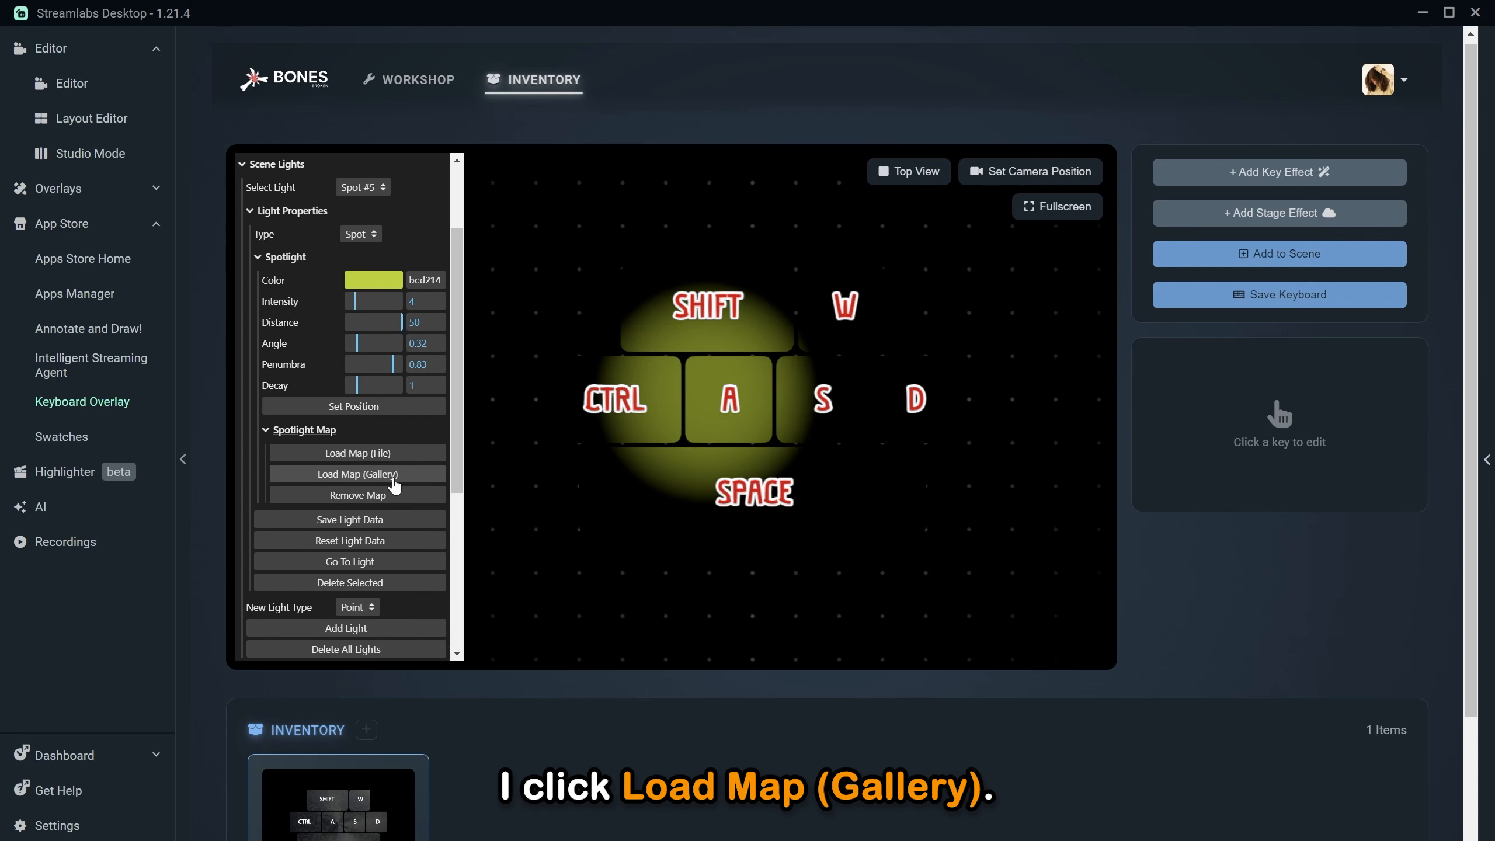
click(359, 474)
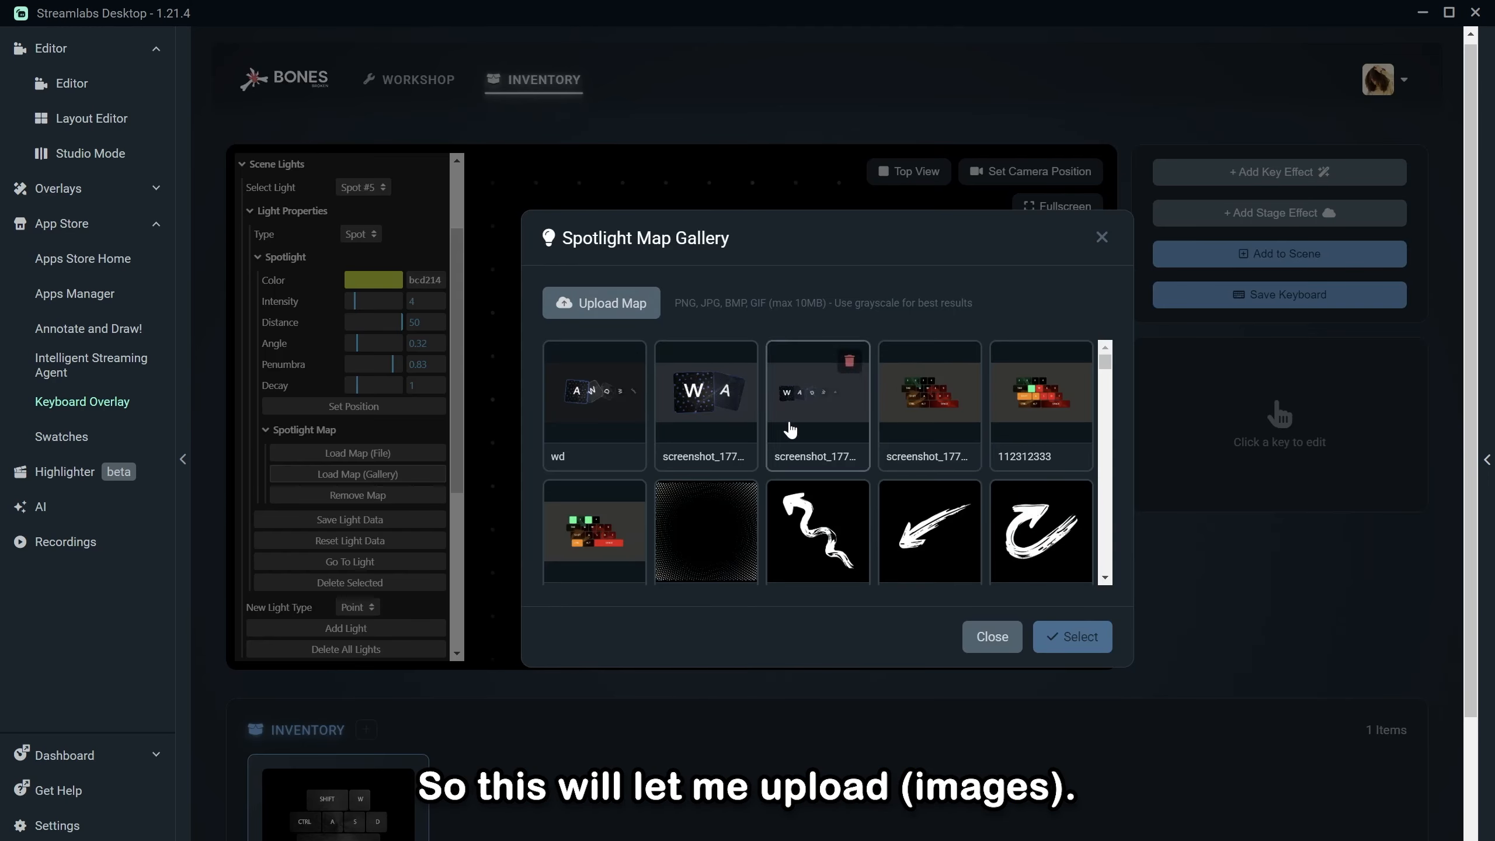
scroll(818, 430, down, 2)
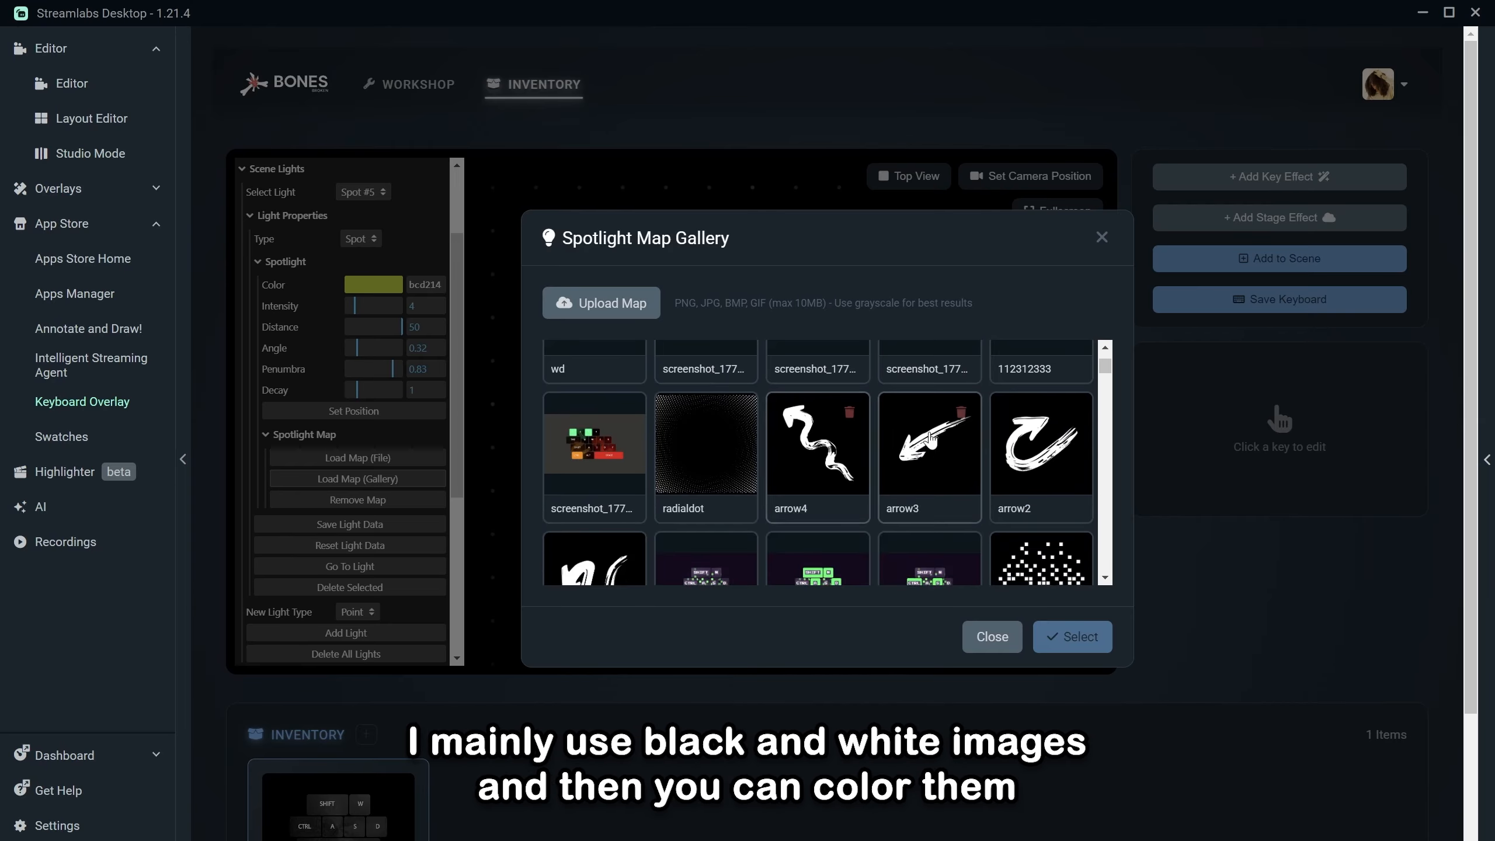
scroll(1020, 457, down, 3)
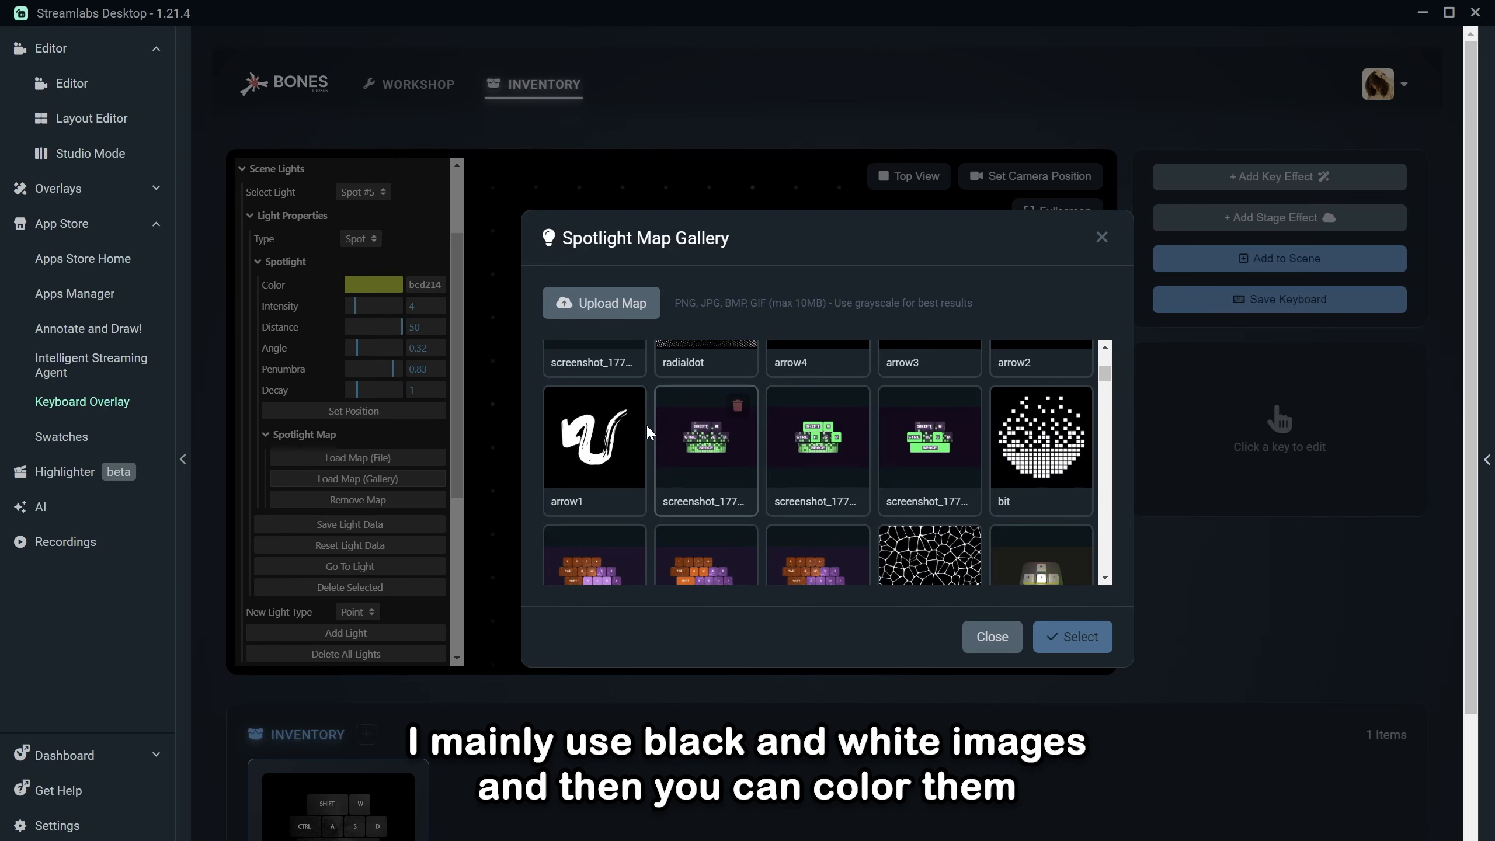
scroll(791, 418, up, 2)
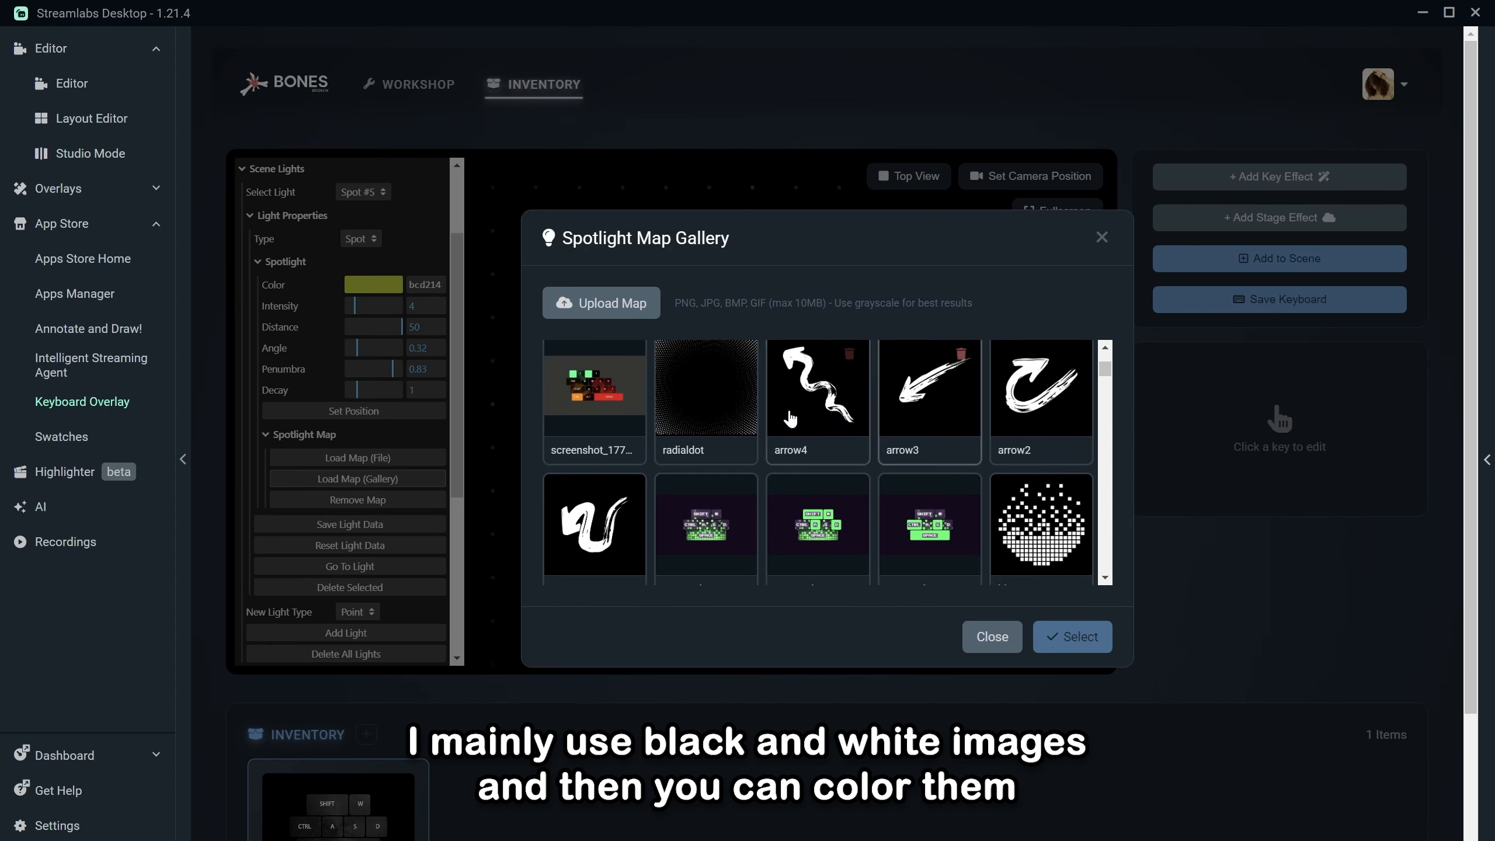
click(823, 407)
click(1075, 637)
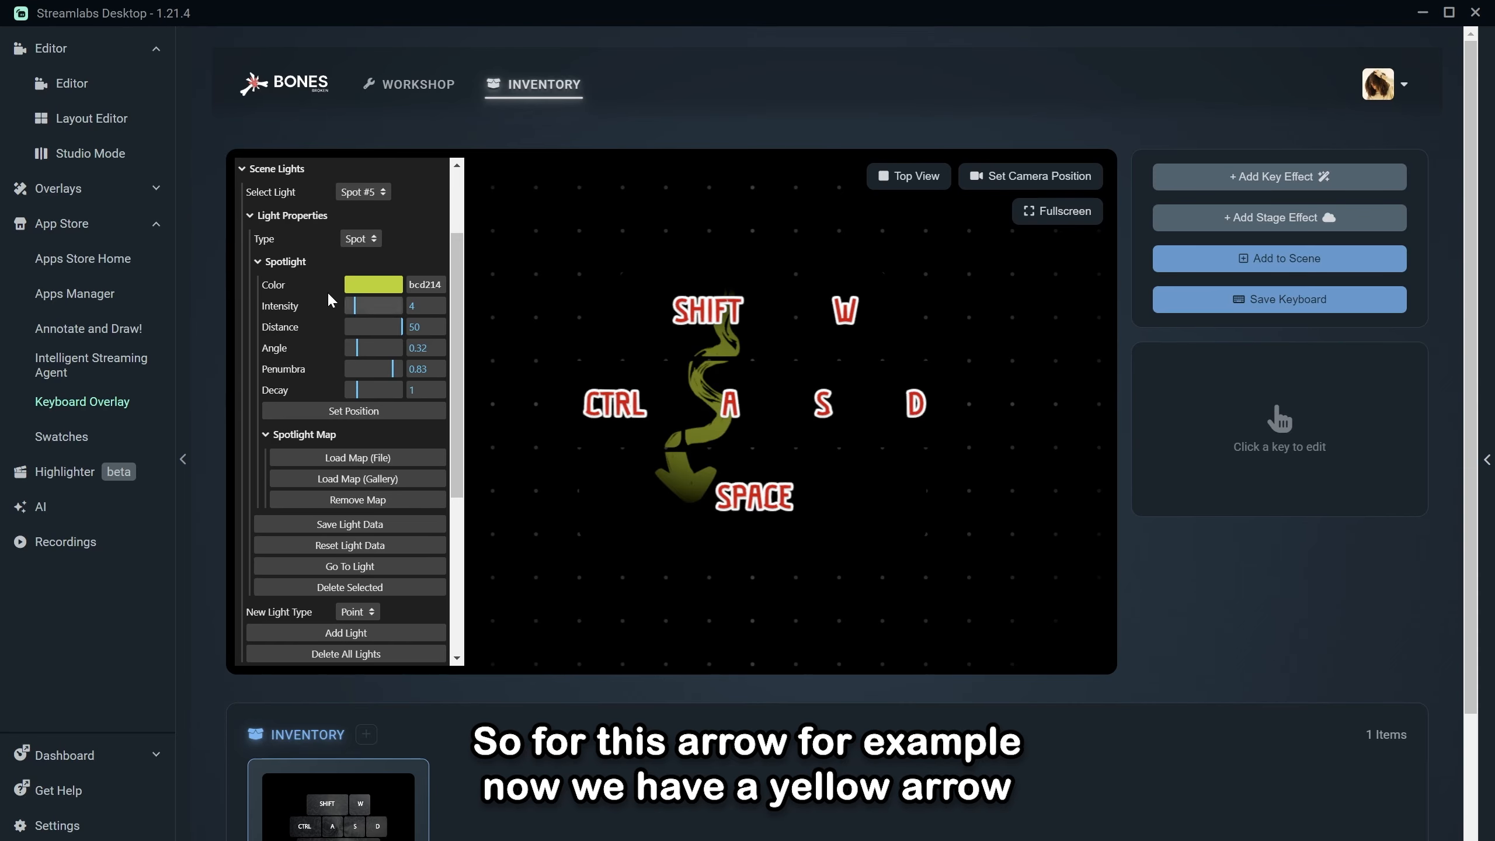
Step: Brighten the arrow spotlight's colour to yellow e1ff00 and raise its intensity to 16
click(389, 288)
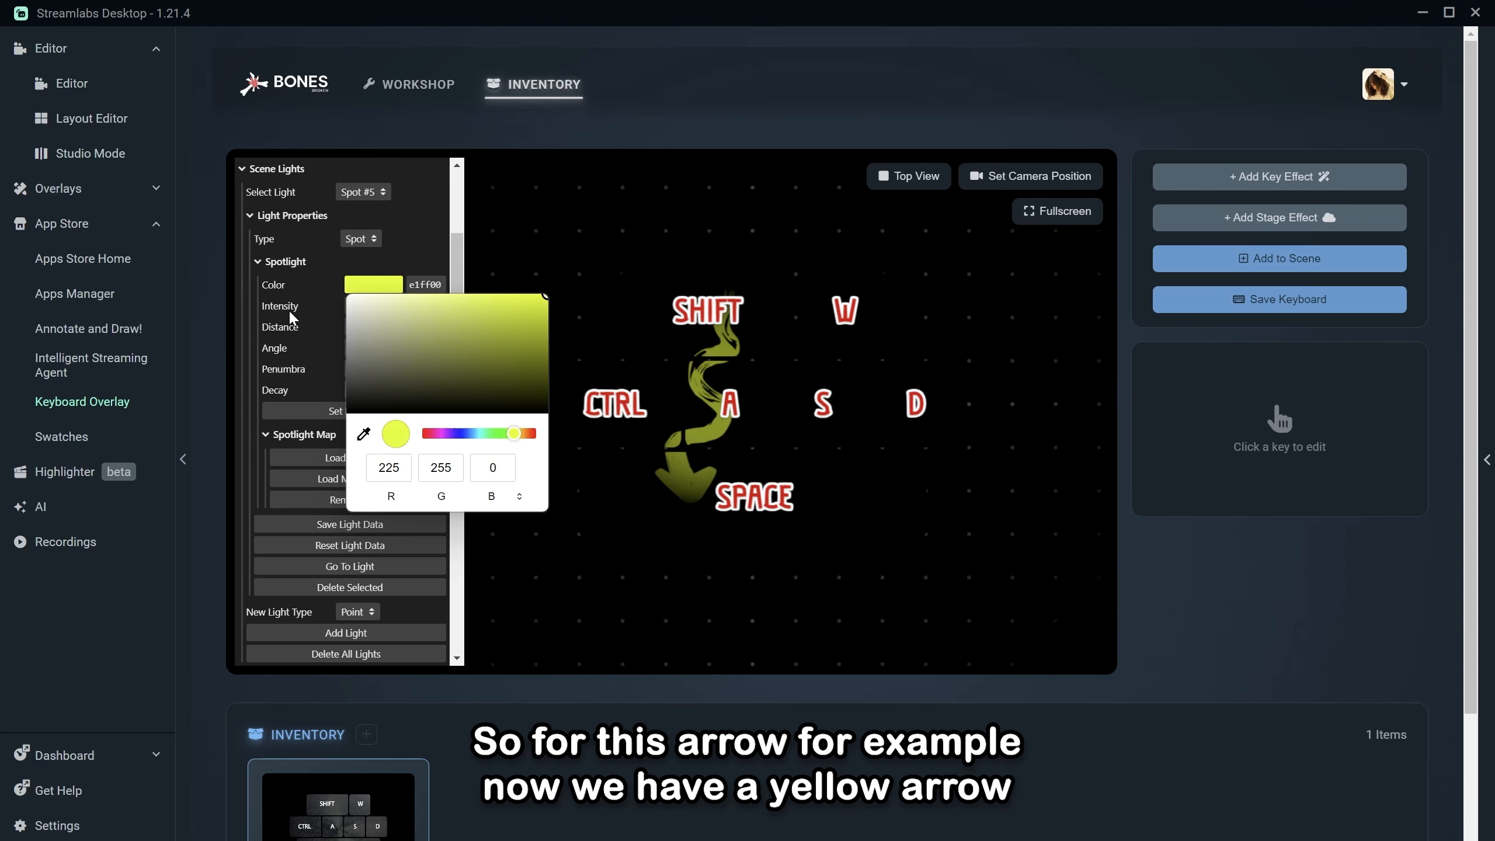
scroll(327, 310, down, 1)
drag(349, 277, 384, 292)
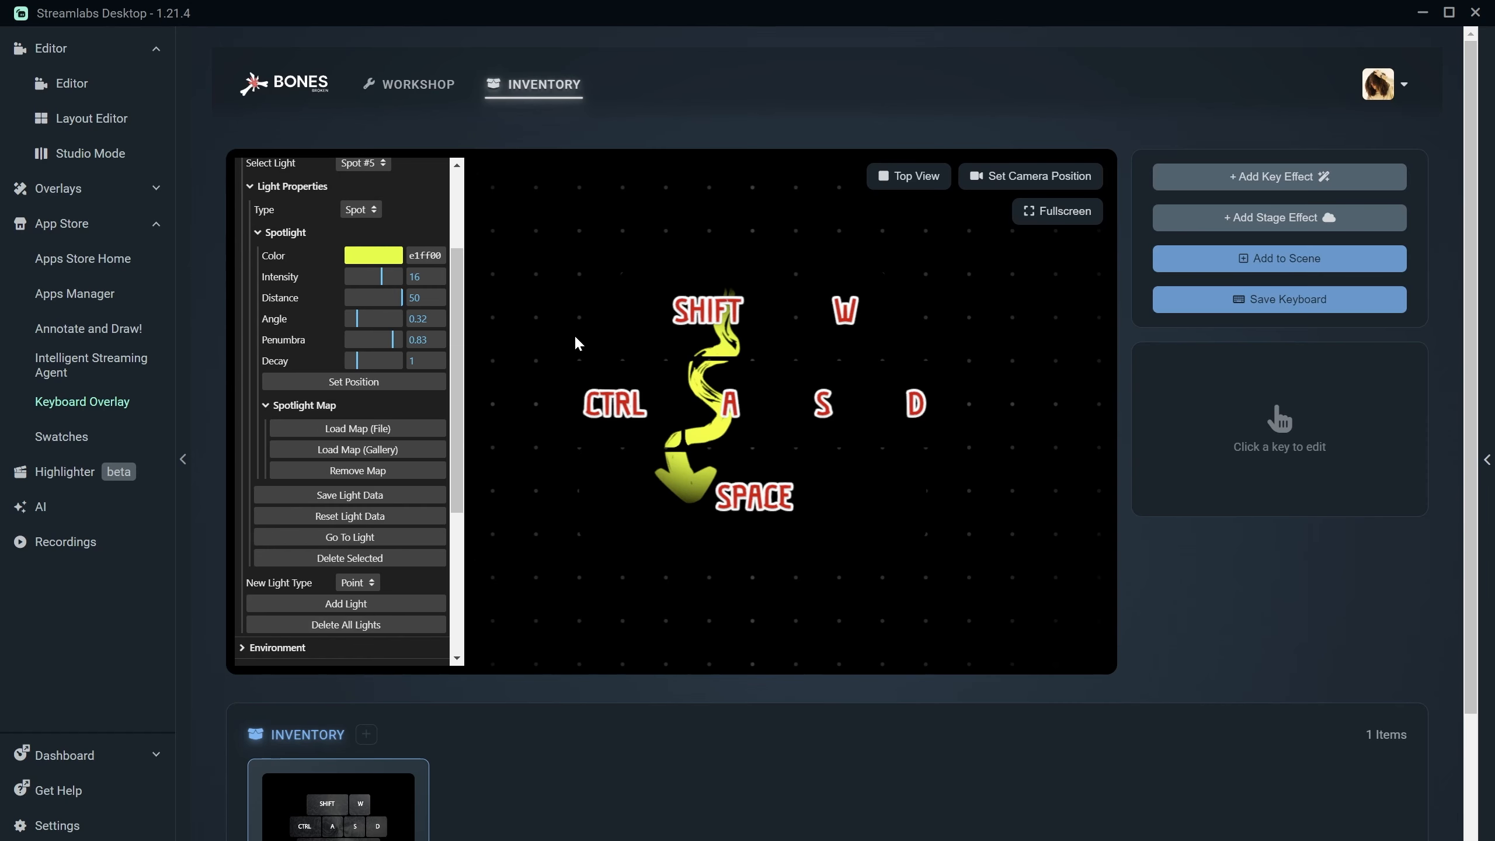
Step: Set the scene background to grey 918888 so the black keys stand out under the arrow spotlight
drag(576, 337, 482, 259)
scroll(313, 313, down, 1)
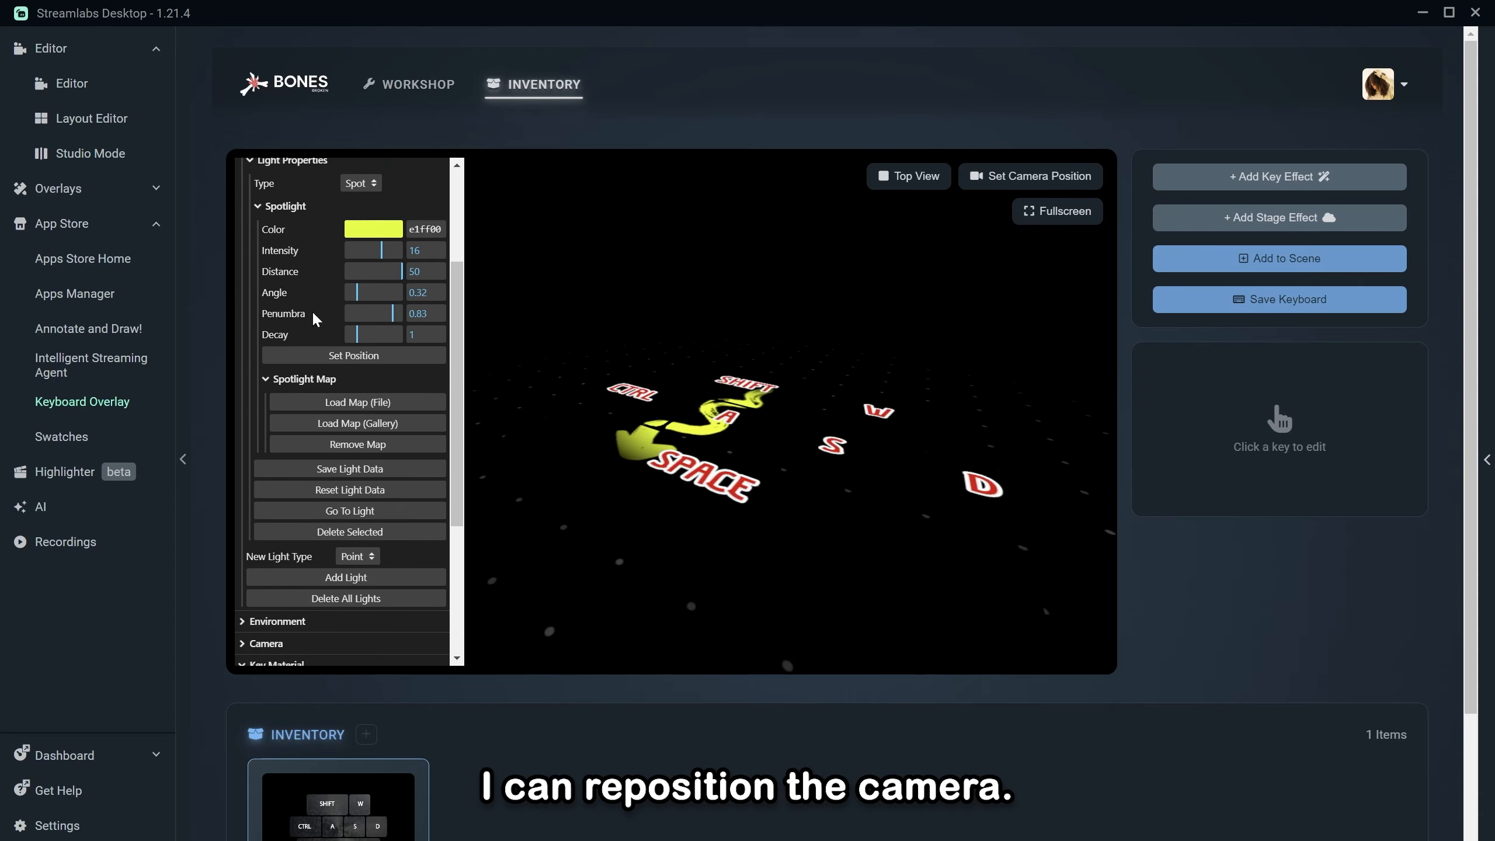
scroll(313, 320, down, 2)
click(276, 478)
click(283, 481)
scroll(292, 500, down, 1)
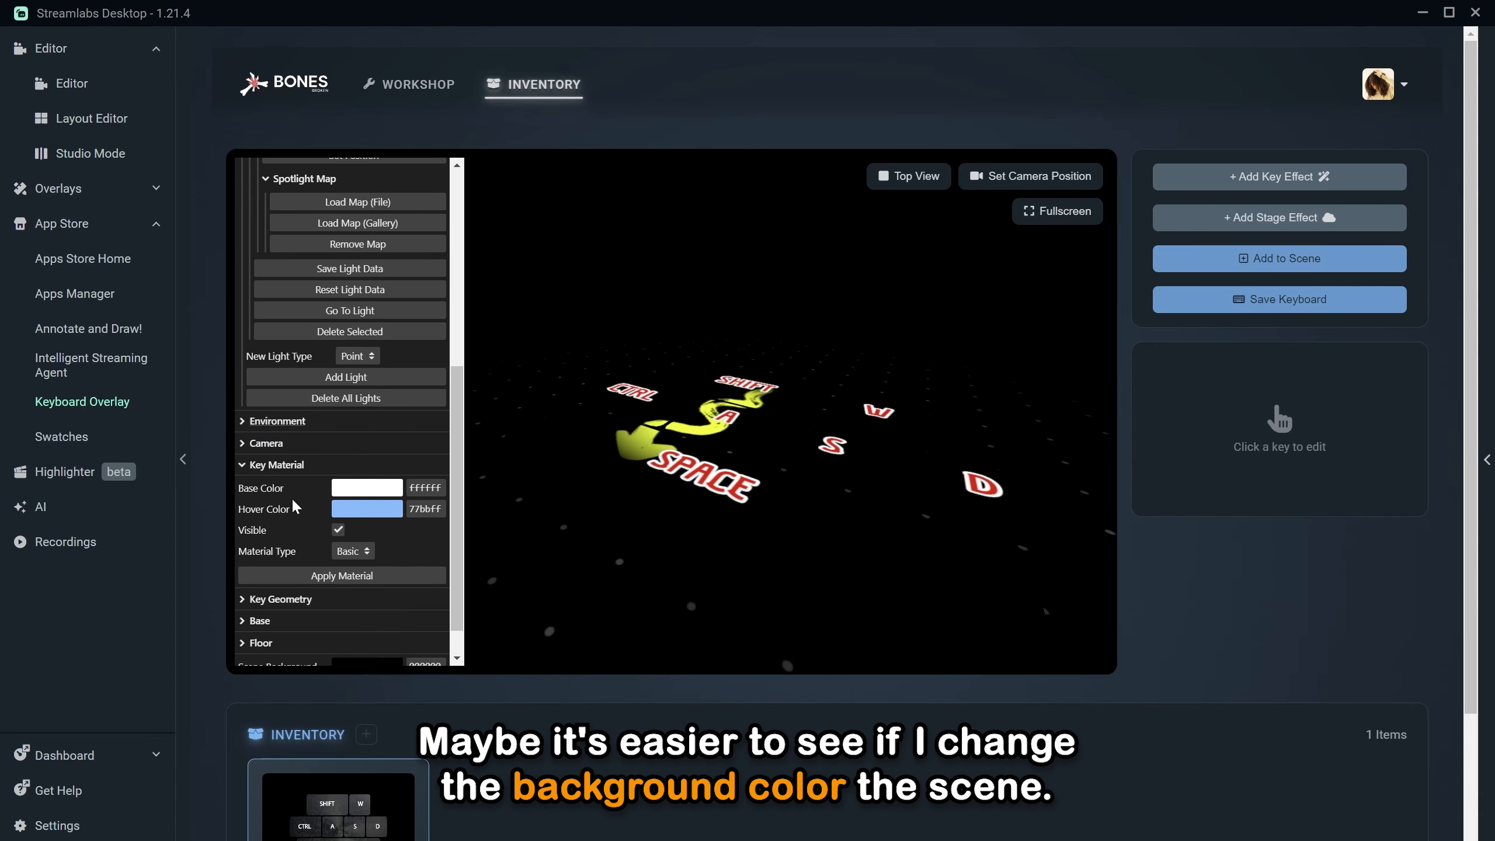
scroll(294, 507, down, 3)
click(367, 569)
click(347, 628)
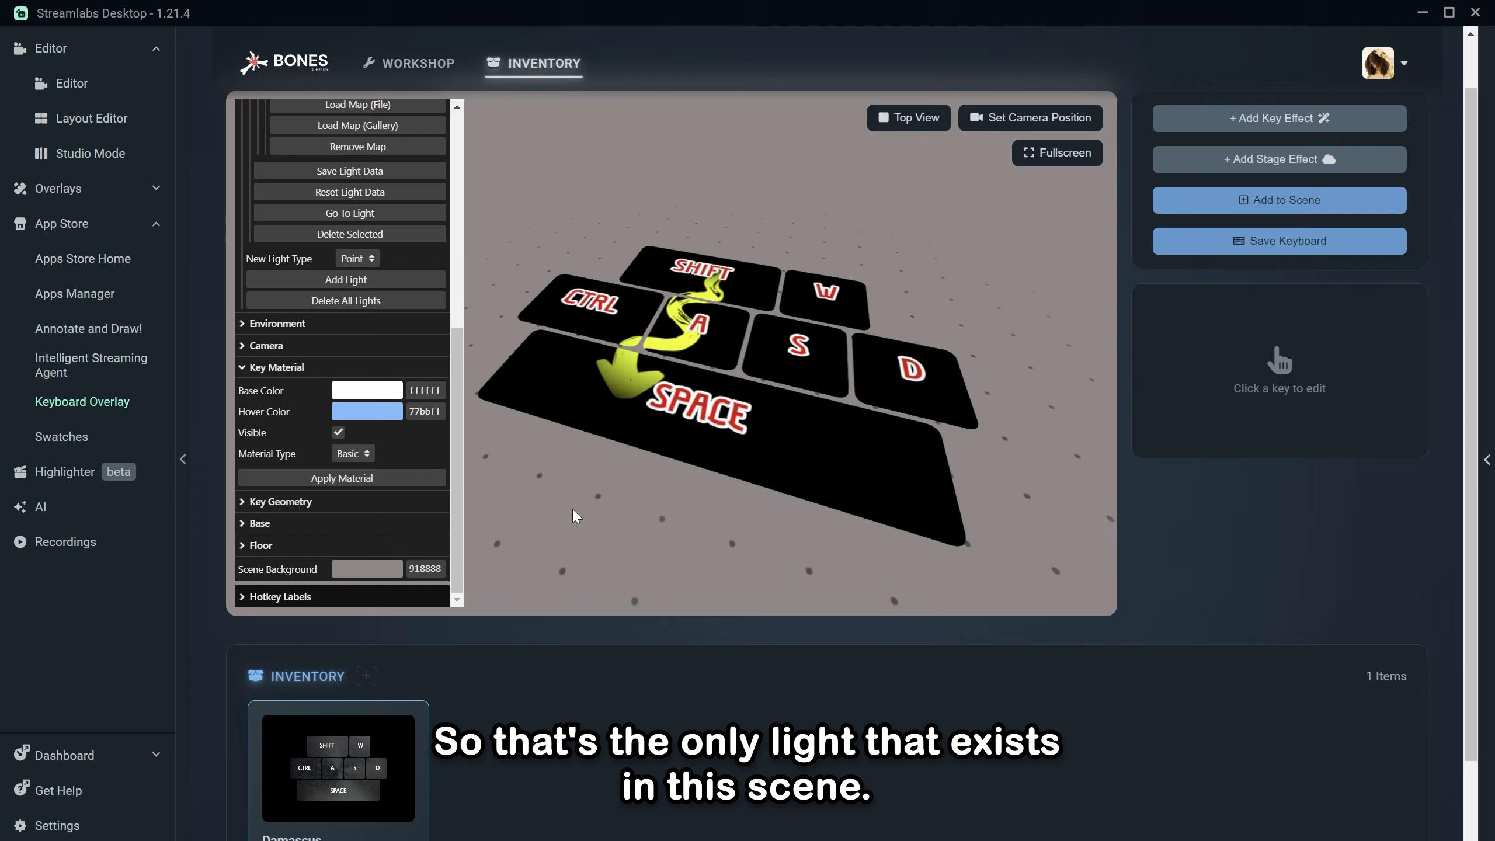
right_drag(574, 517, 540, 508)
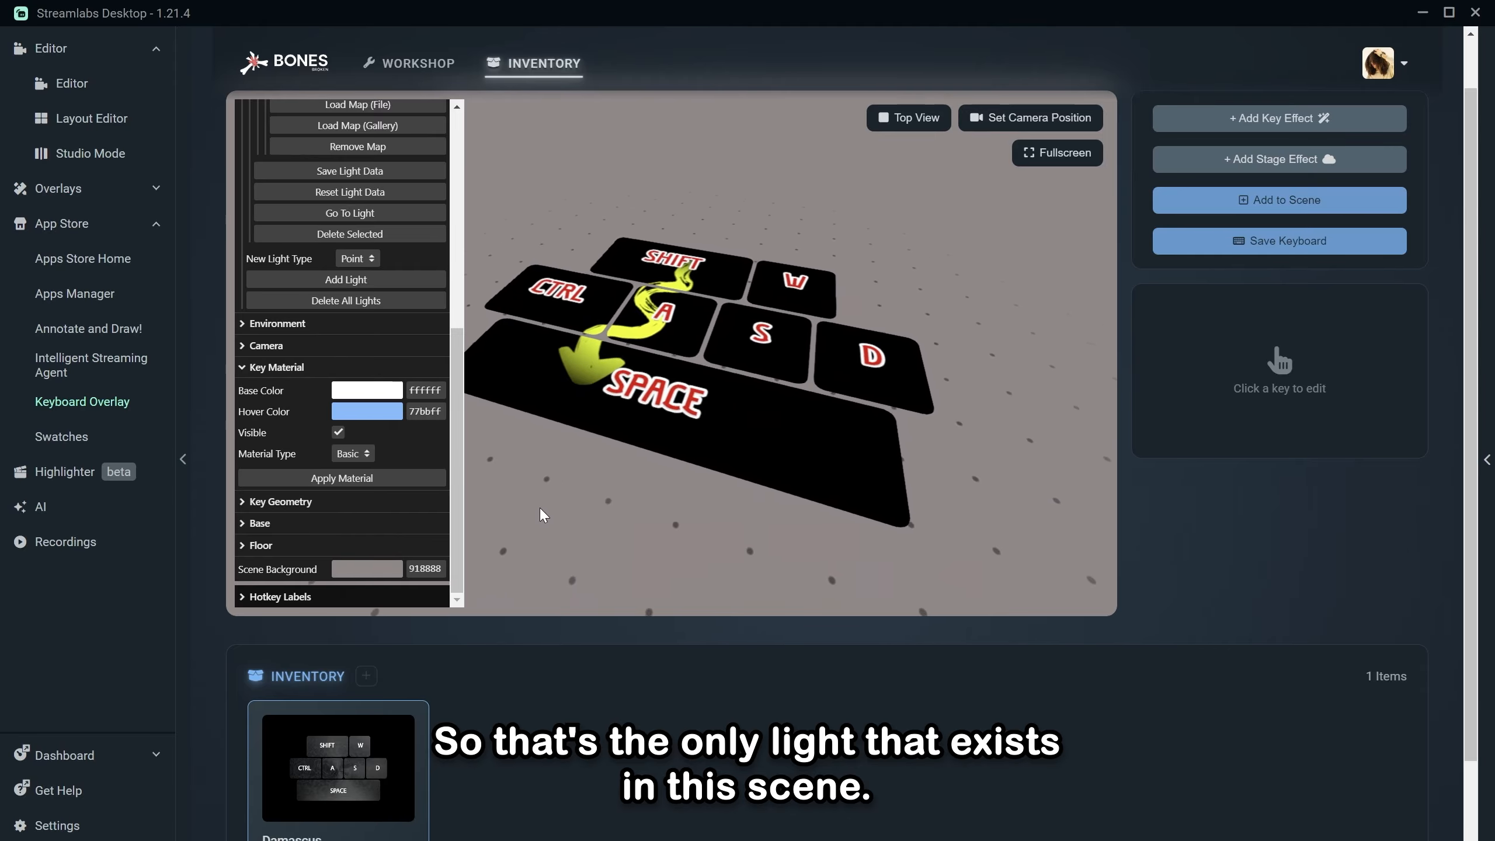
Step: Add a second light of type Point, coloured turquoise 1cfdc4, and reduce its distance to 4.2
scroll(334, 248, up, 6)
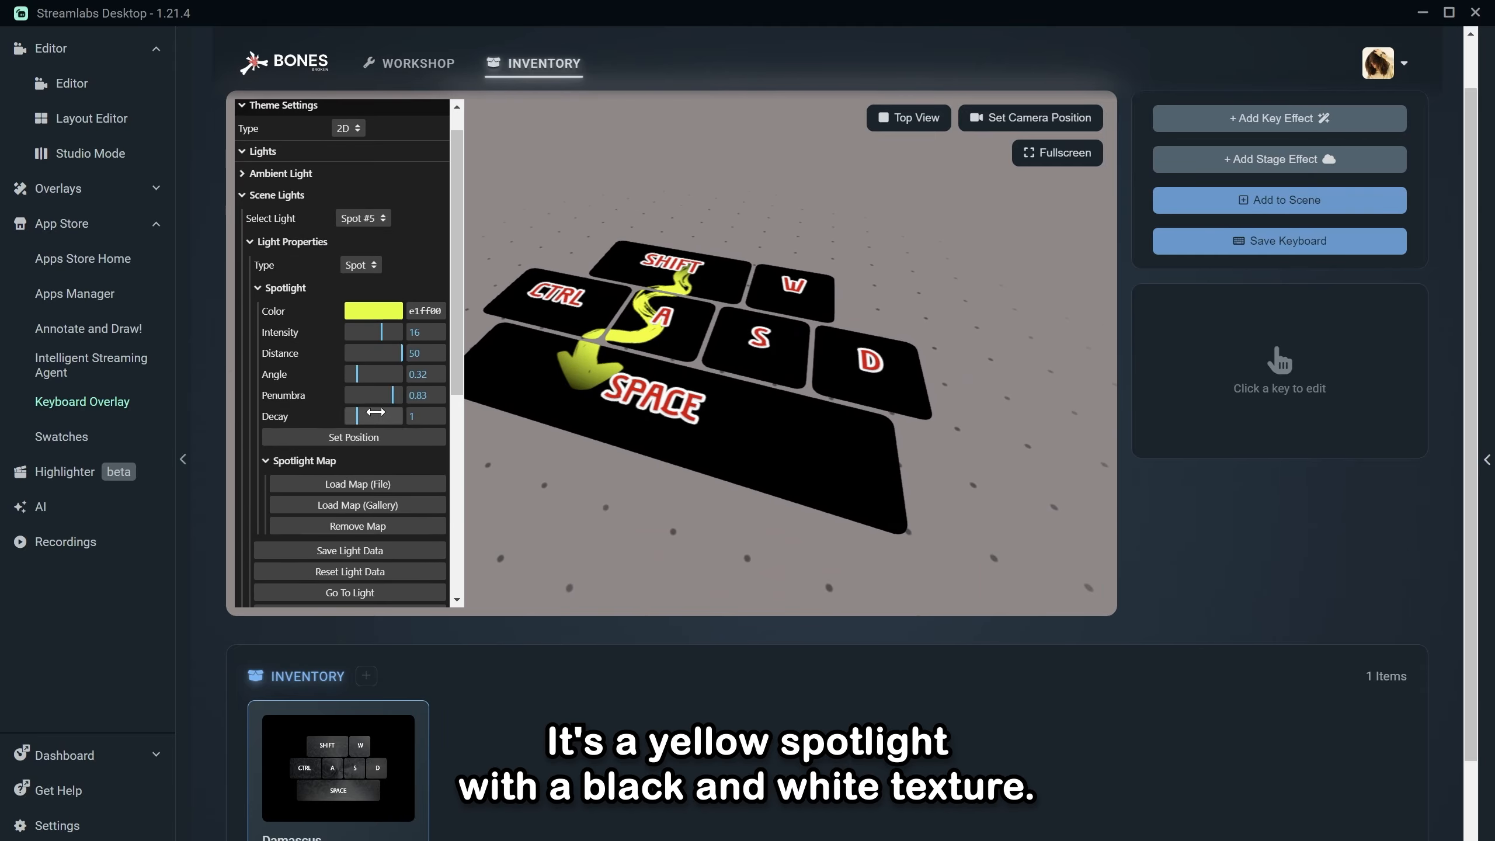
click(285, 287)
click(309, 242)
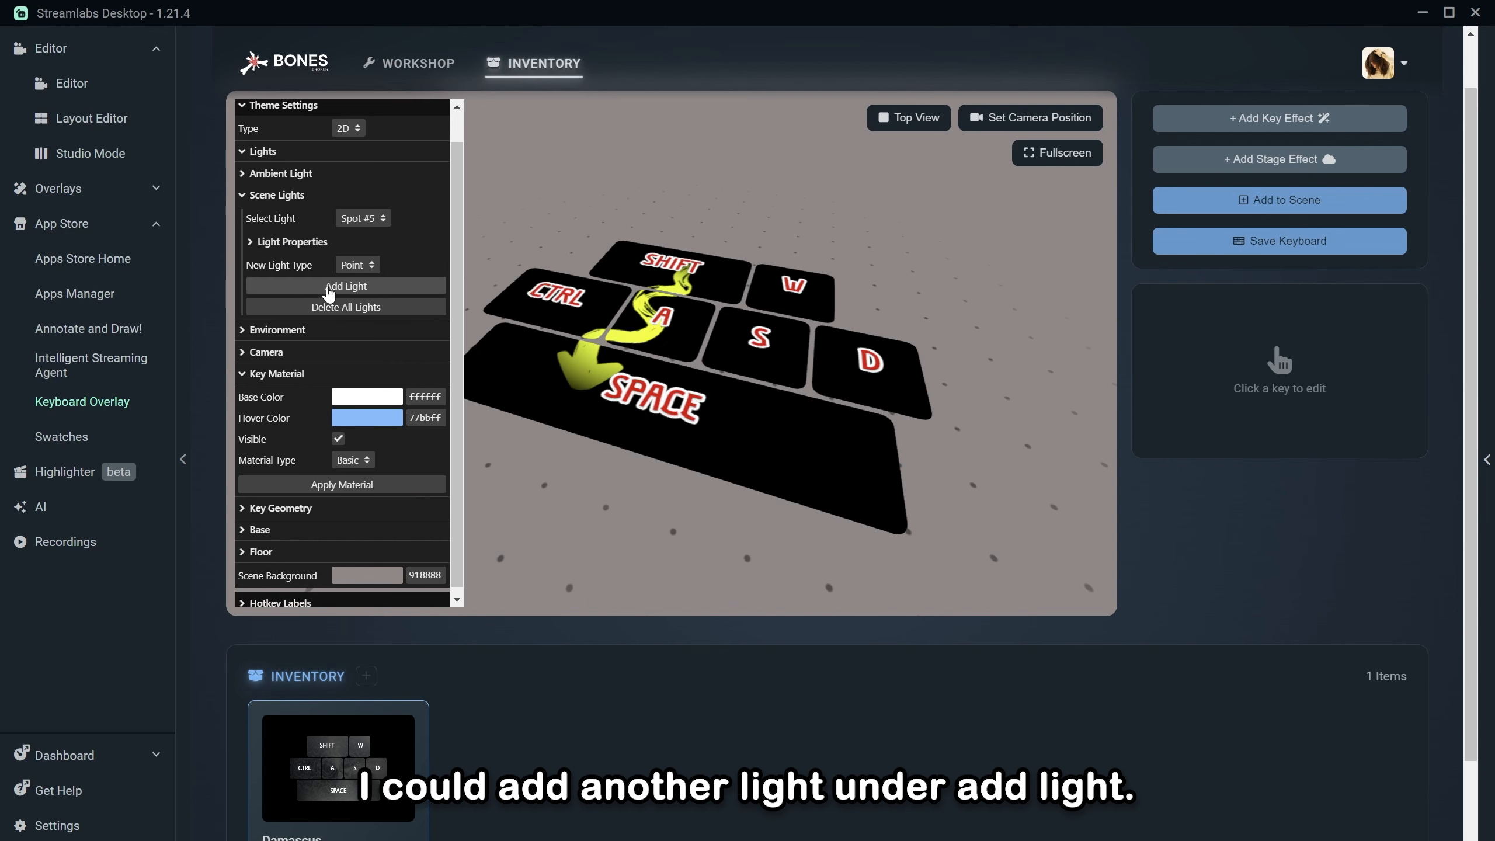
click(342, 287)
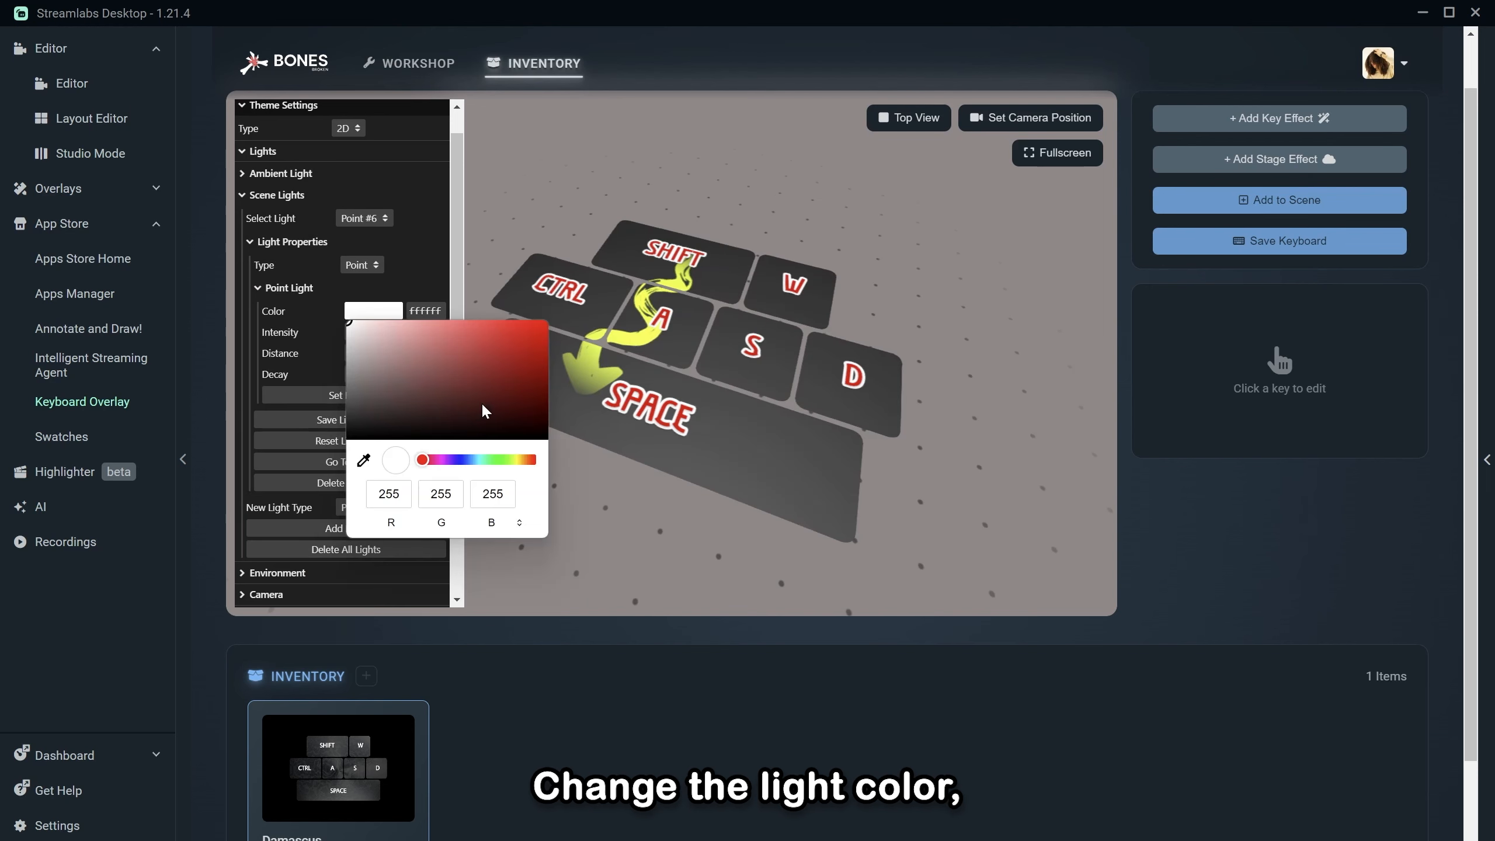
click(484, 460)
click(449, 325)
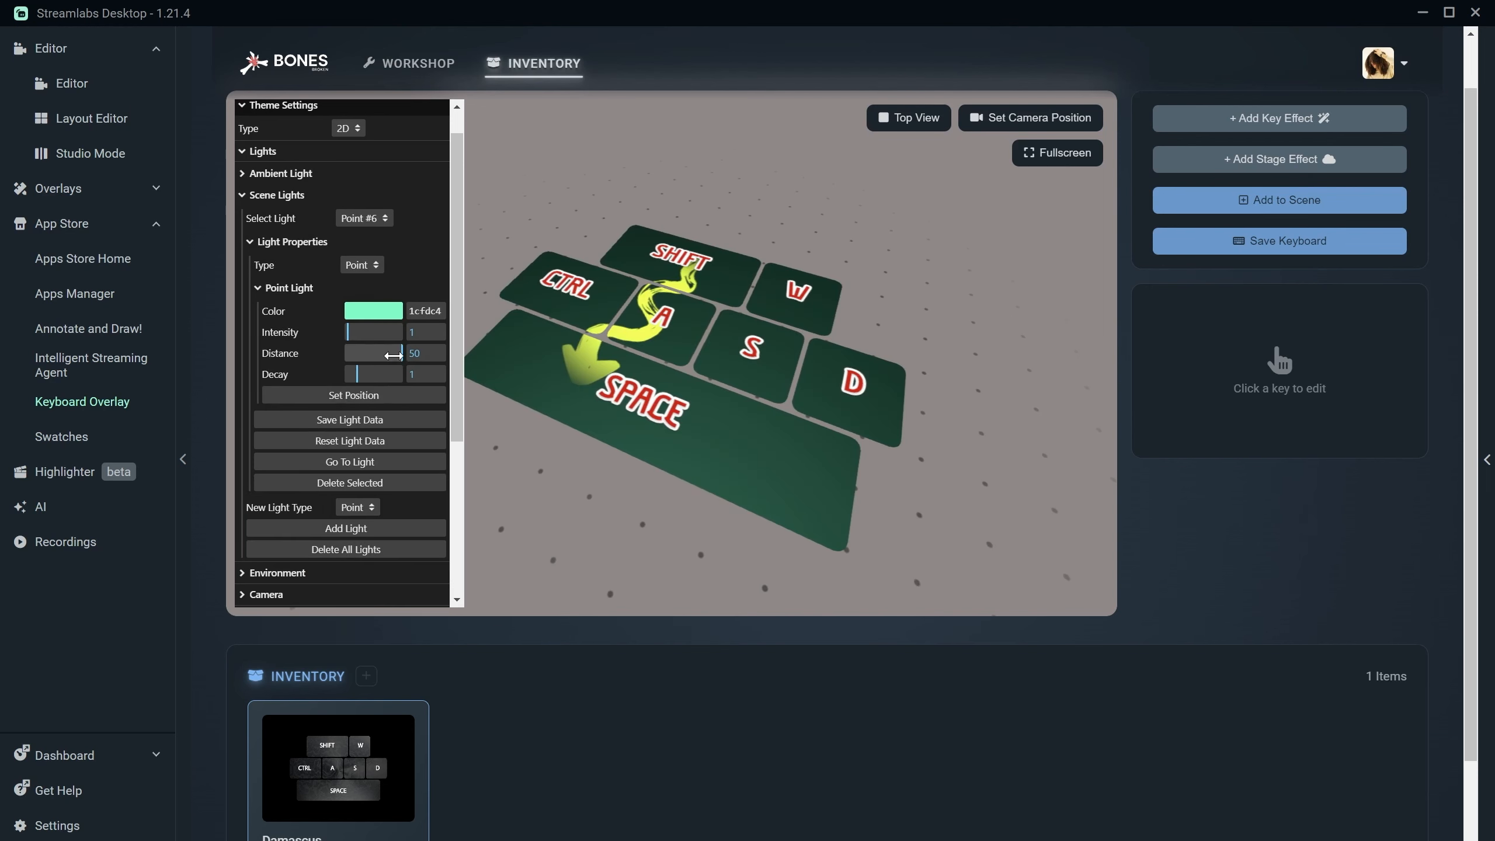
drag(393, 355, 361, 353)
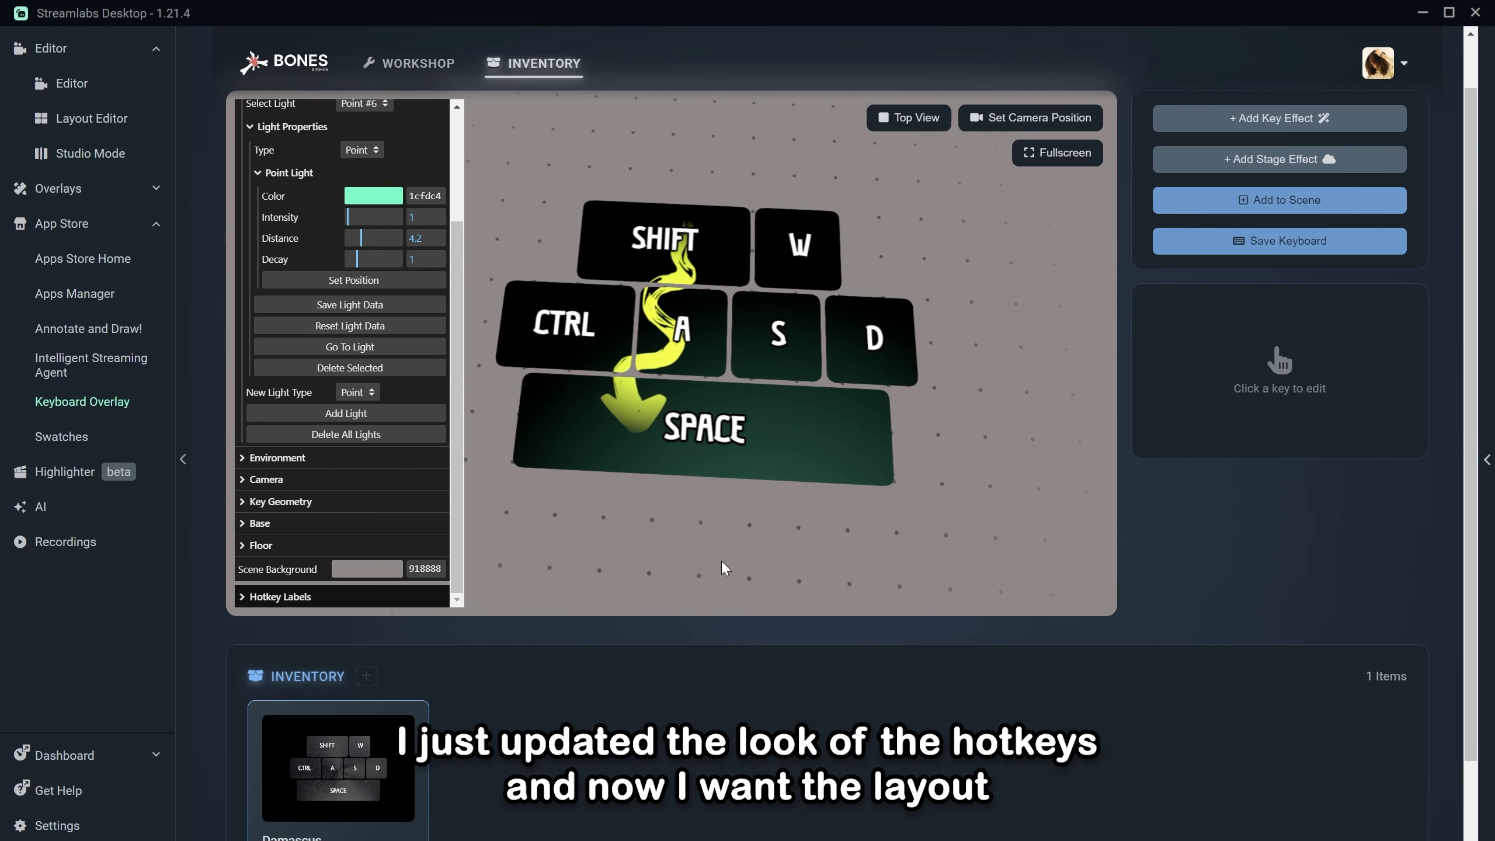
Step: Add a third scene light from a new camera angle and change its type to Spot
drag(722, 561, 804, 528)
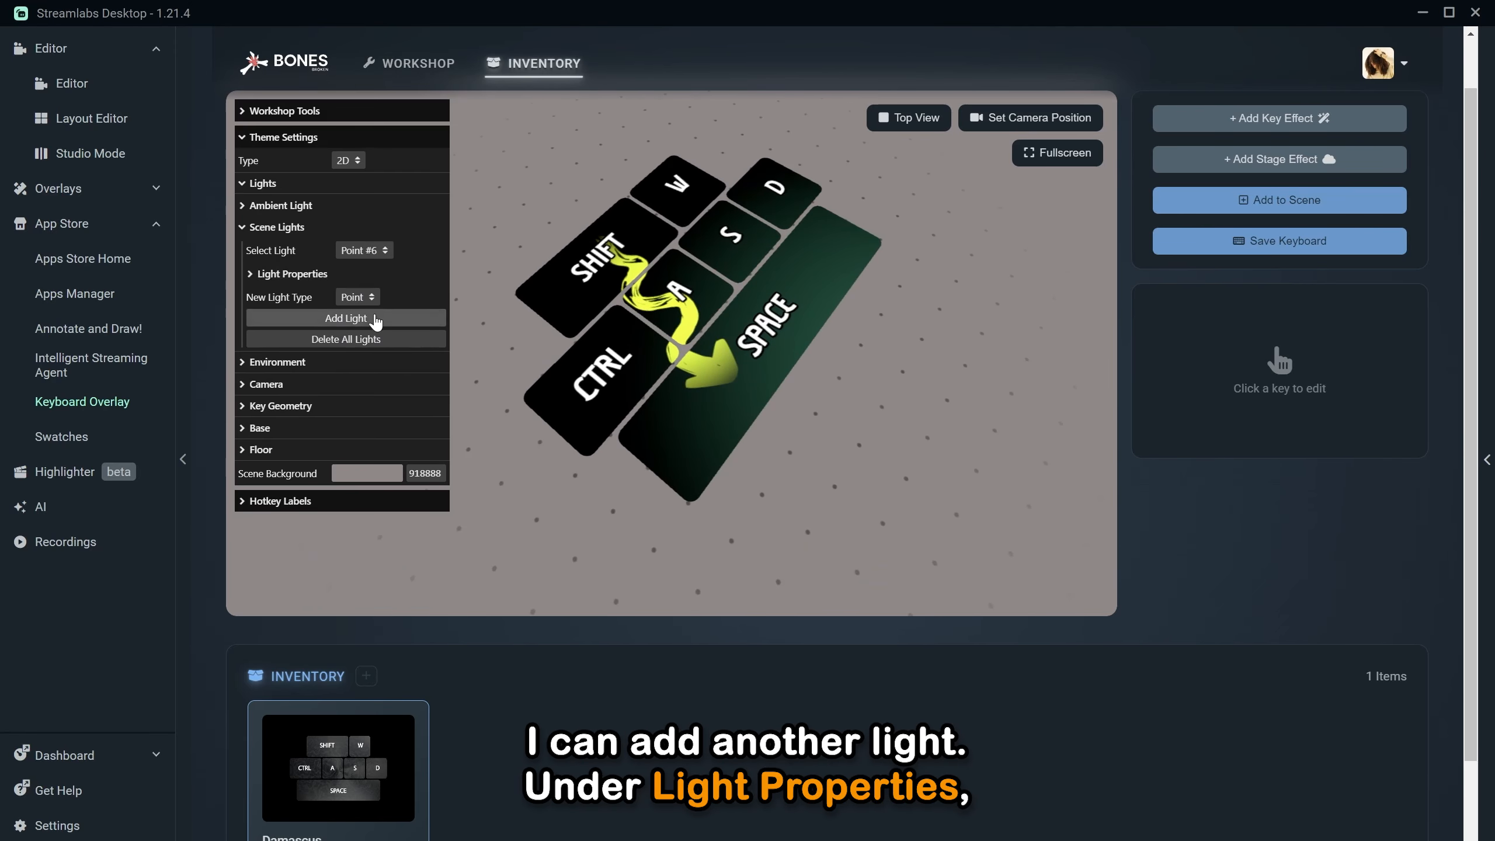
click(347, 317)
click(272, 274)
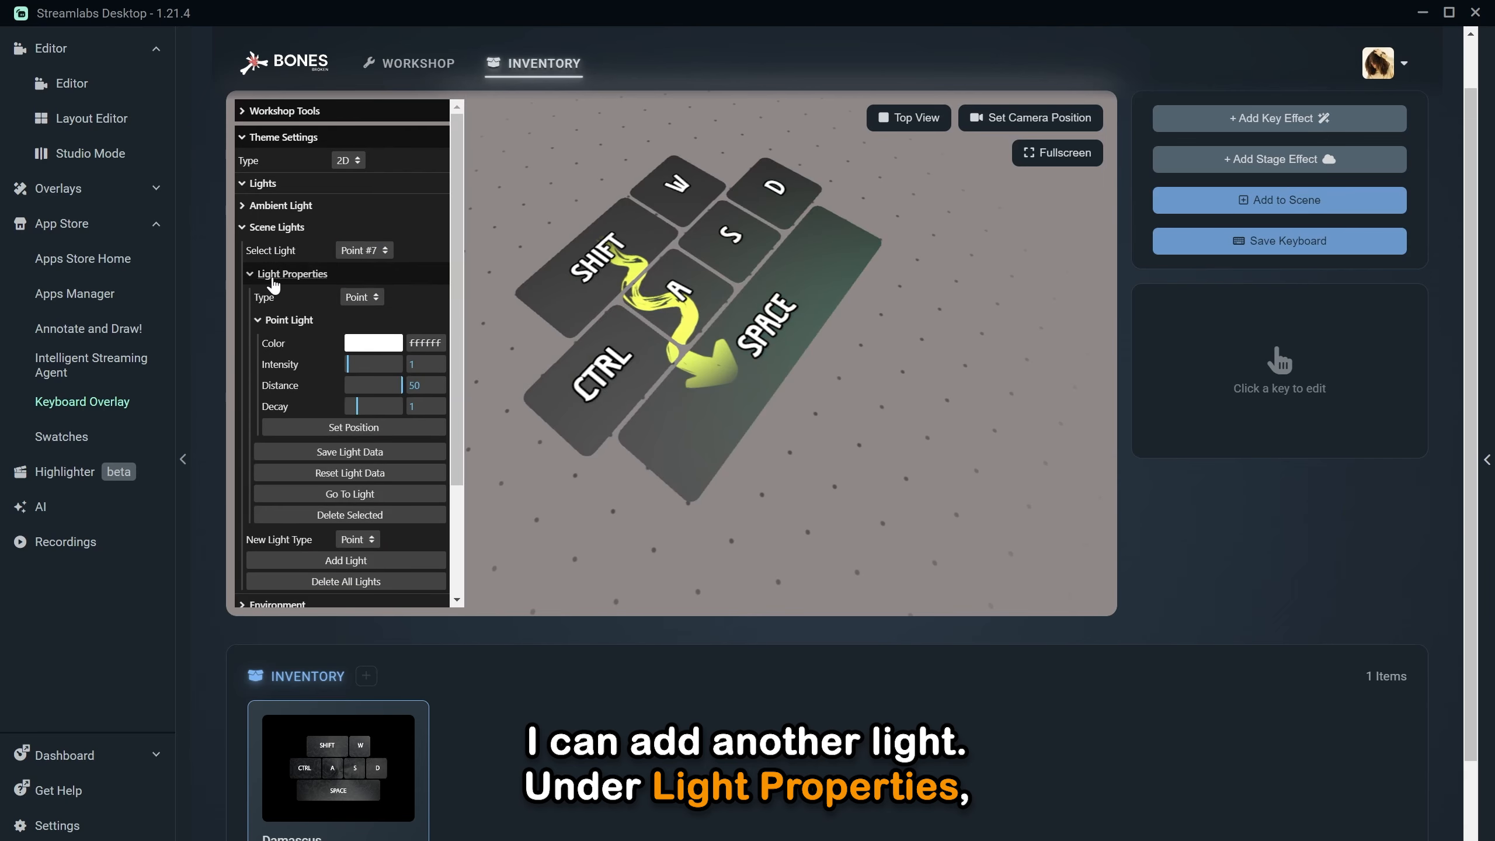
click(378, 298)
click(382, 322)
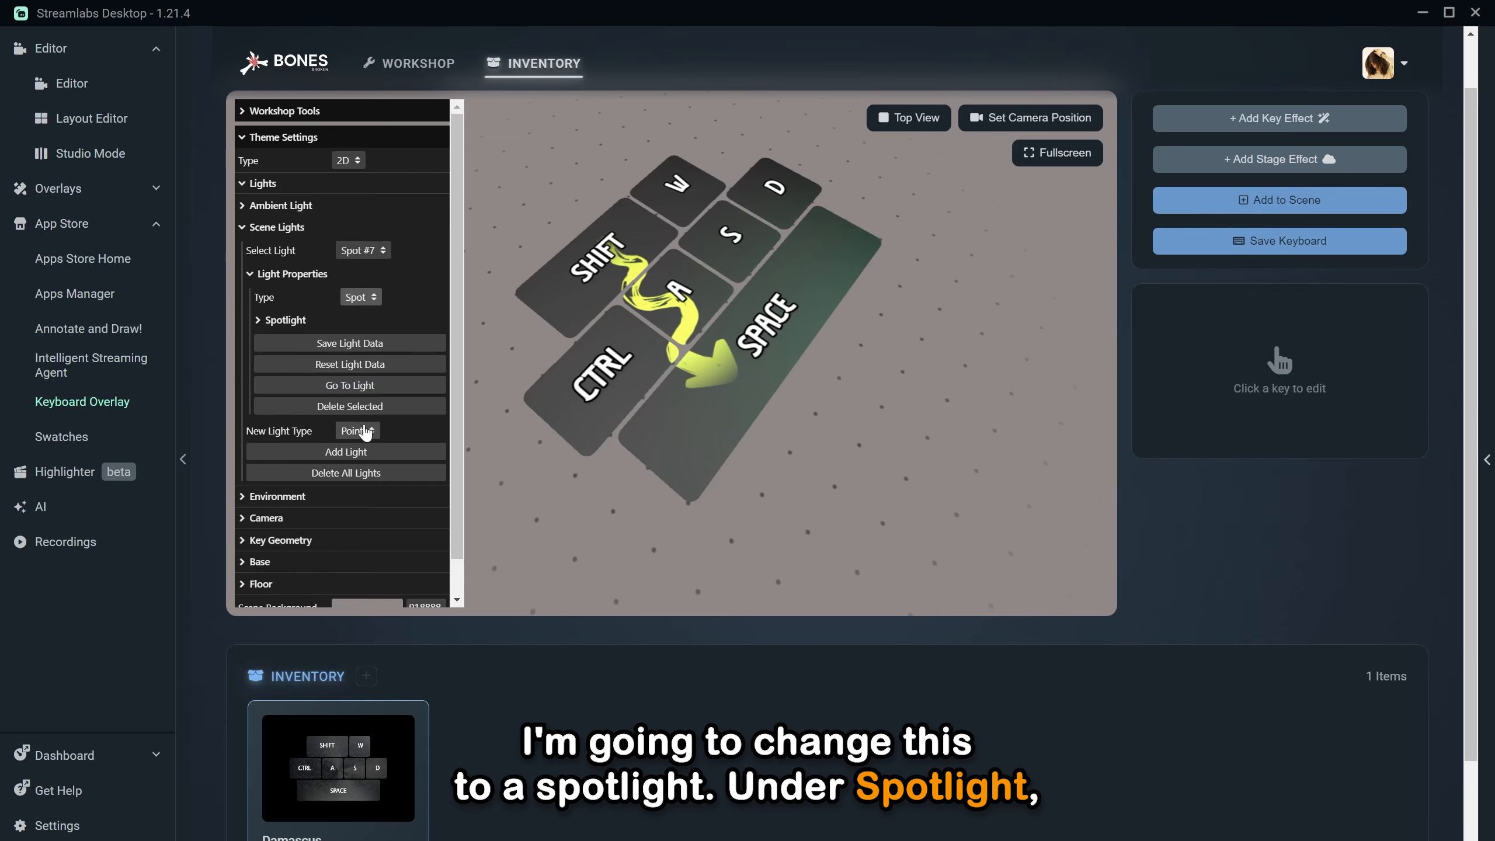
Step: Colour the new spotlight orange ff7b00 and raise its intensity
click(286, 320)
click(373, 343)
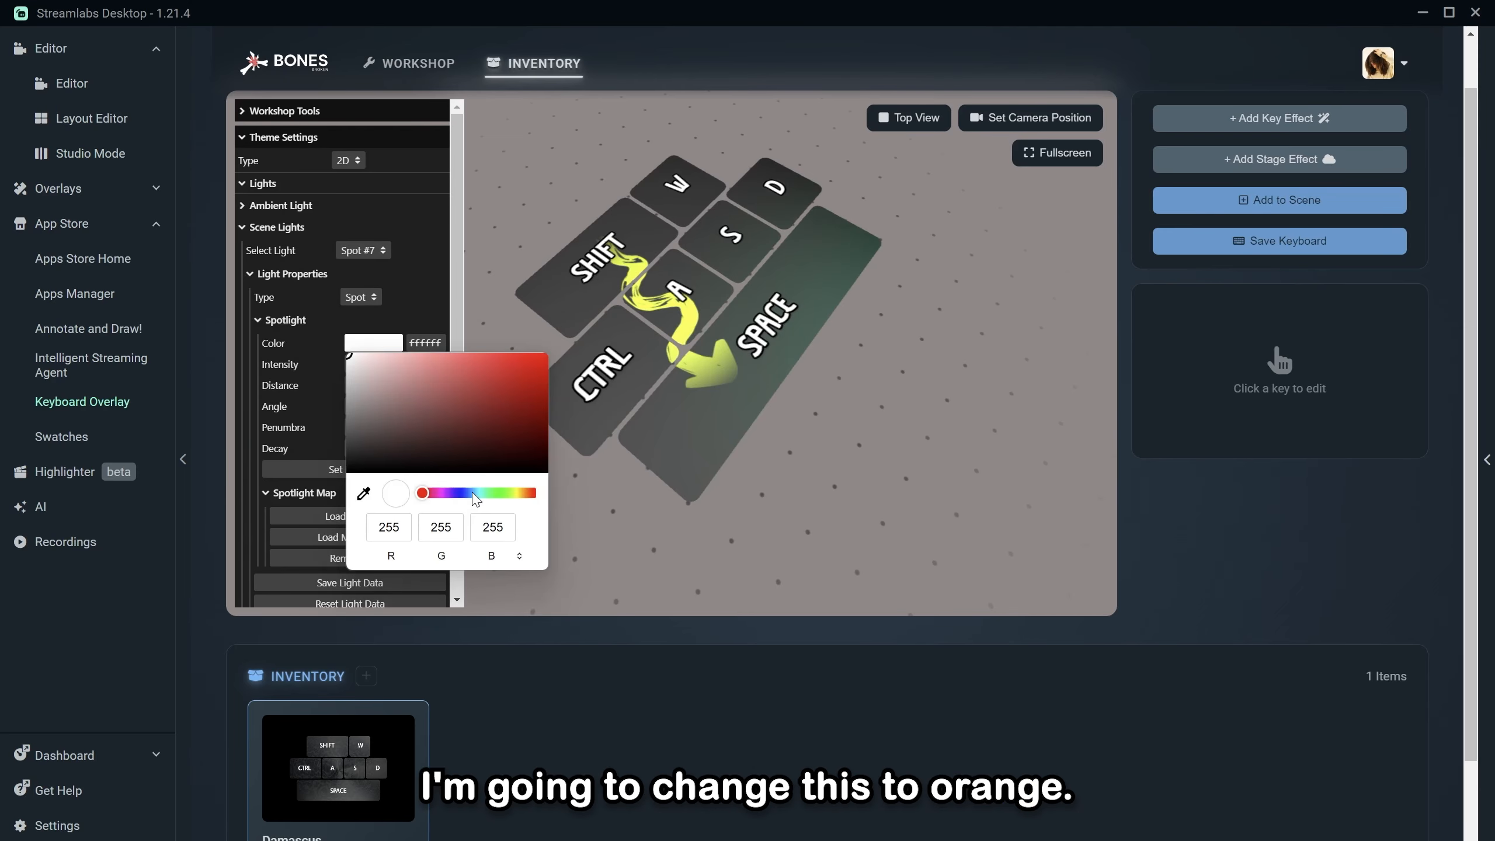
drag(531, 493, 524, 499)
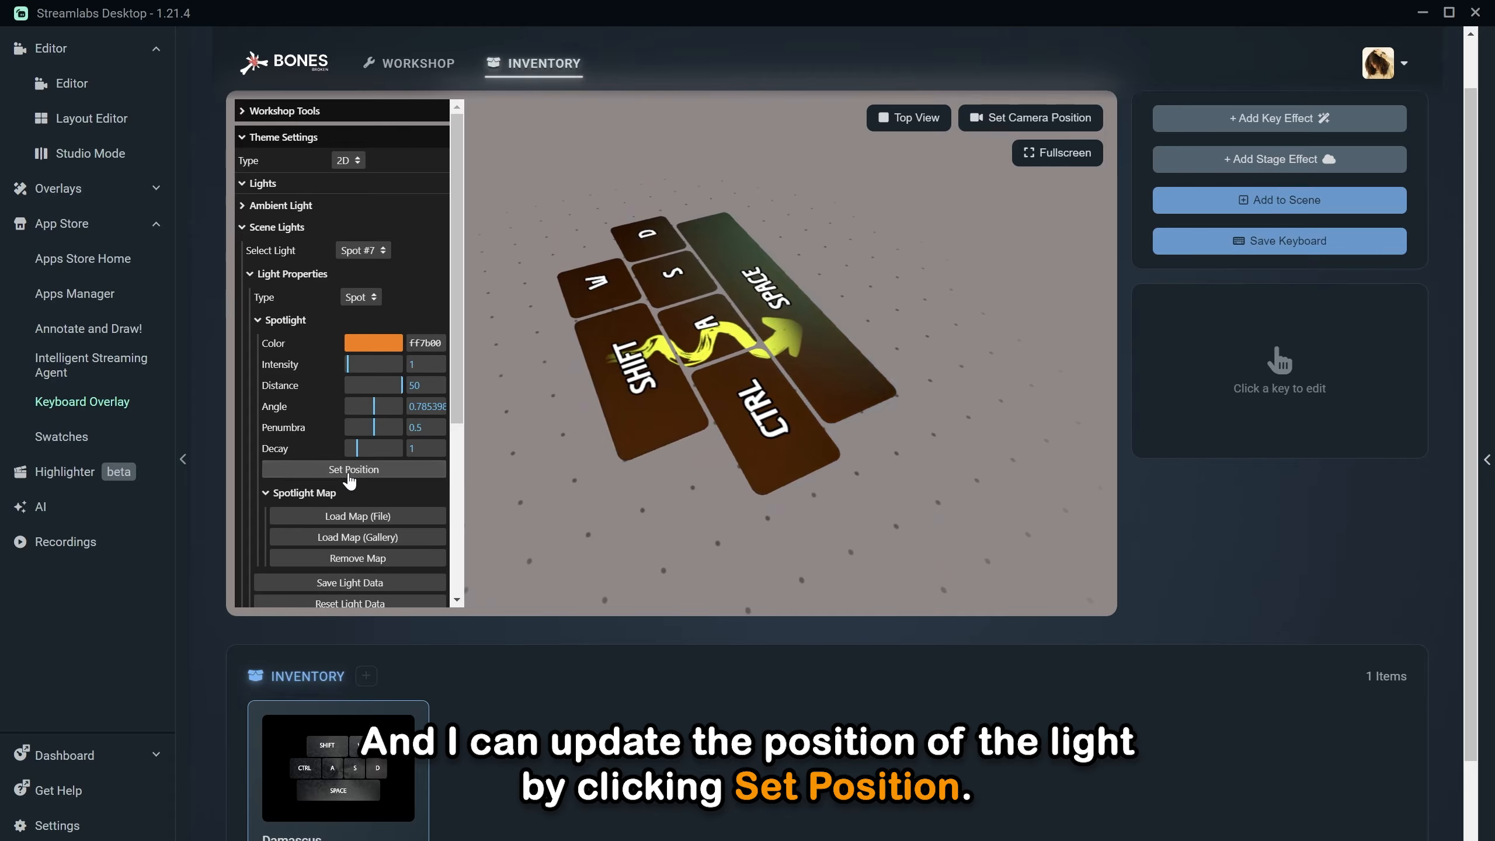
drag(348, 363, 365, 368)
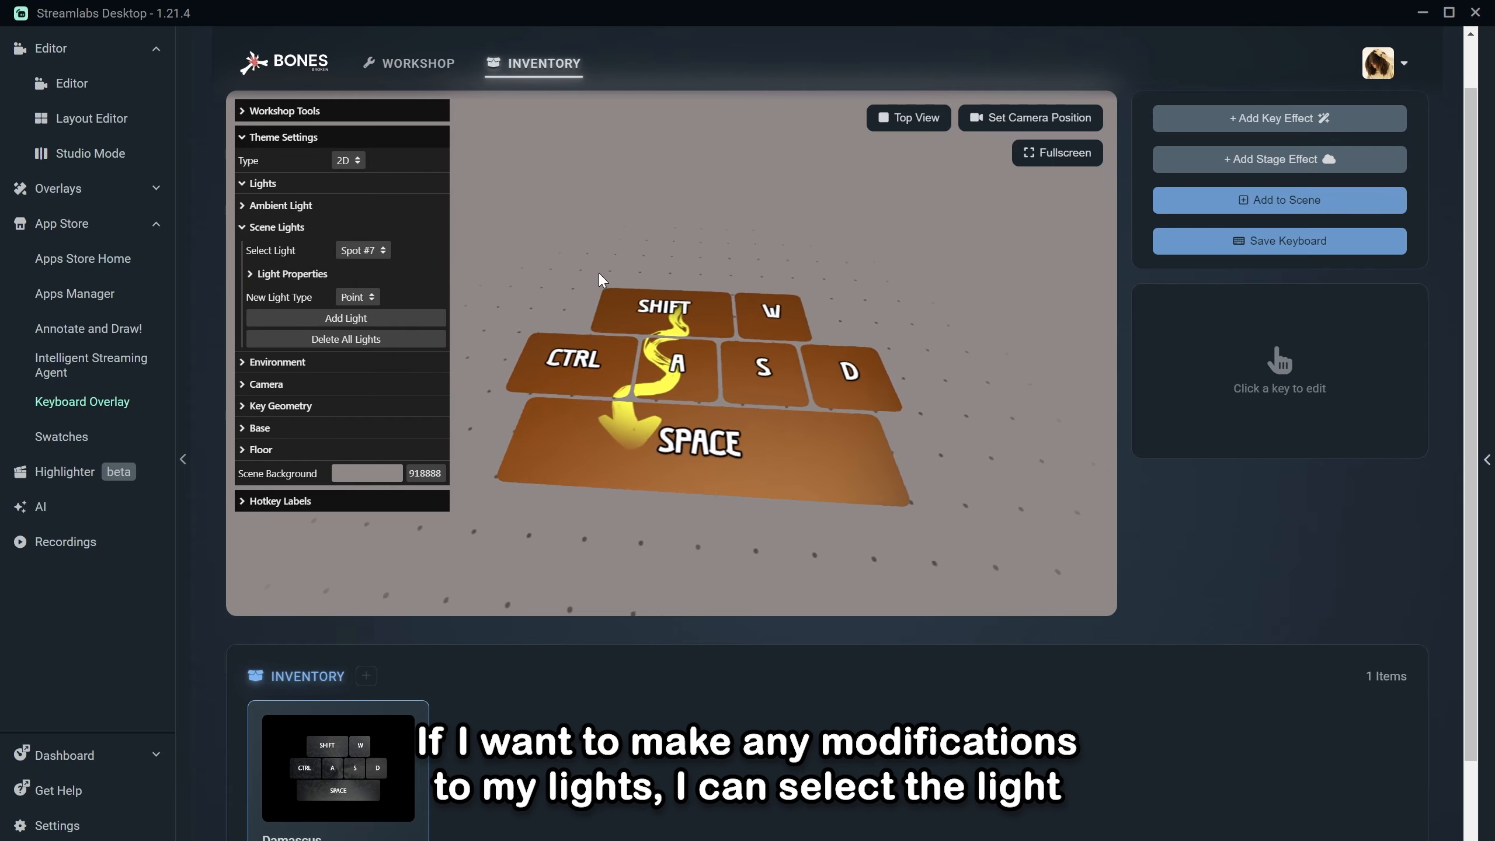
Step: Select the yellow arrow spotlight, Spot #5, and reposition it from new camera angles so the arrow falls differently across the keys
click(363, 251)
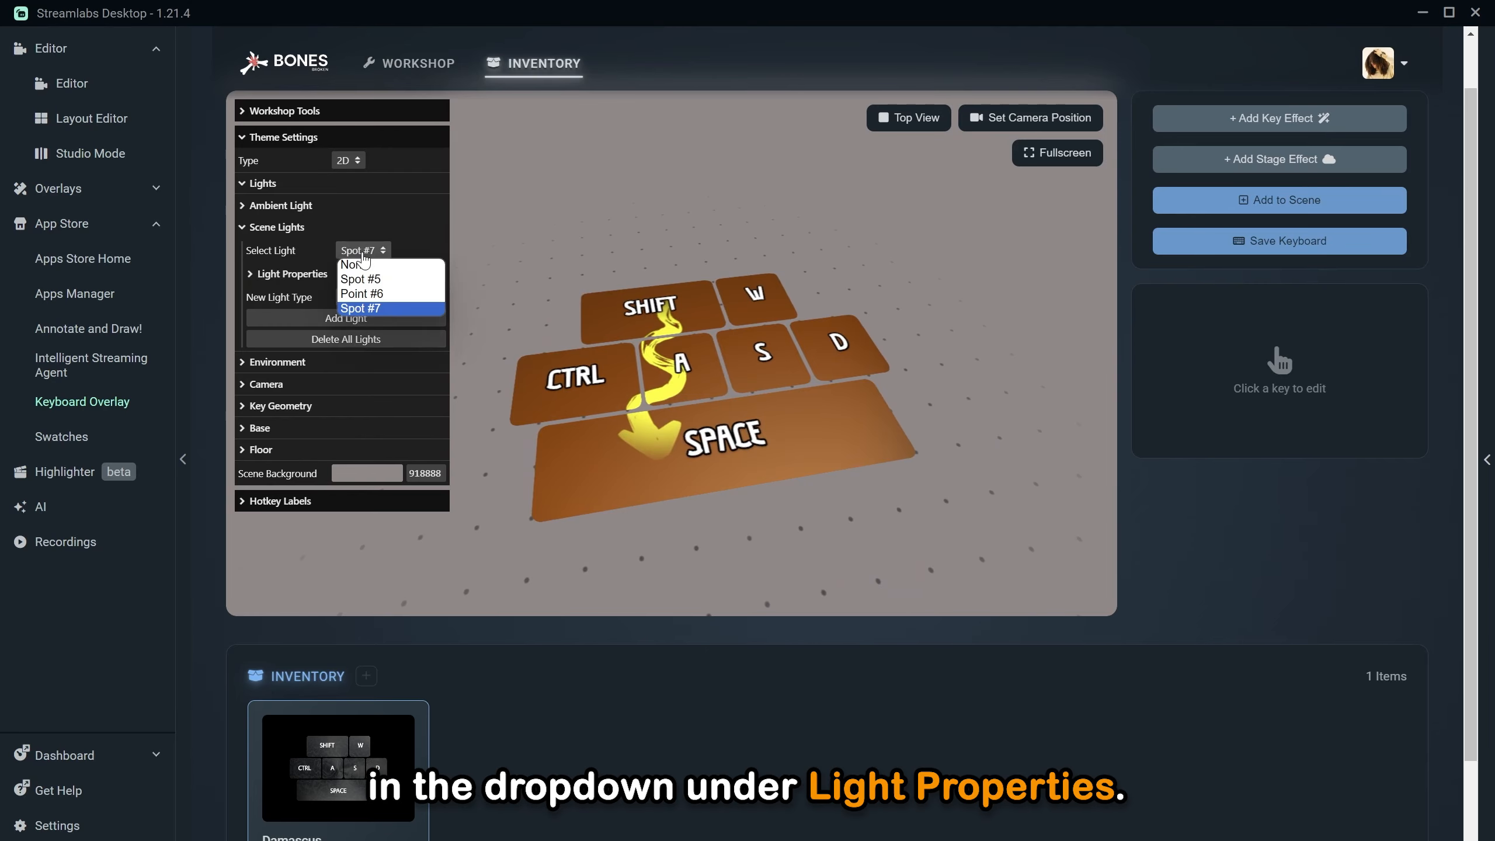
click(358, 274)
click(267, 281)
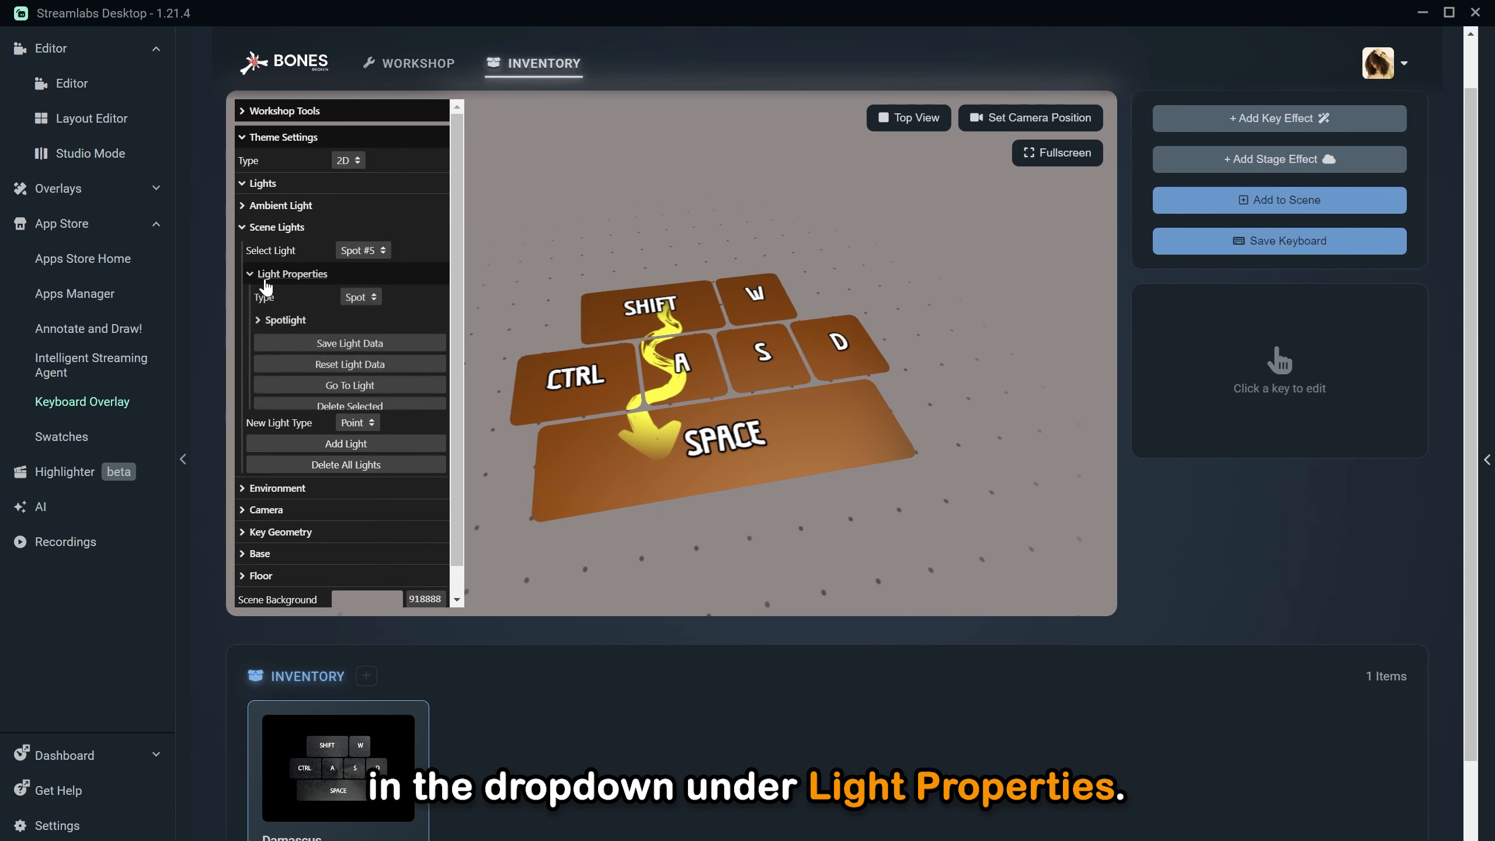
click(290, 274)
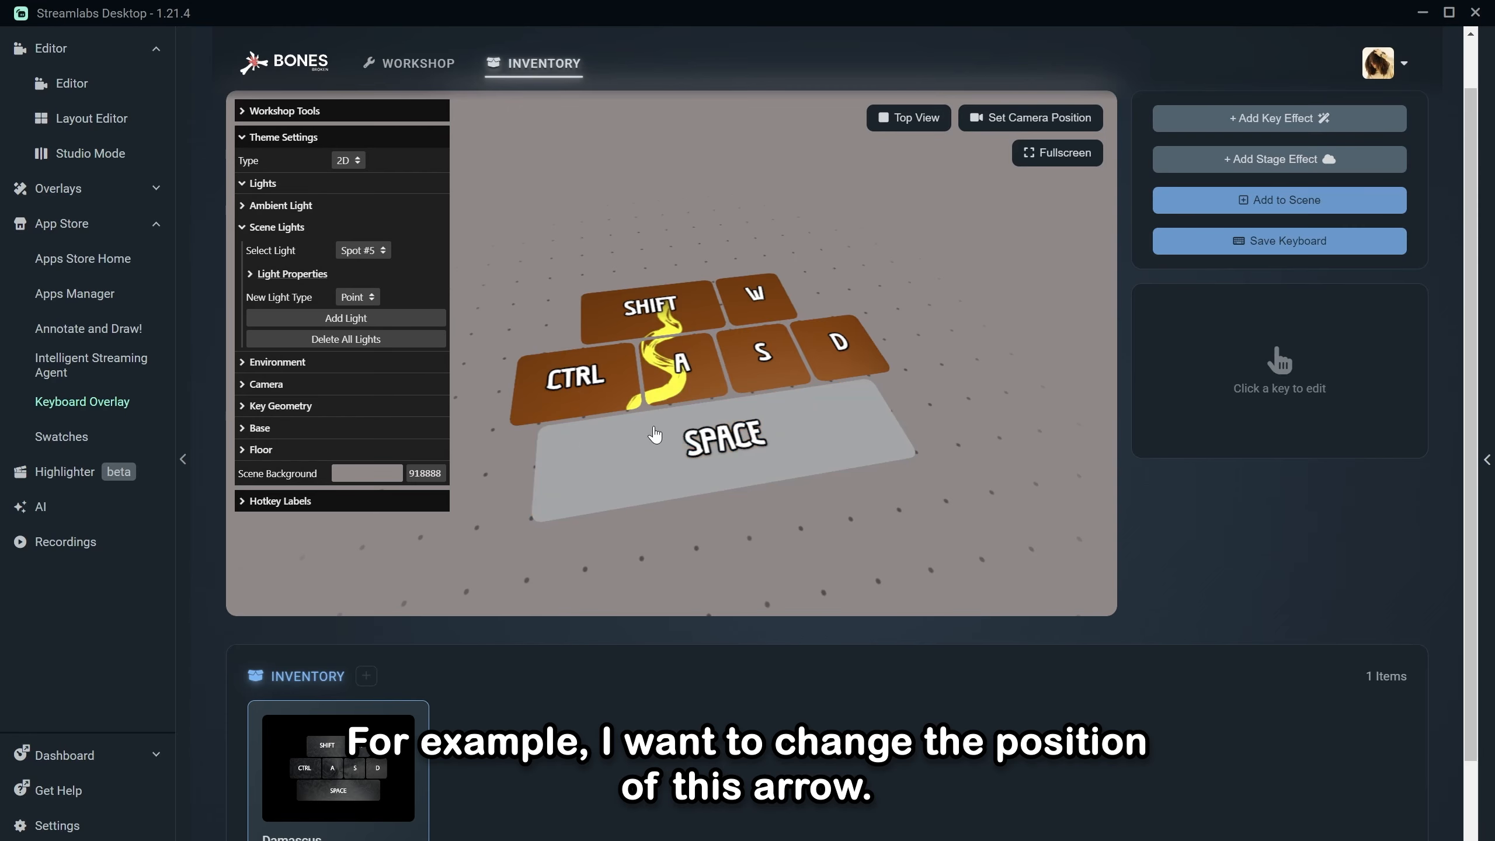
drag(681, 529, 831, 482)
click(297, 275)
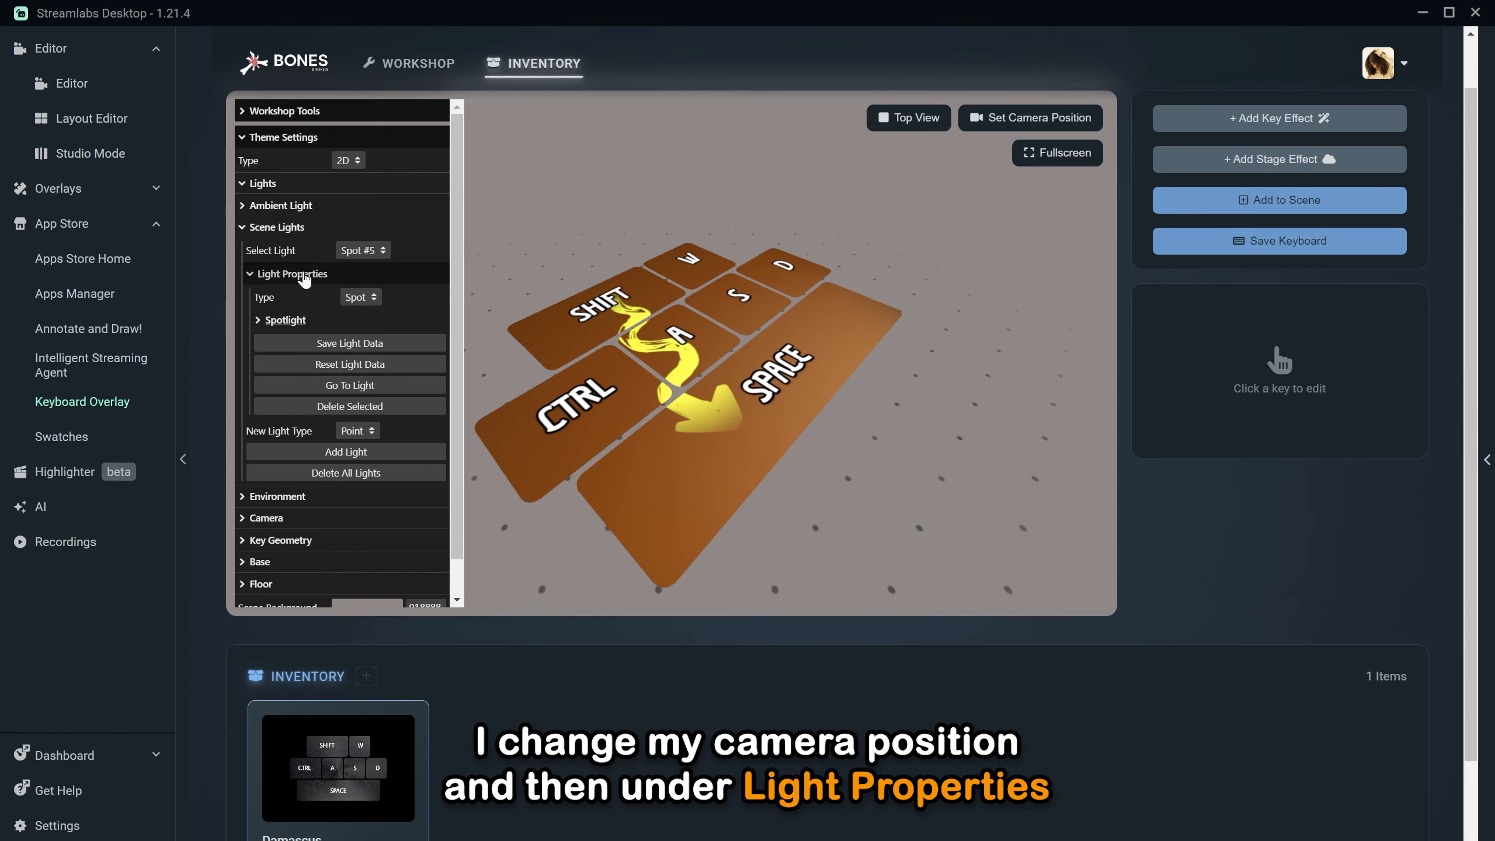
click(285, 320)
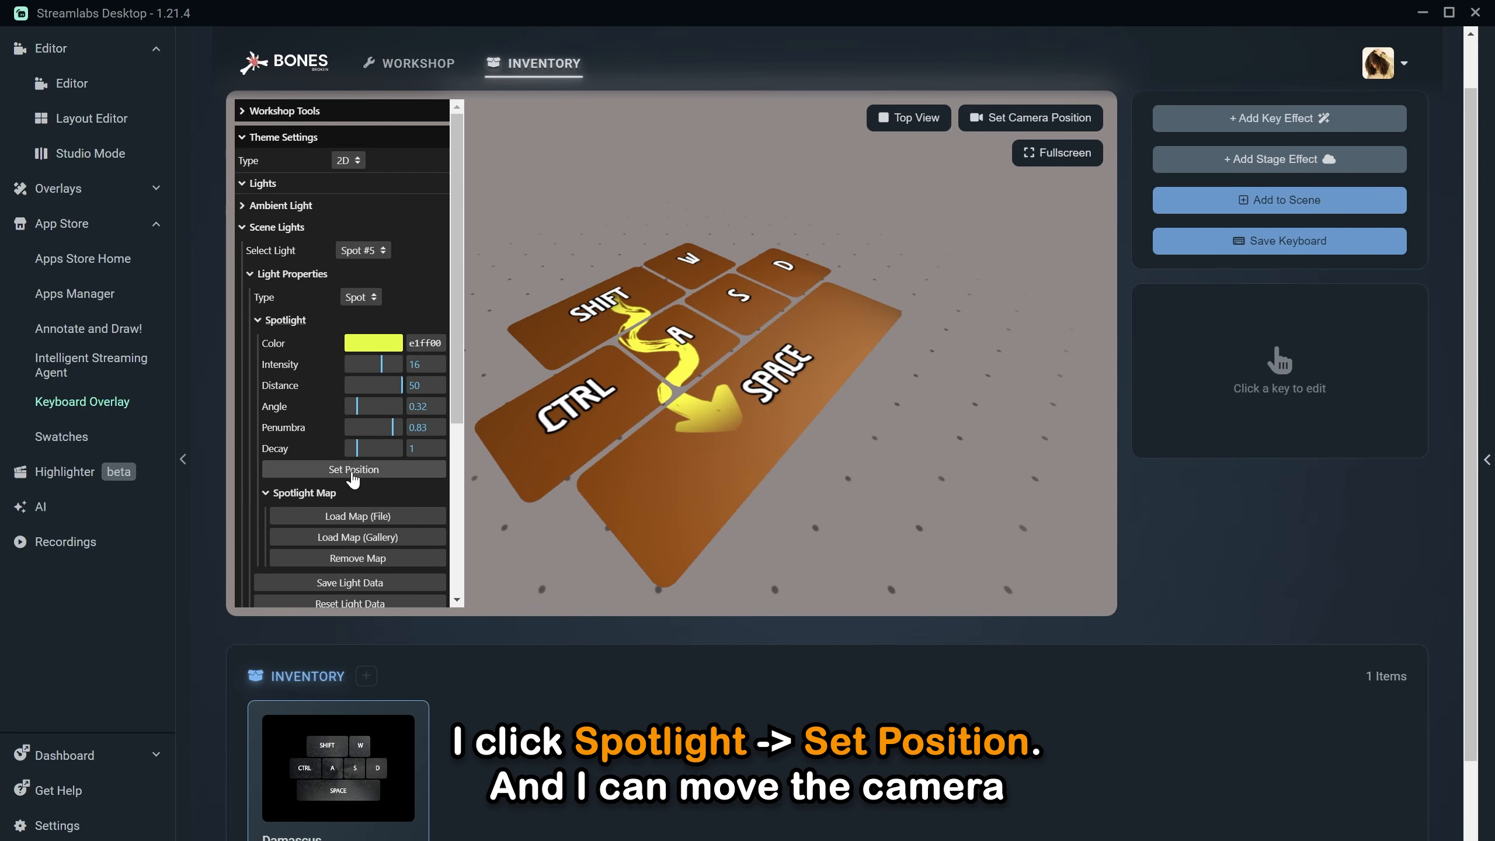
drag(570, 510, 633, 524)
click(396, 474)
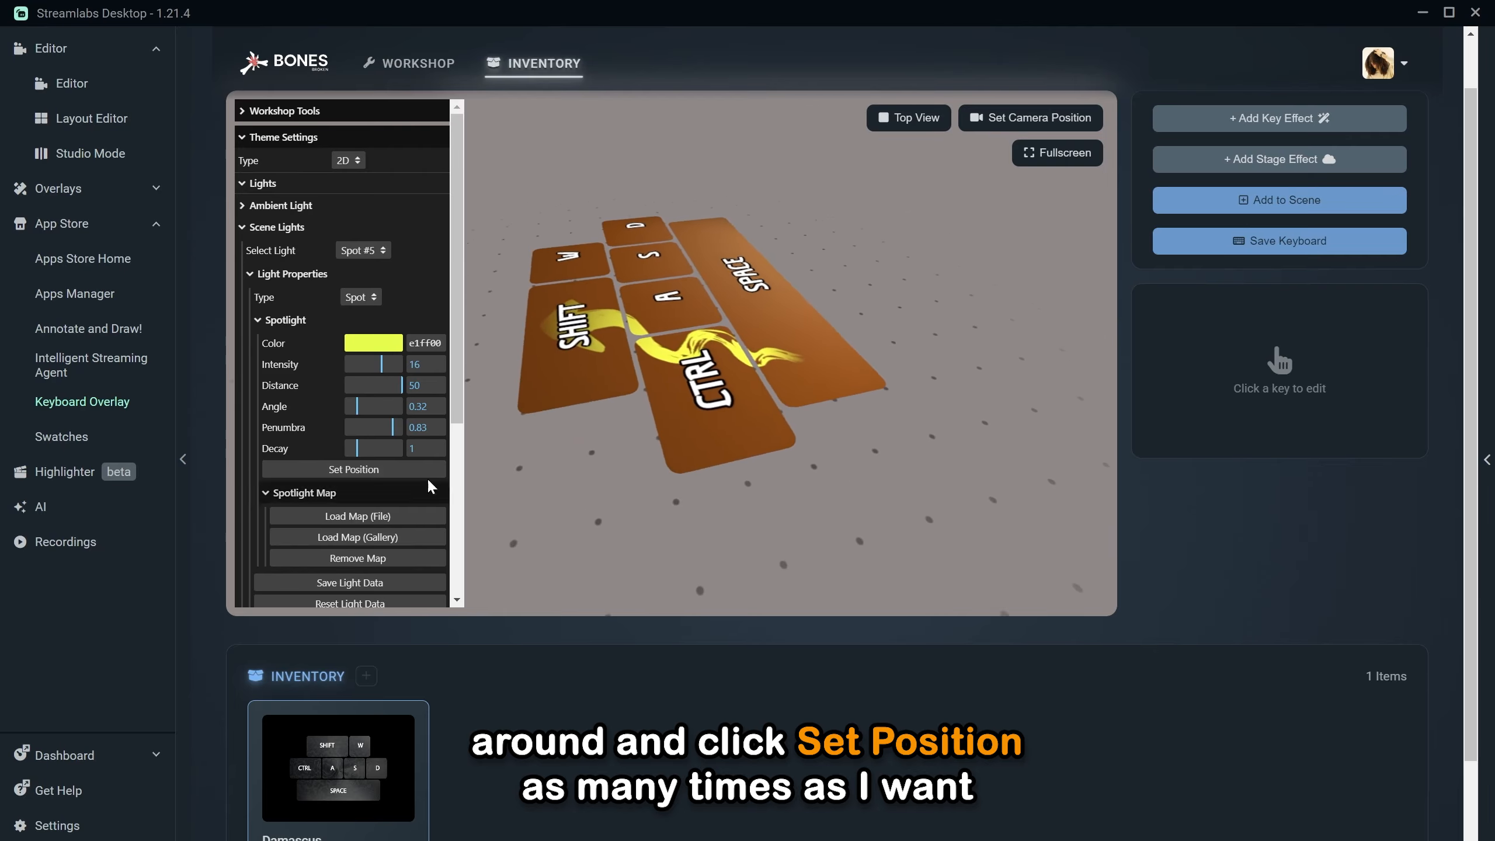
click(384, 473)
drag(569, 485, 583, 514)
click(366, 471)
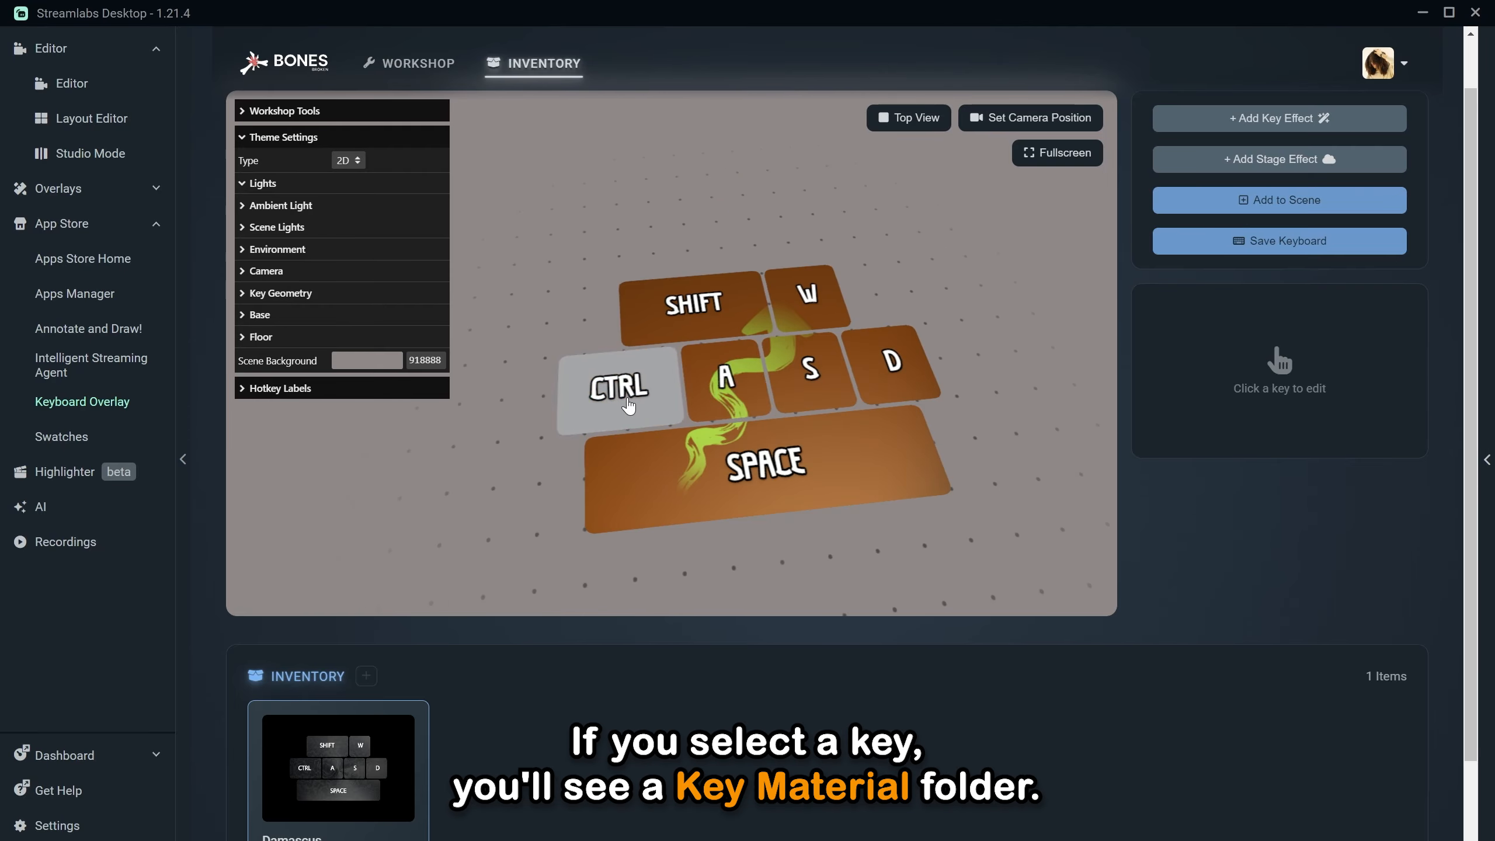
Step: Select the CTRL key and open its Key Material settings with the key in close view
click(639, 394)
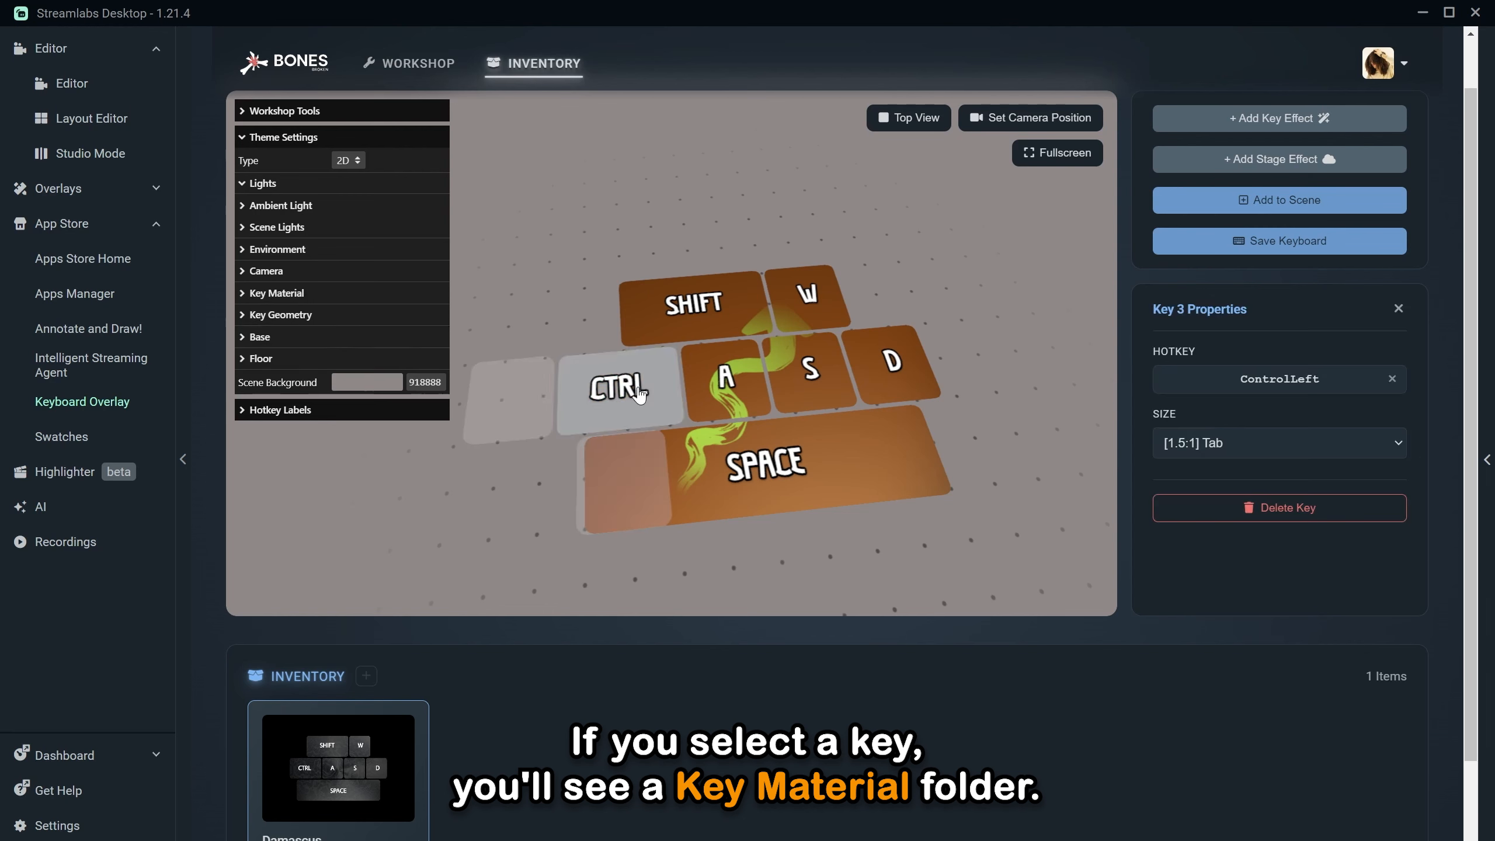
click(277, 293)
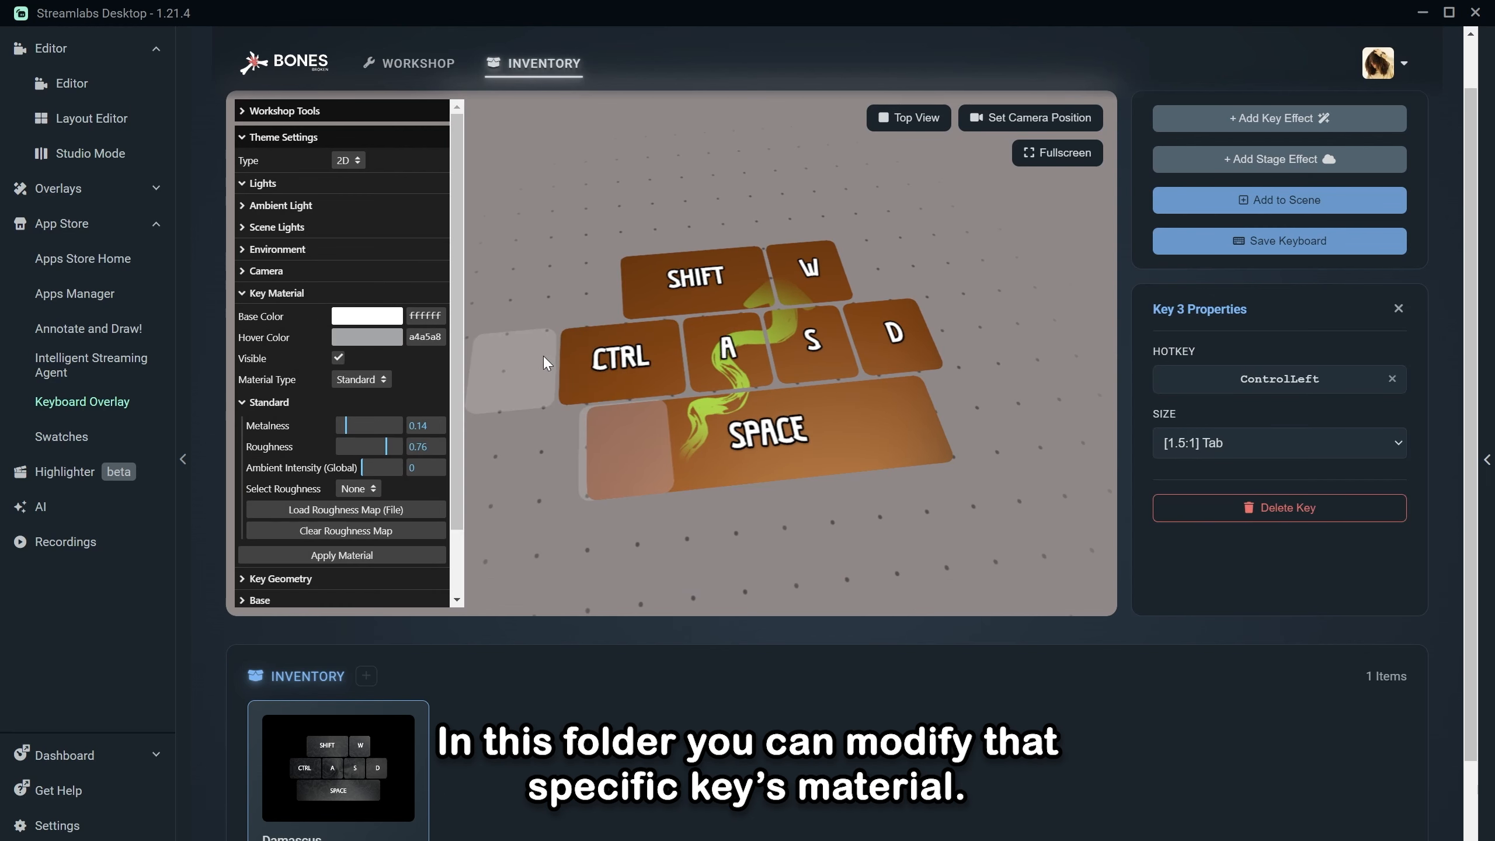
scroll(549, 298, up, 4)
right_drag(614, 362, 717, 382)
scroll(684, 401, up, 3)
drag(498, 400, 527, 400)
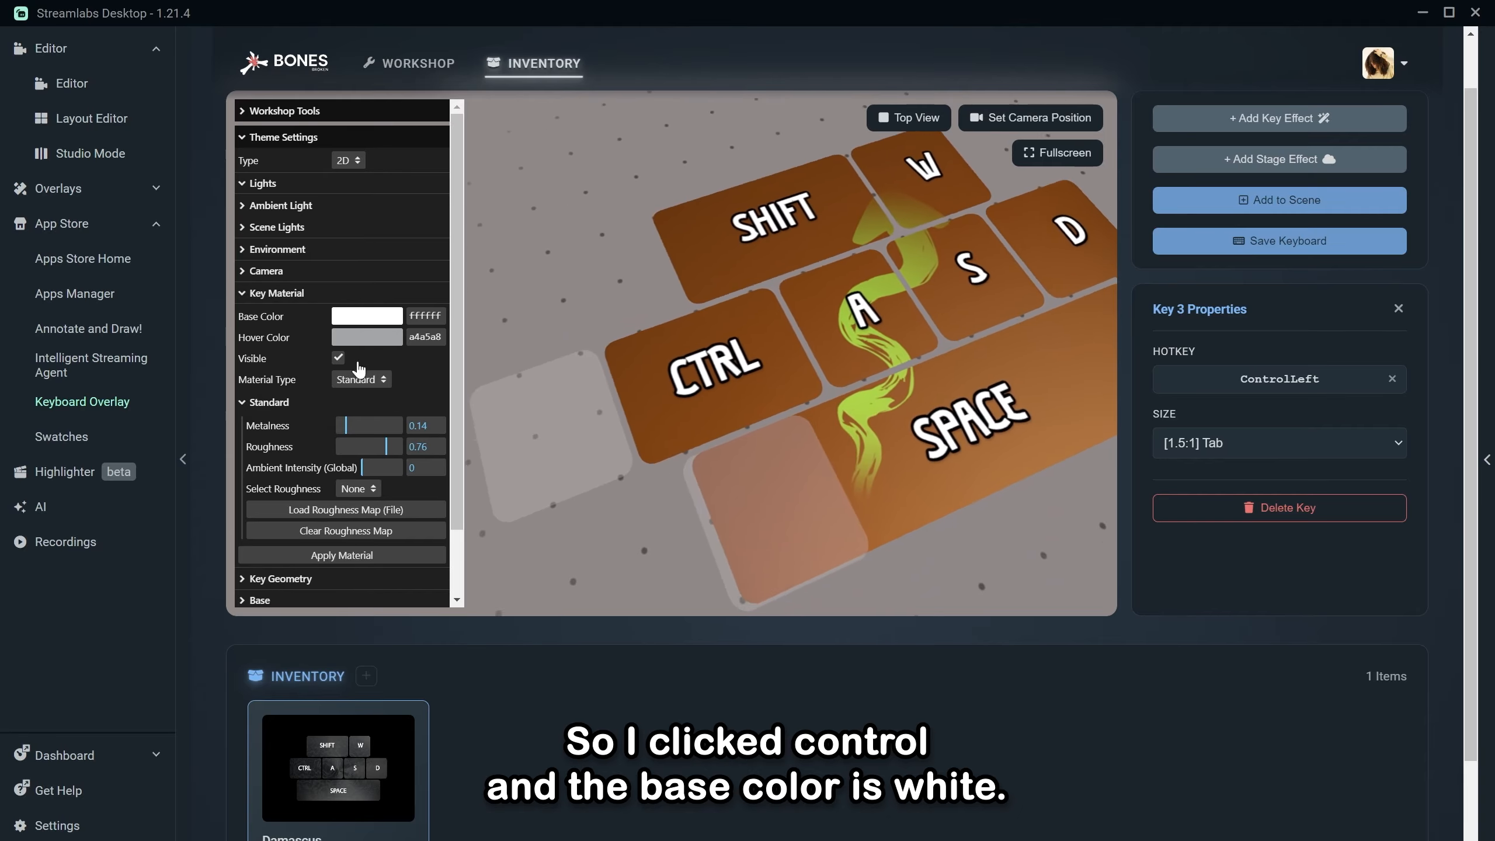
Step: Try black 000000 as the CTRL key's base color
click(359, 315)
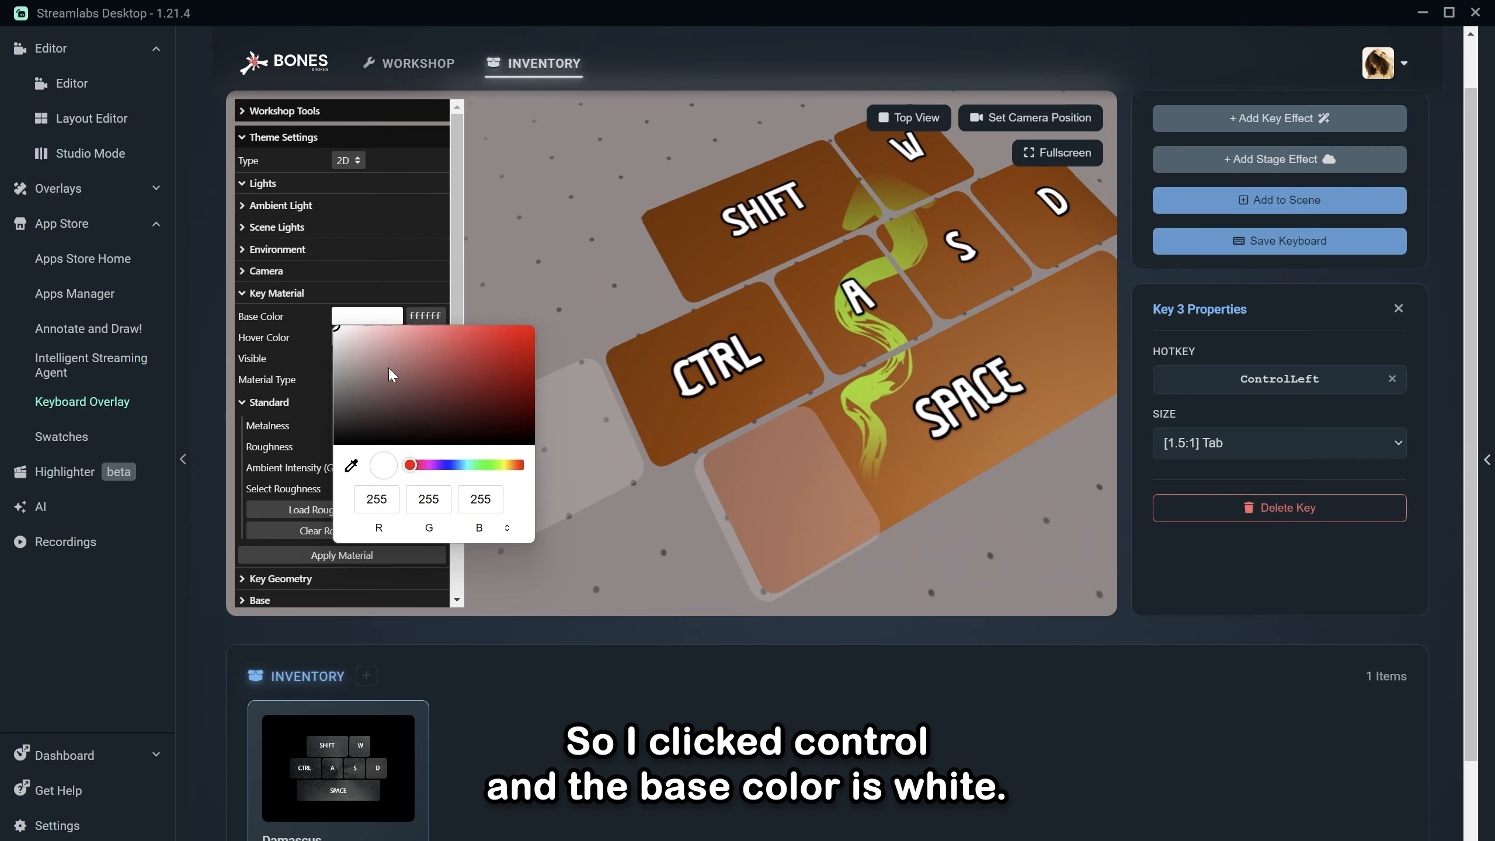
drag(393, 375, 348, 449)
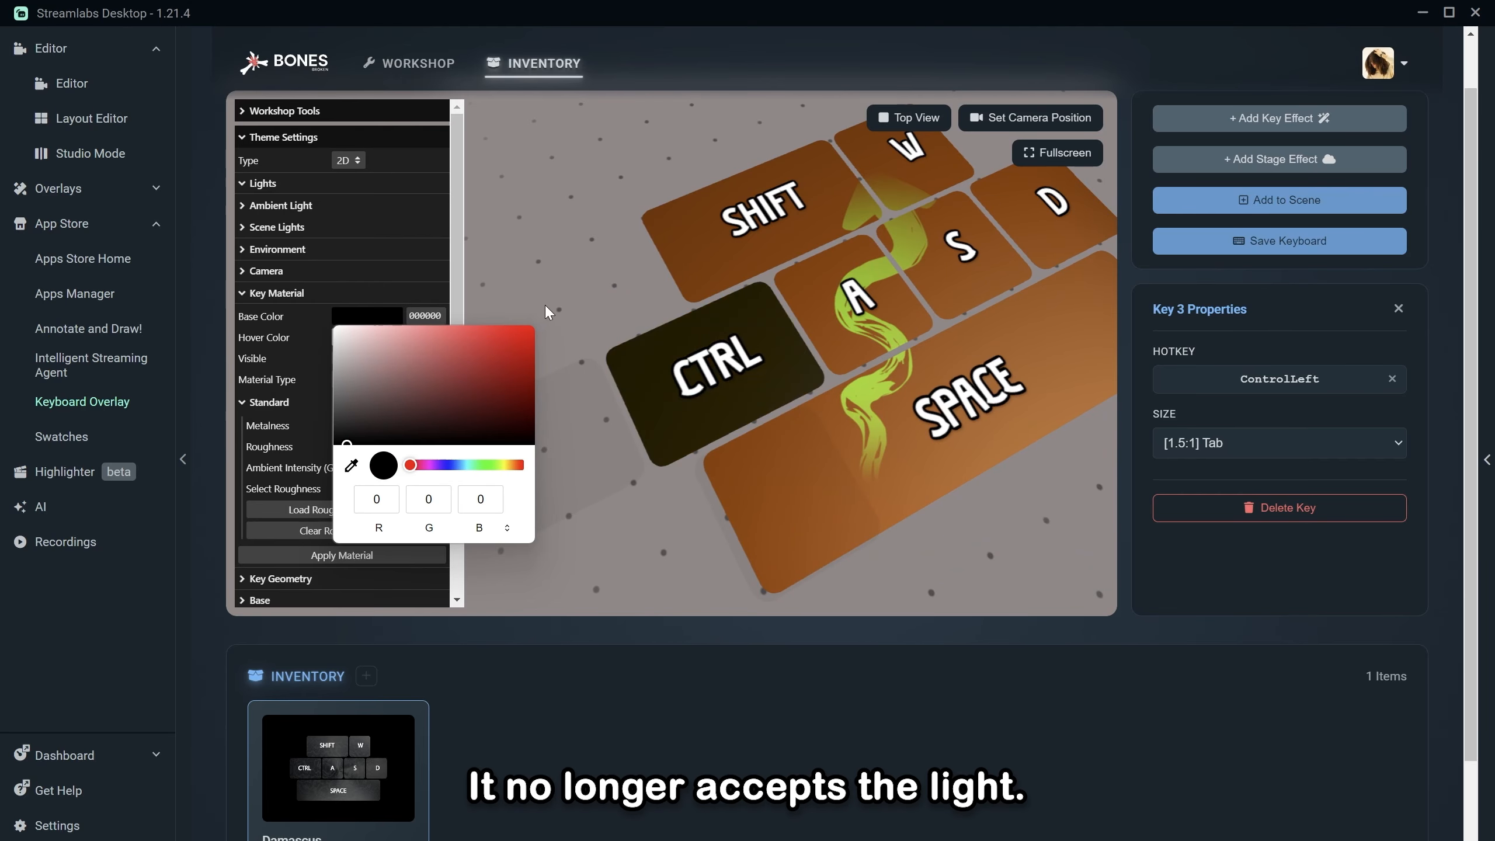
drag(613, 387, 604, 306)
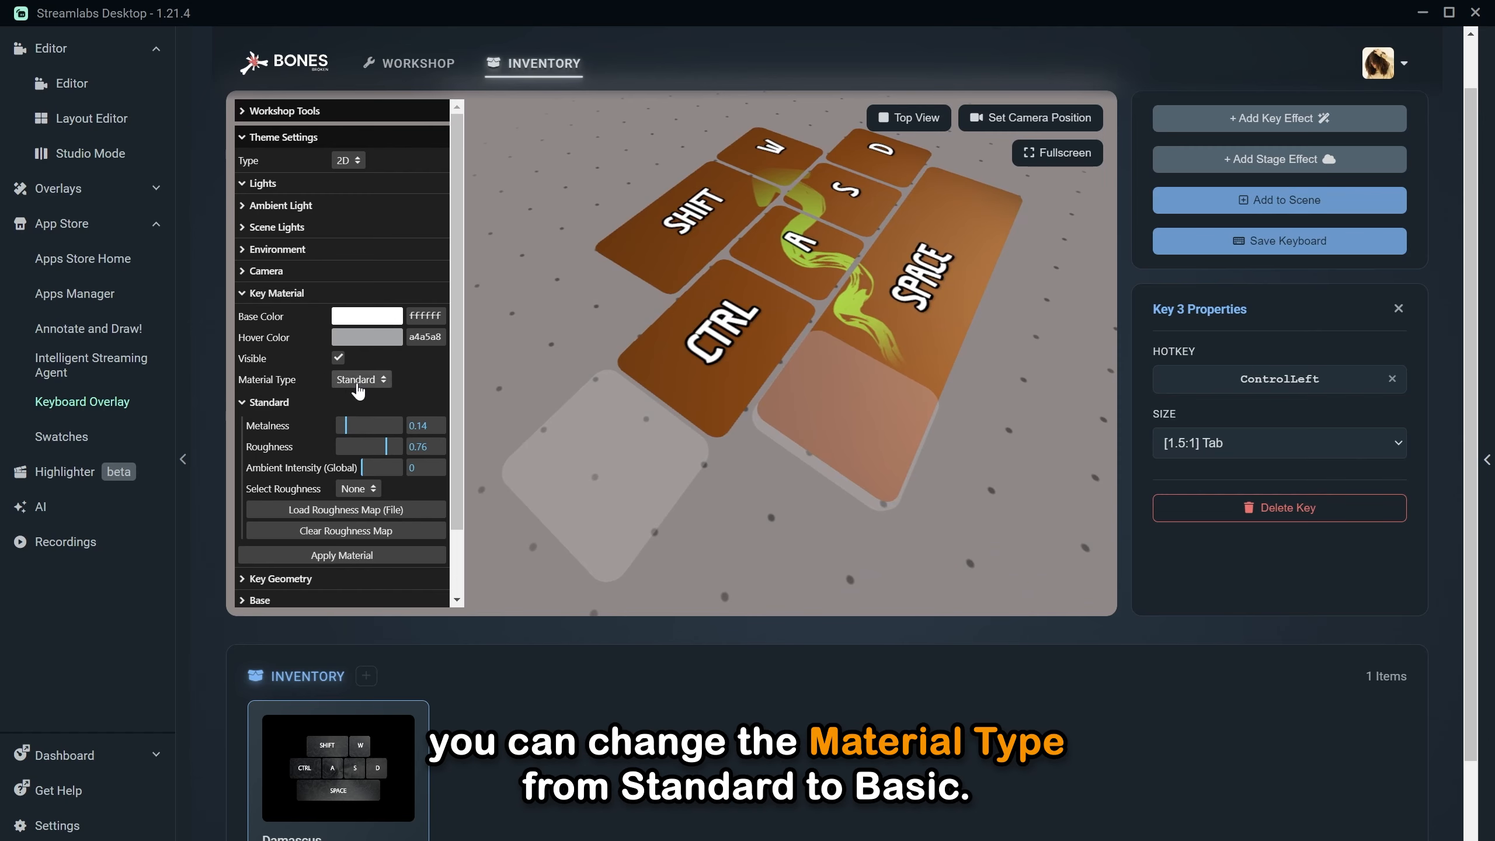
Step: Change the CTRL key's material type to Basic with base color 915959 and apply it to all seven keys
click(361, 379)
click(355, 407)
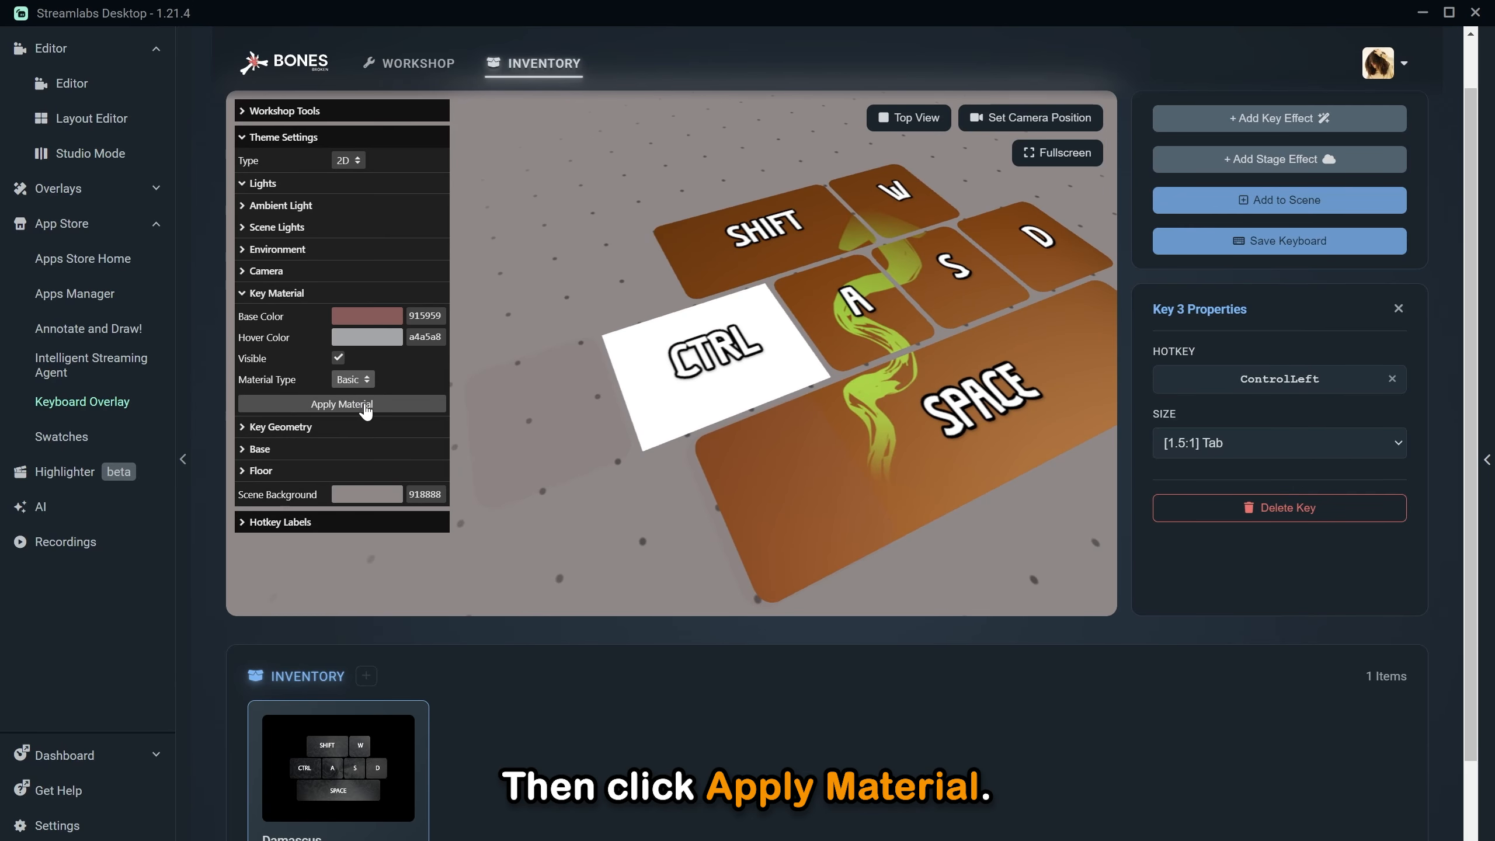
click(365, 405)
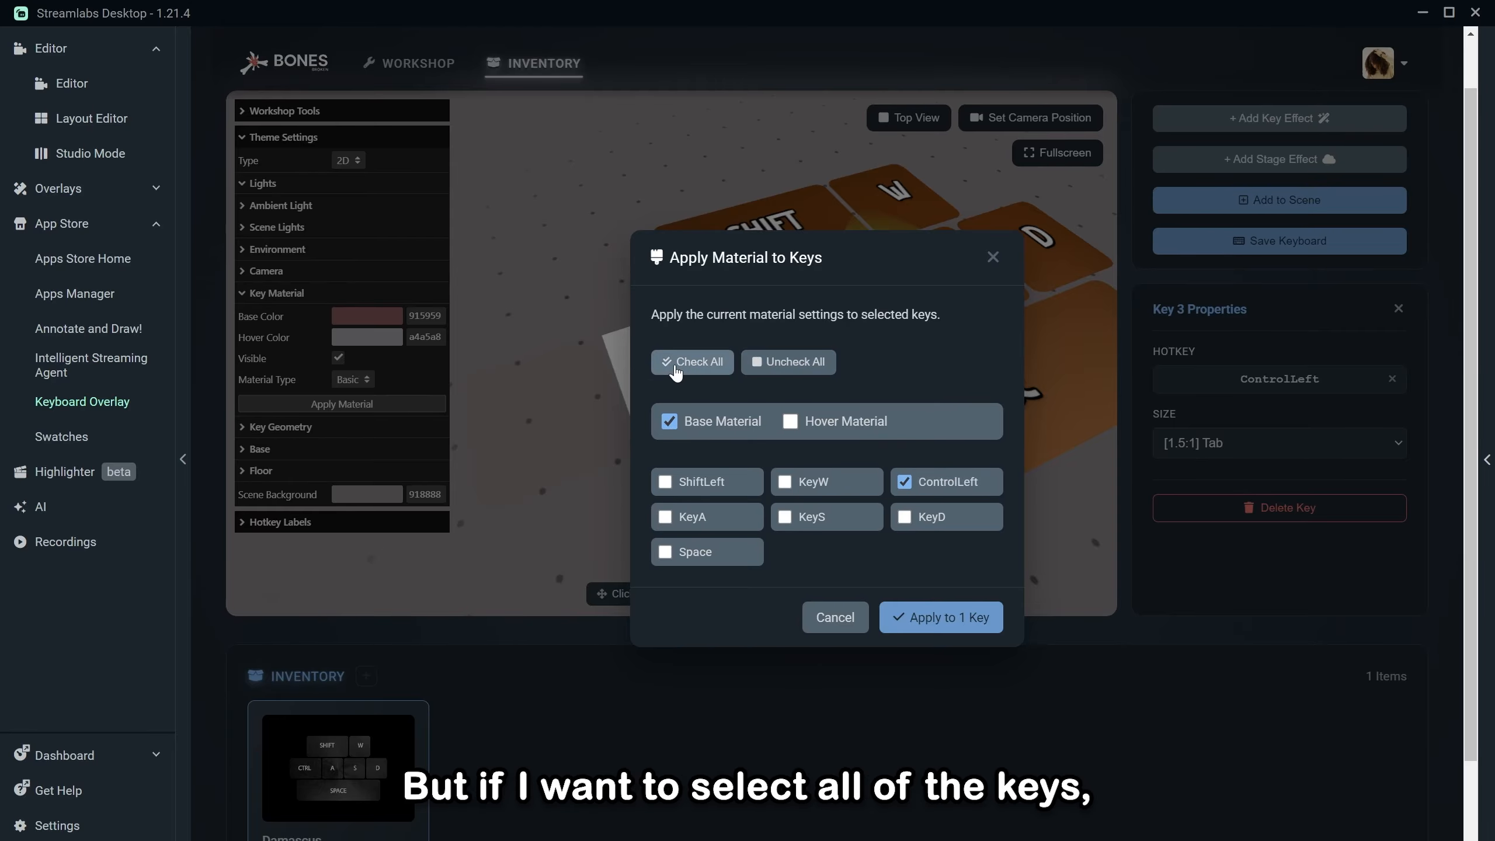
click(689, 361)
click(932, 619)
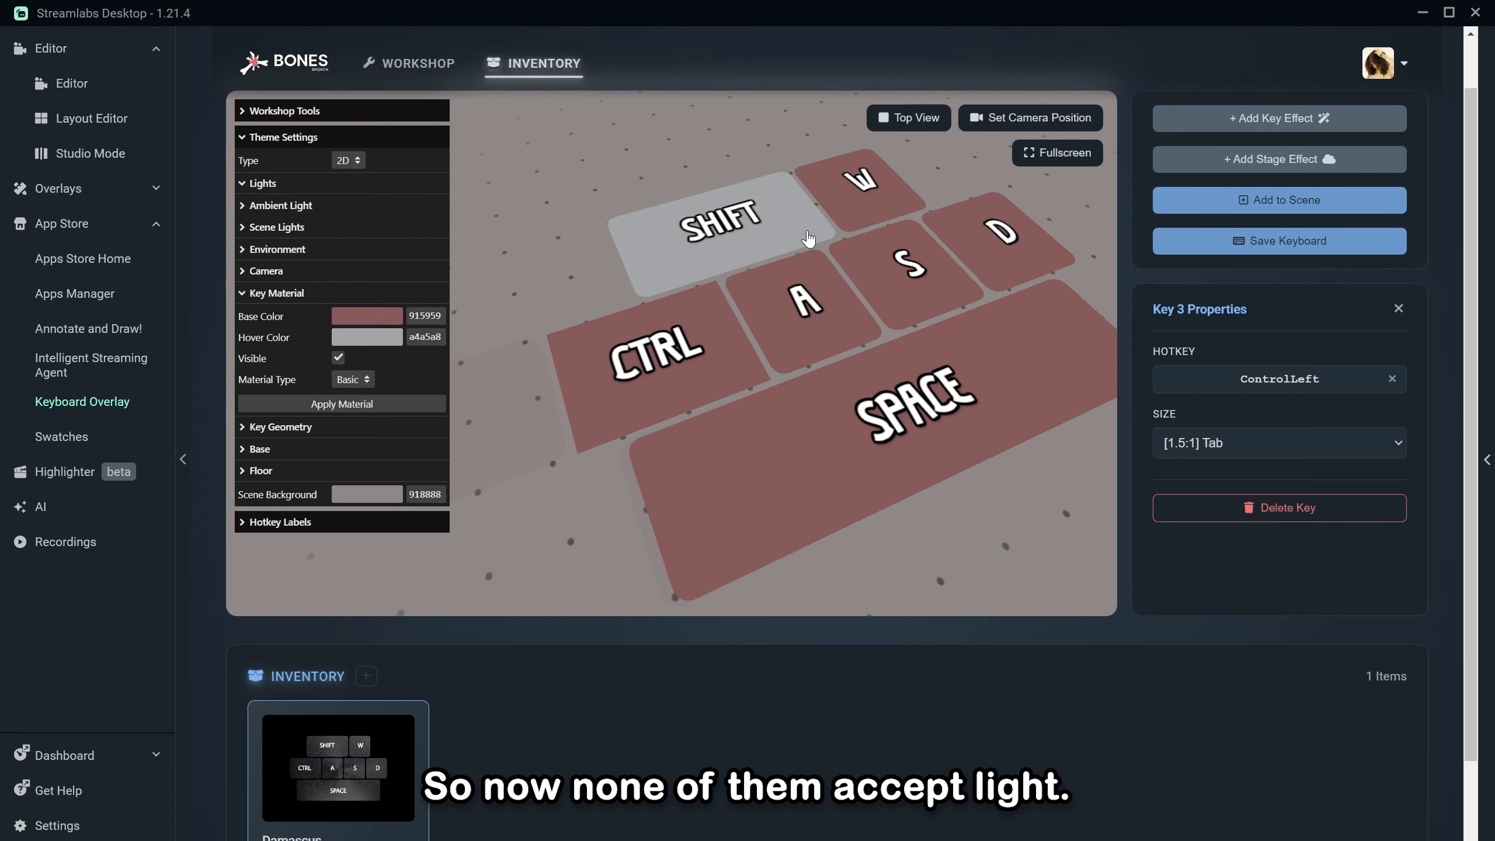
Step: Select the SHIFT key, set its base color to green 13e796, and apply the material to all seven keys
click(631, 273)
click(392, 322)
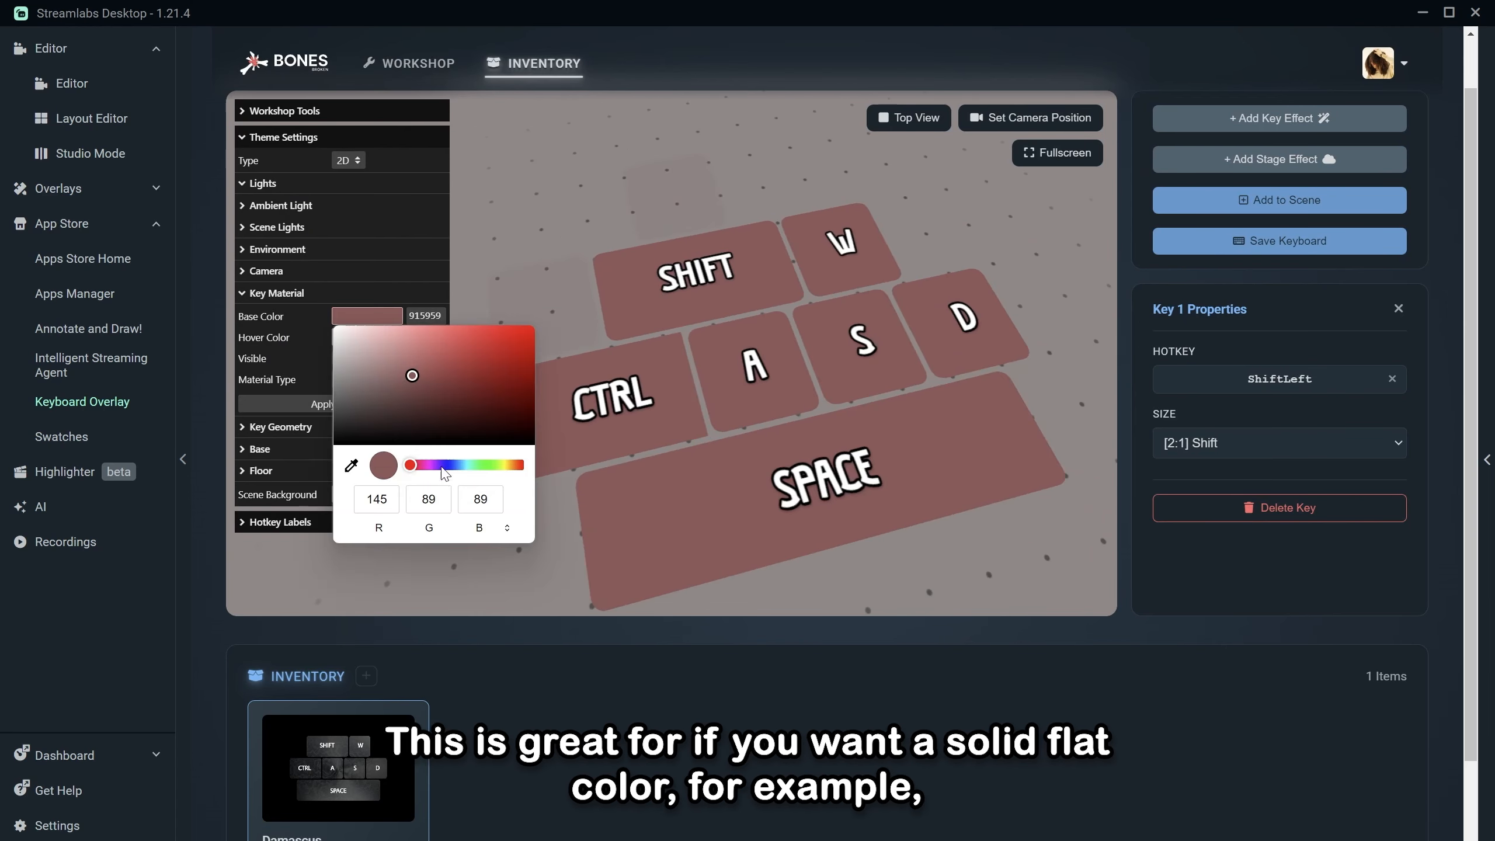
click(473, 466)
click(519, 338)
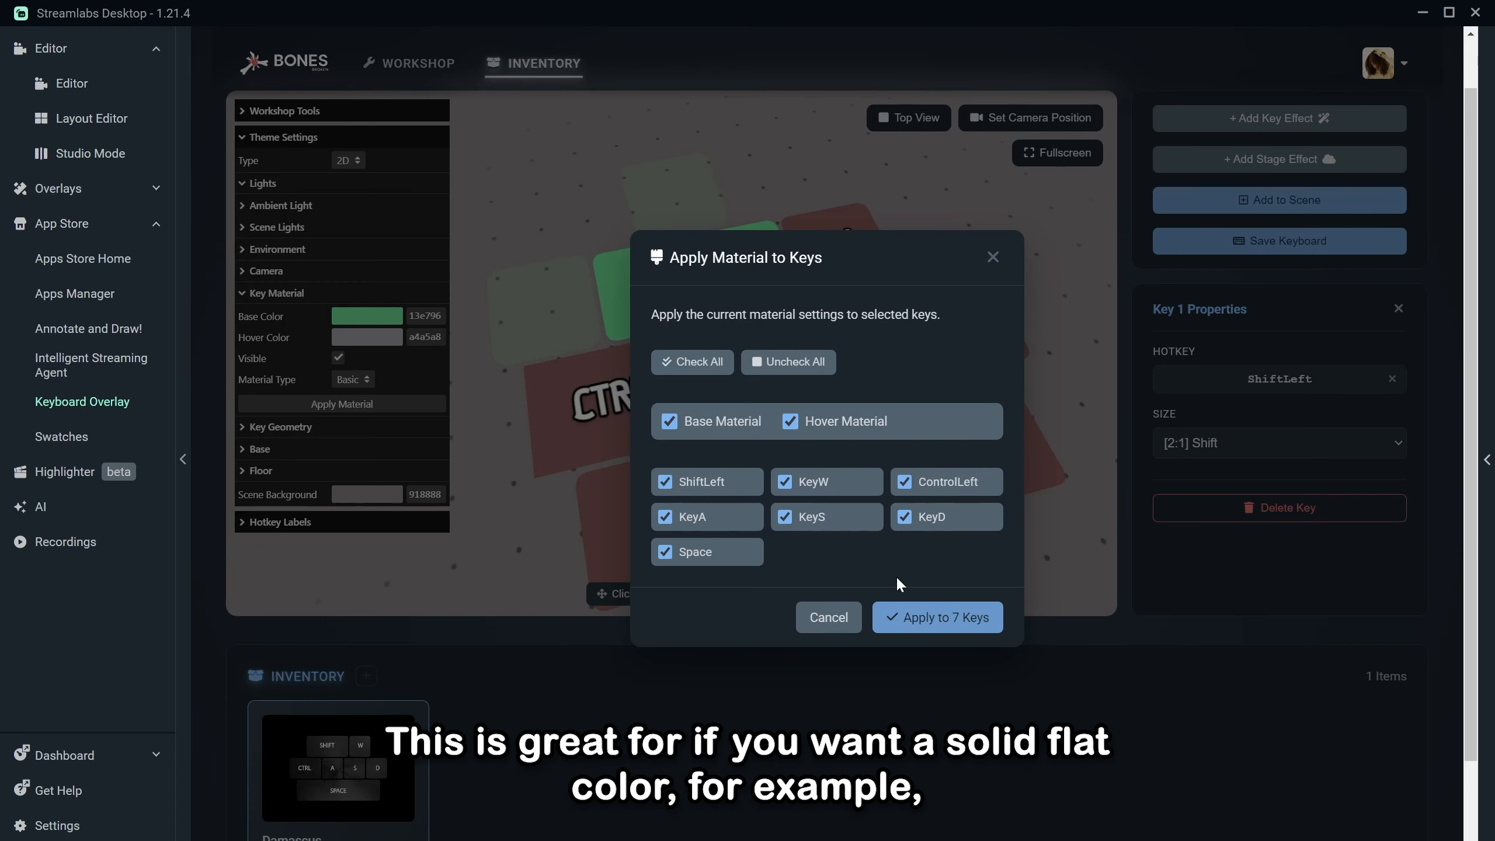
click(917, 617)
click(517, 324)
scroll(612, 275, down, 1)
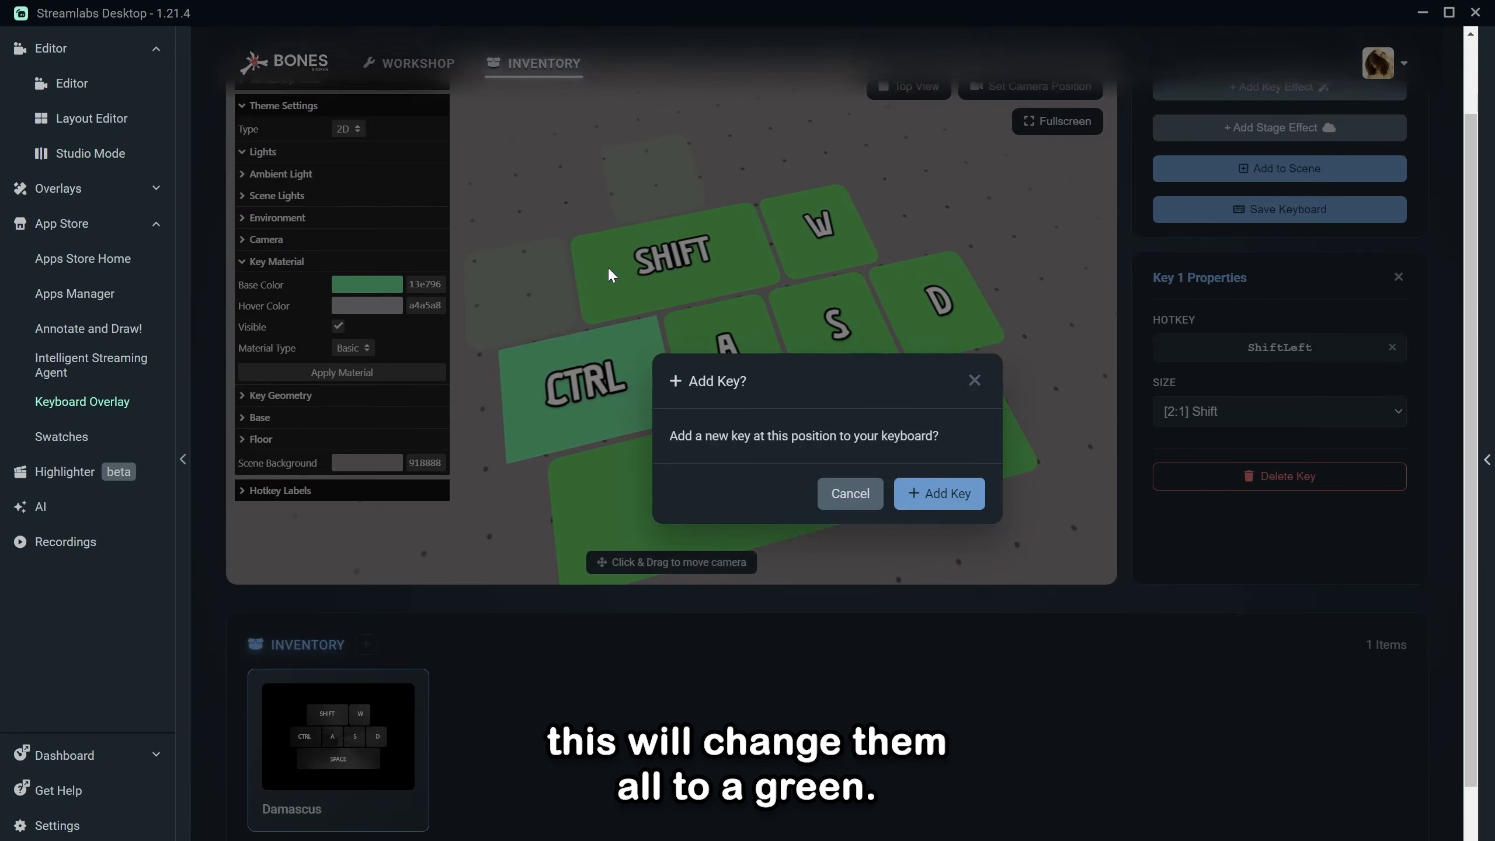
click(876, 488)
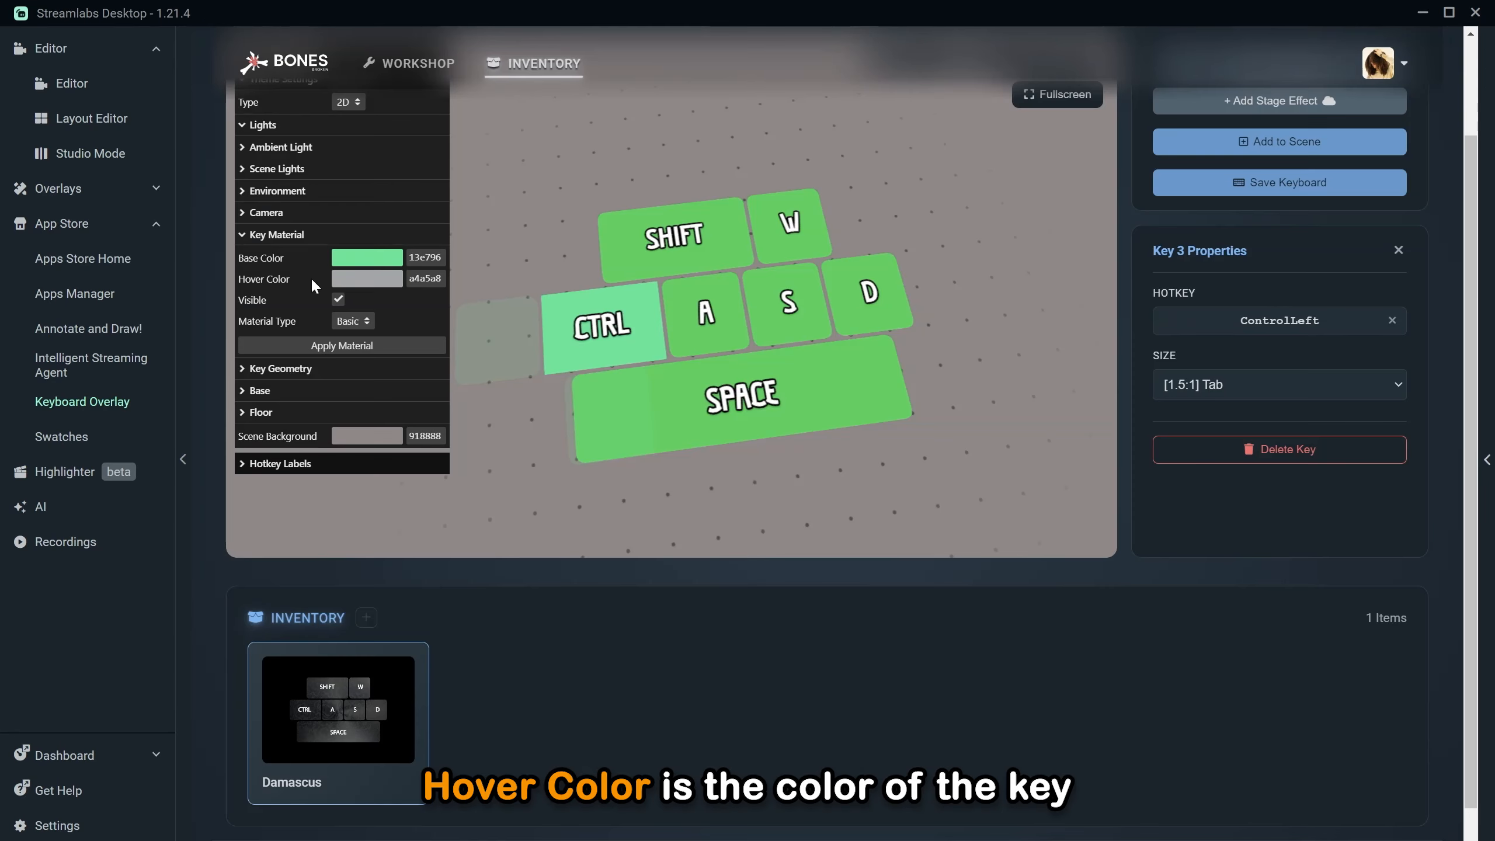
Step: Set the CTRL key's hover color to blue 003df5 and apply only the hover material to all seven keys
click(359, 281)
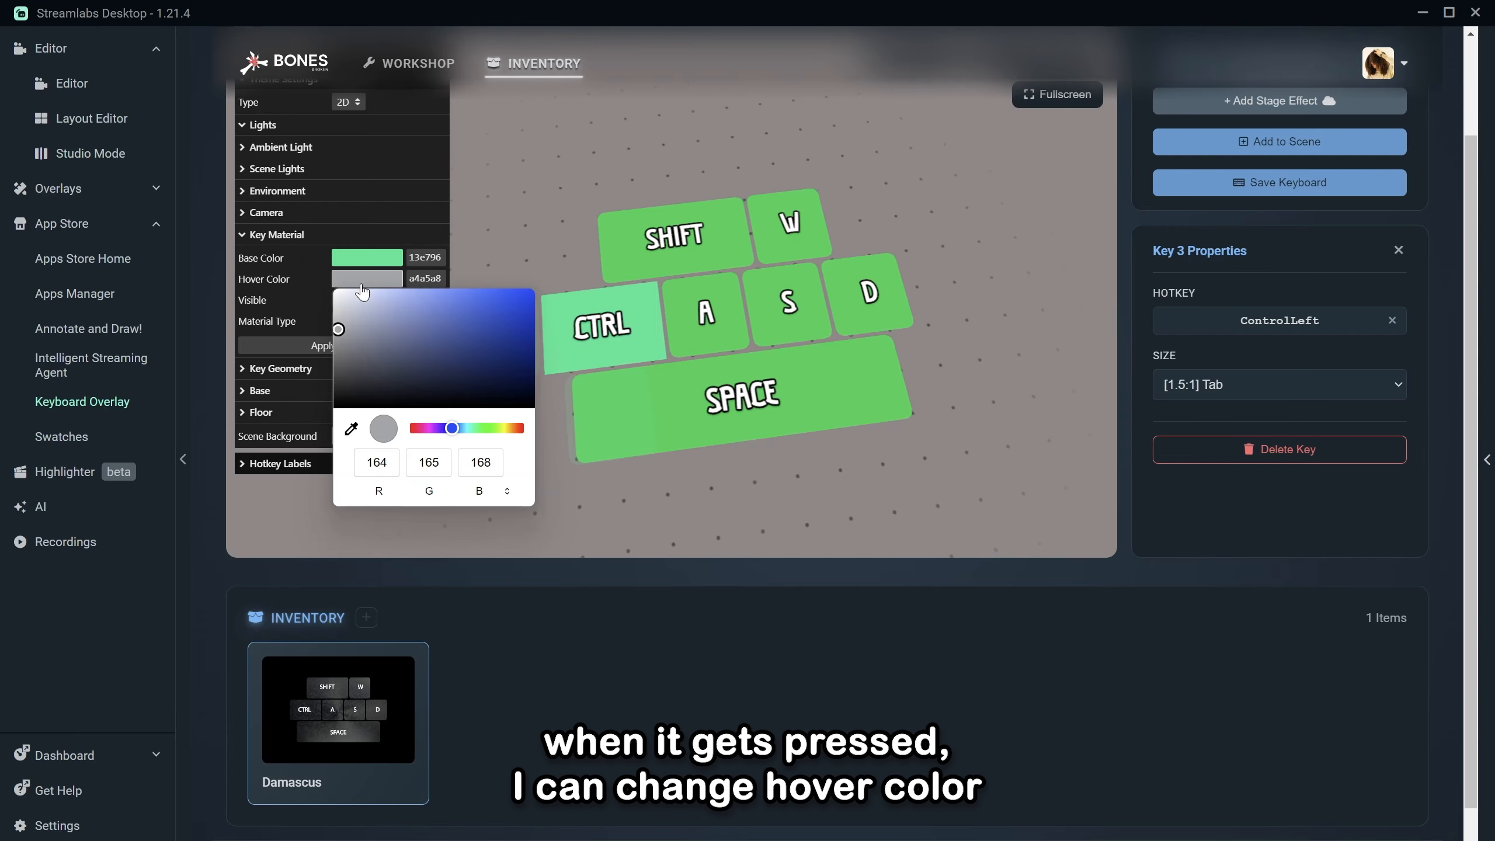
click(307, 283)
click(374, 347)
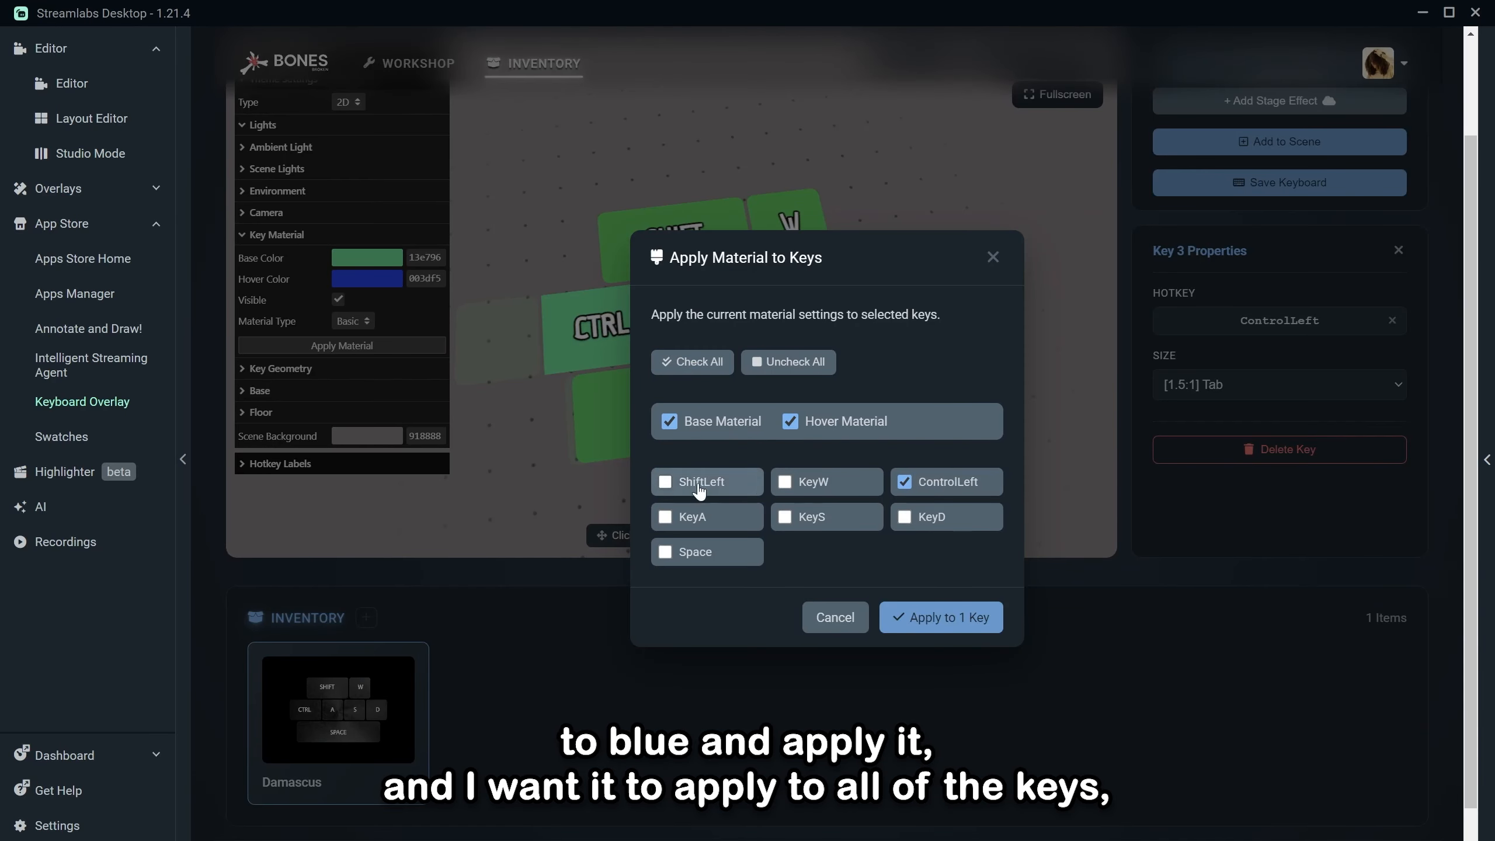
click(690, 363)
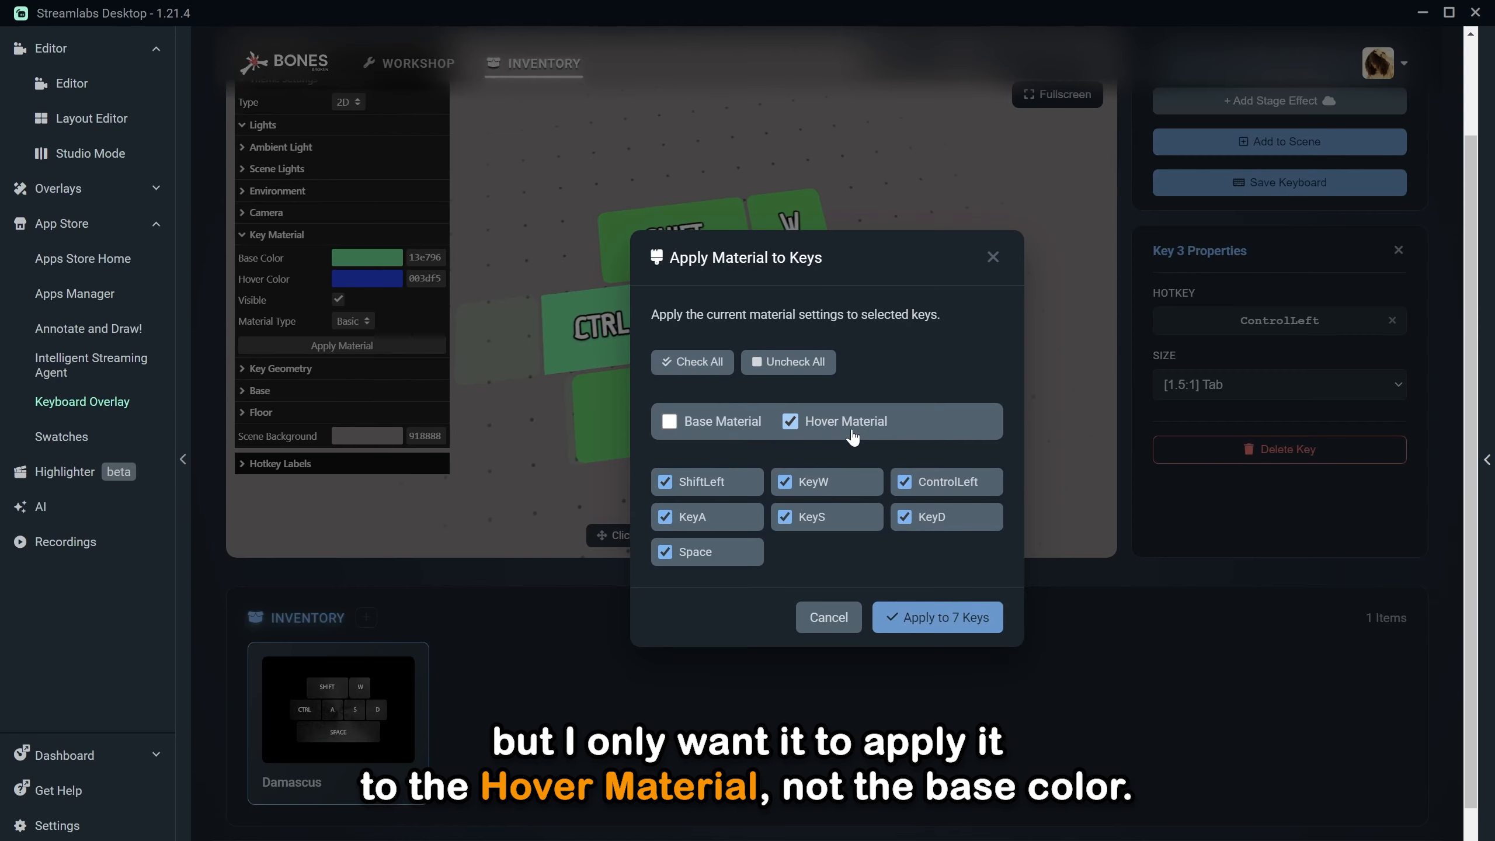
click(937, 617)
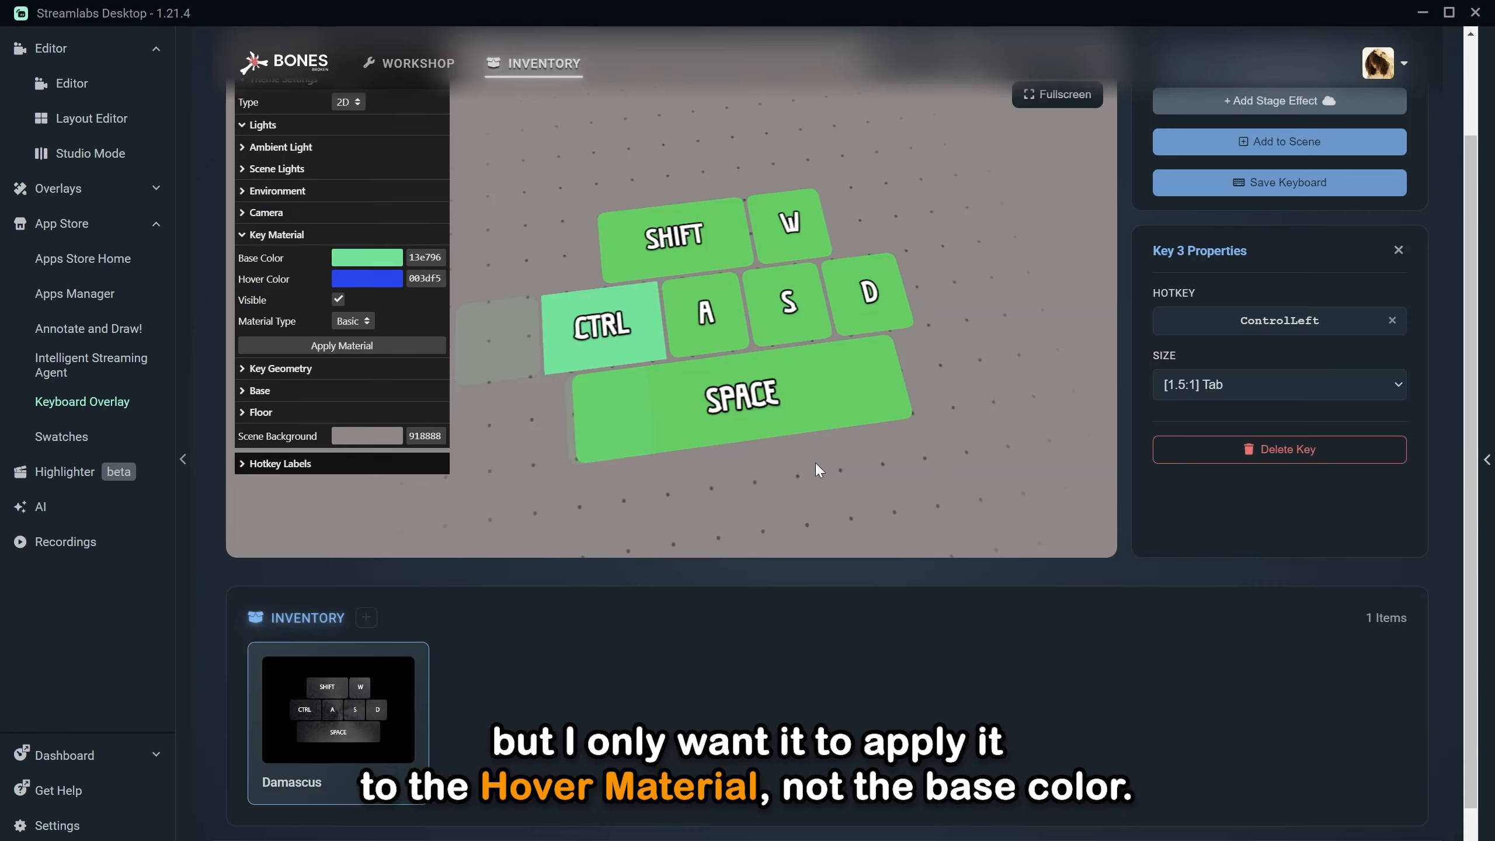
Step: Deselect the CTRL key and test the hover color with the W, A, S, D and Space hotkeys
click(816, 465)
key(w)
key(a)
key(s)
key(d)
key(space)
key(w)
key(d)
key(a)
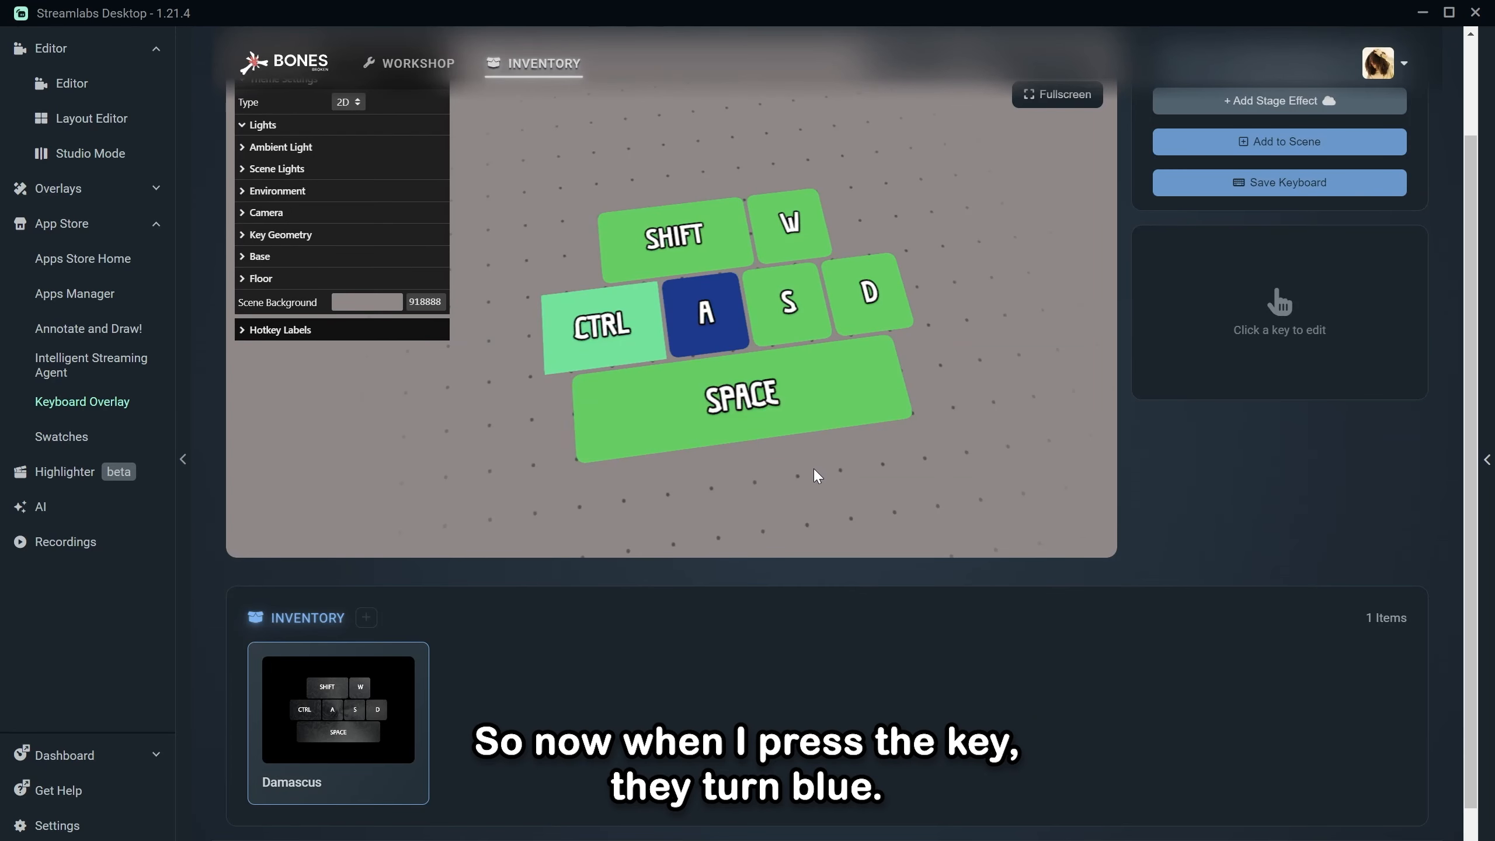
key(s)
Step: Increase the corner radius in the Key Geometry settings to 0.2
drag(813, 469, 759, 379)
click(276, 234)
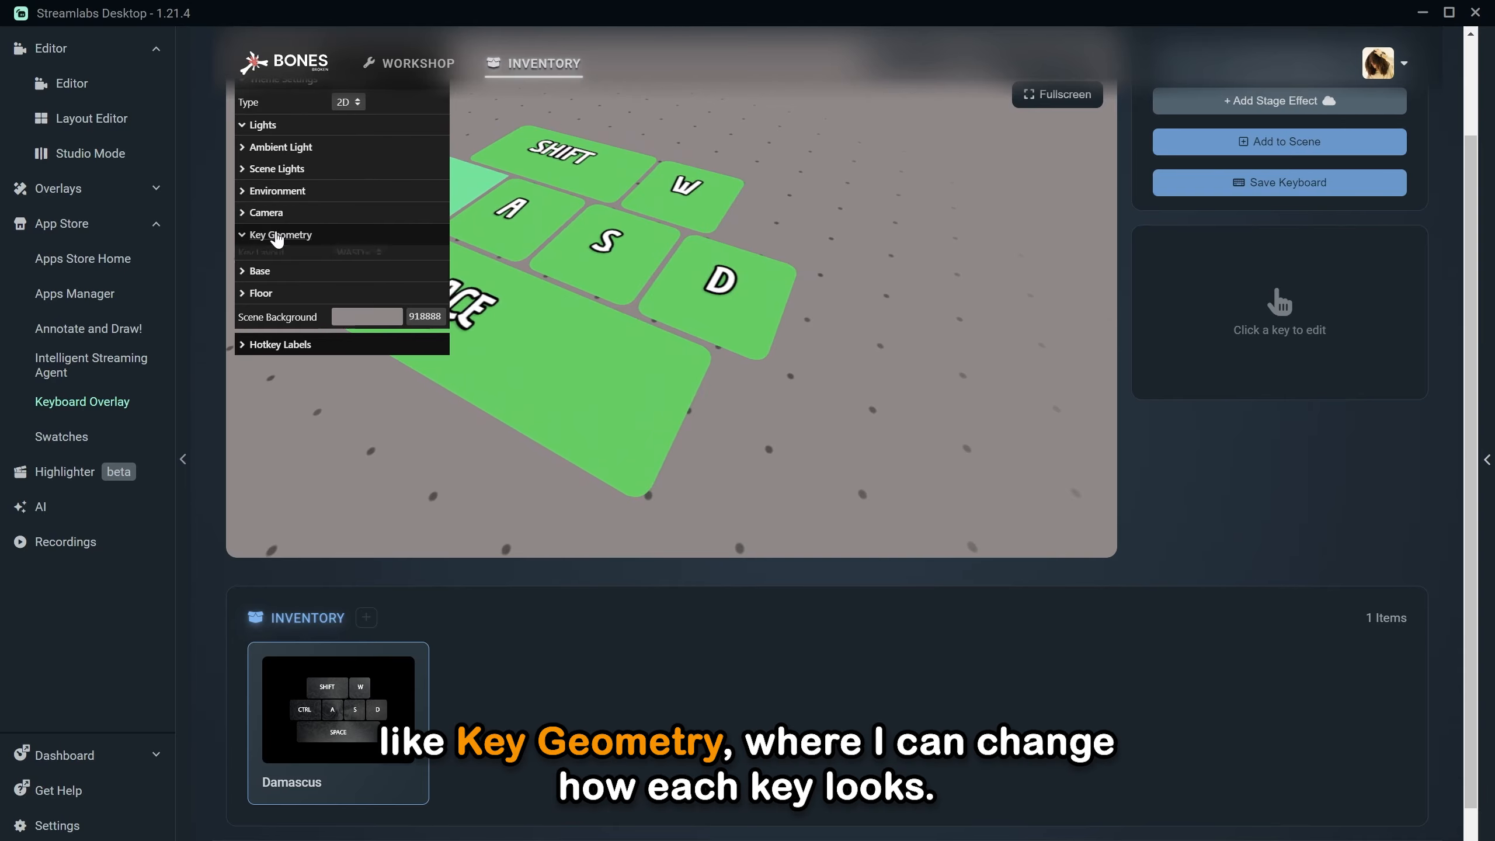
drag(853, 379, 812, 383)
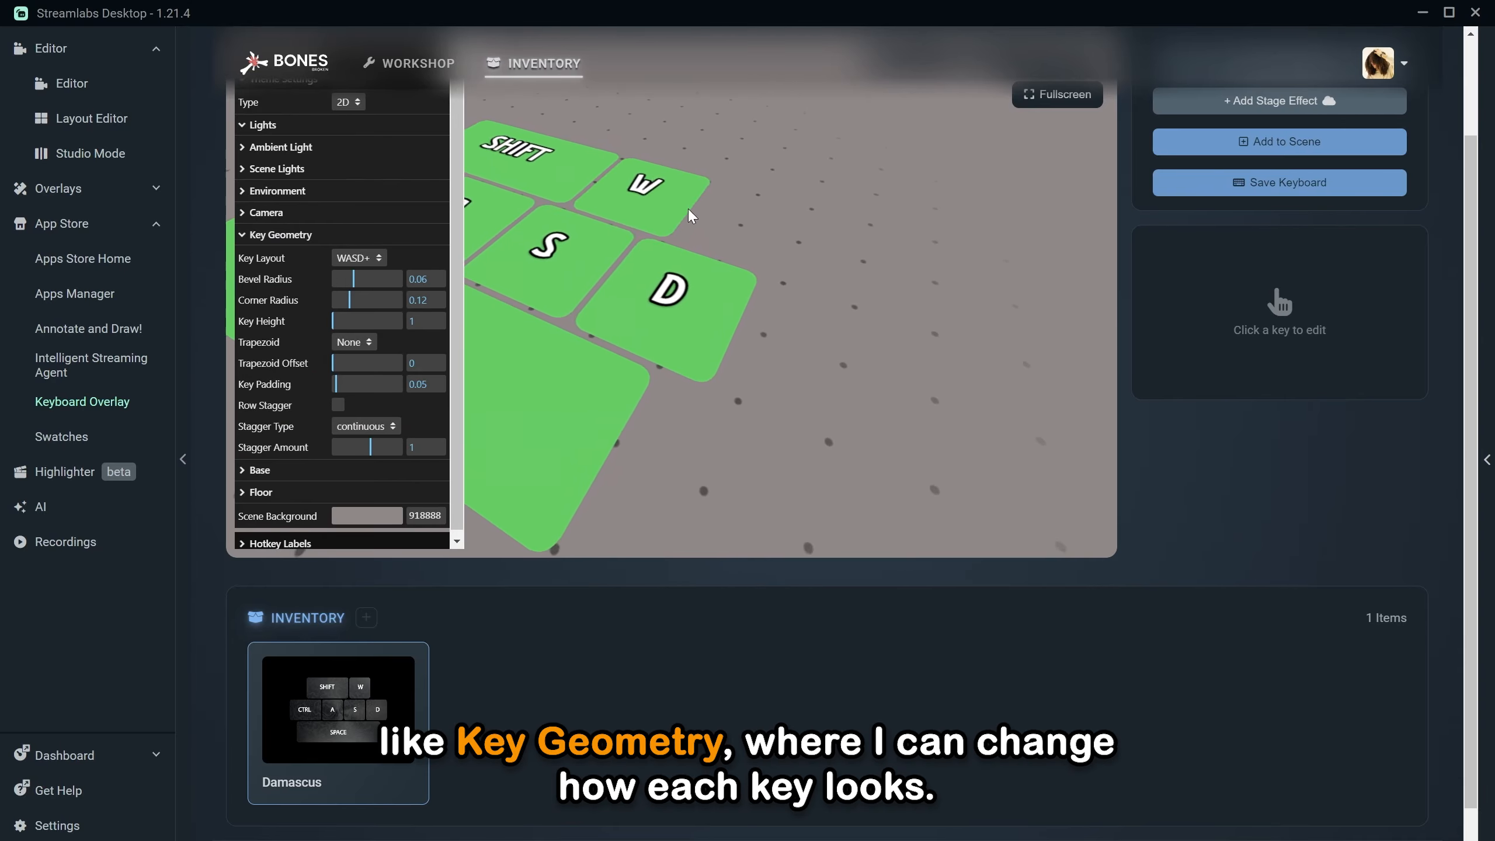
click(350, 299)
mouse_move(350, 299)
mouse_down()
mouse_move(390, 300)
mouse_move(330, 300)
mouse_move(373, 300)
mouse_move(356, 307)
mouse_up()
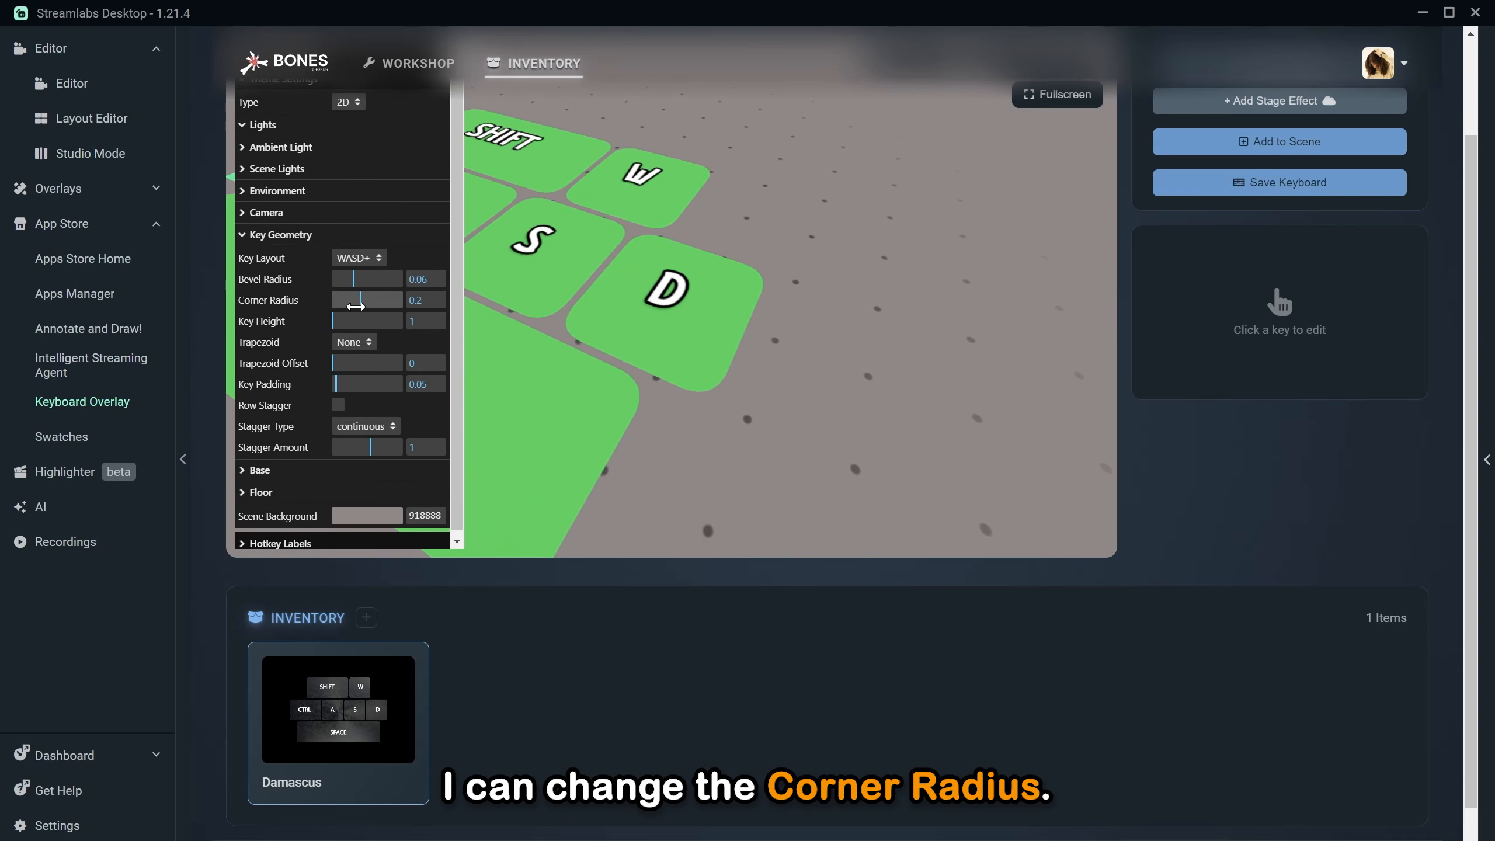